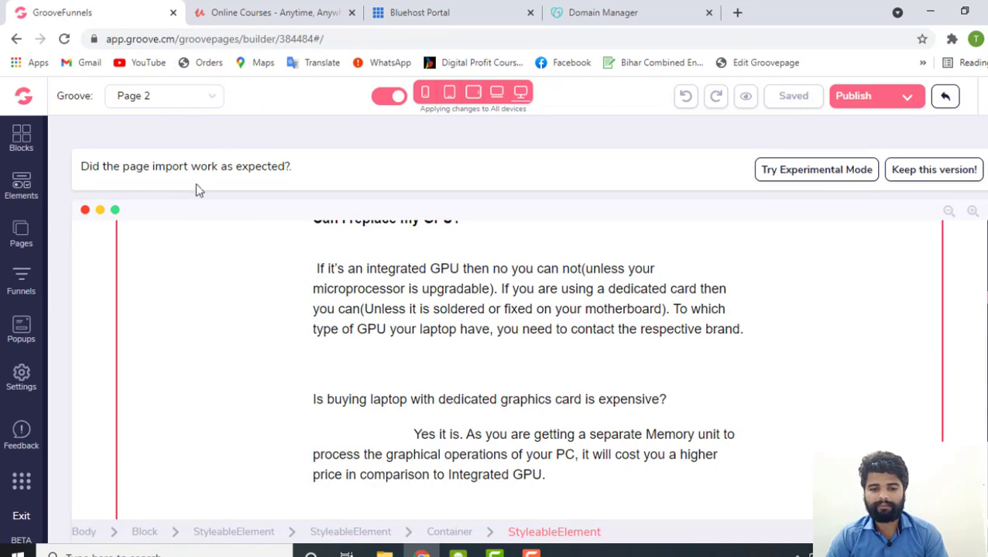
Return to the My Sites list and open the Groove site in the editor.
scroll(254, 298, "up", 10)
scroll(255, 300, "up", 10)
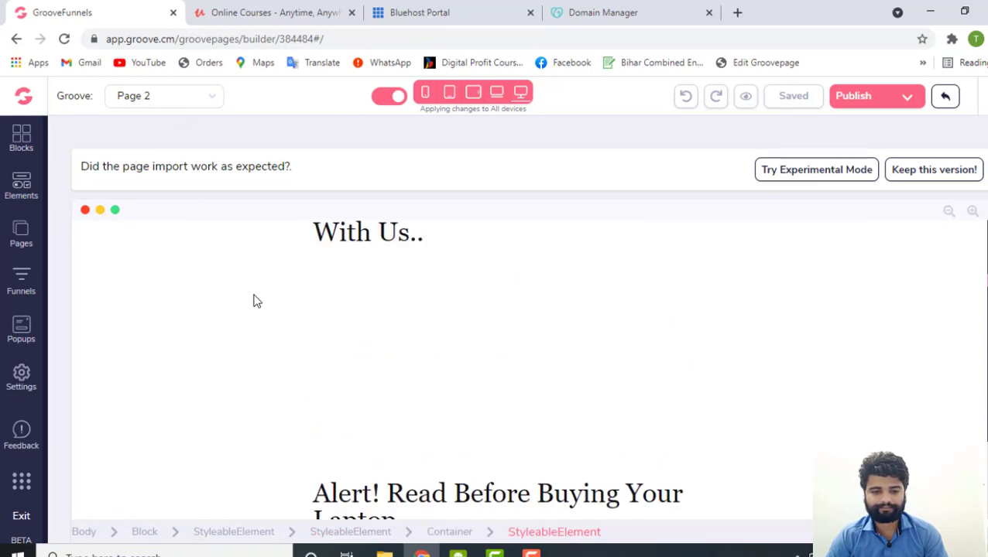
left_click(16, 45)
left_click(16, 43)
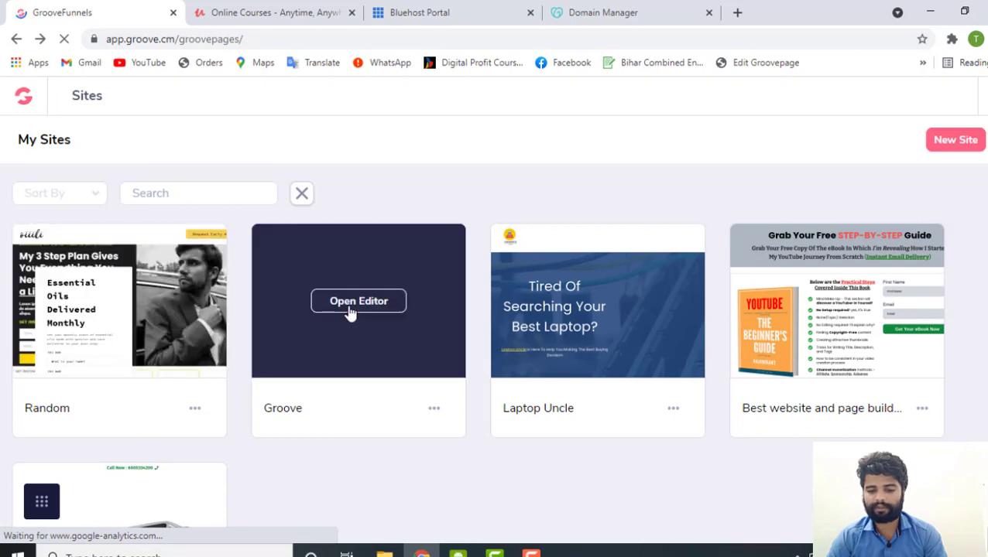
left_click(352, 306)
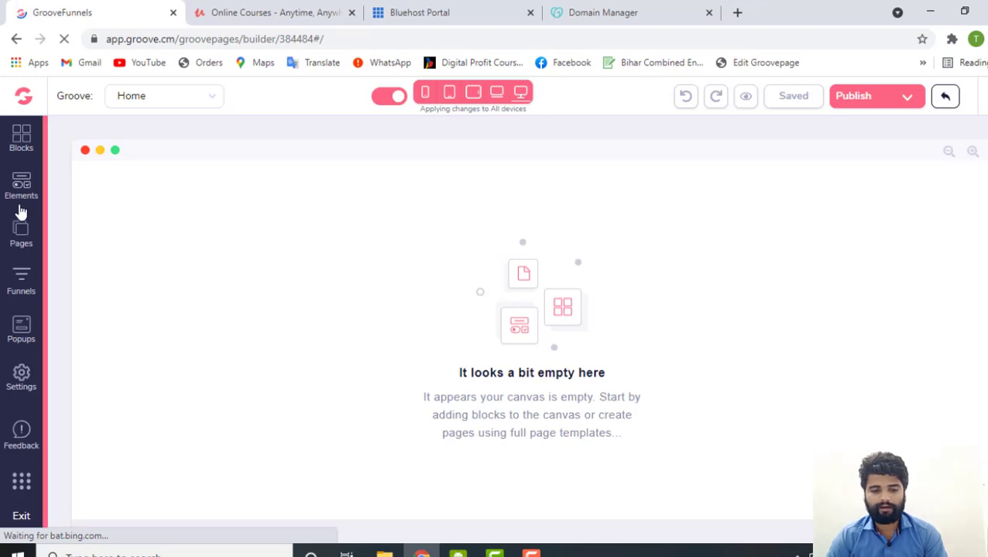
Start adding a new page to the site using the URL Importer.
left_click(23, 236)
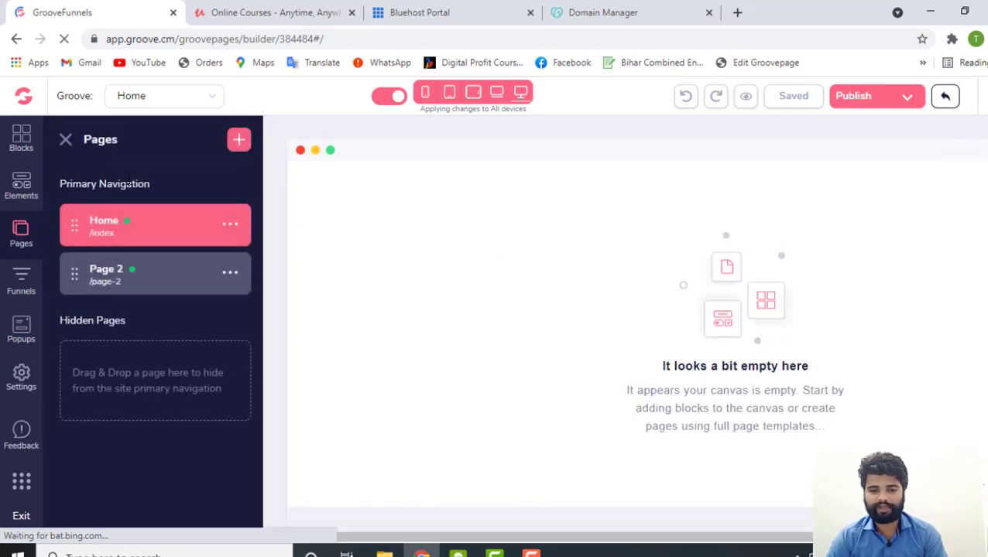
left_click(237, 144)
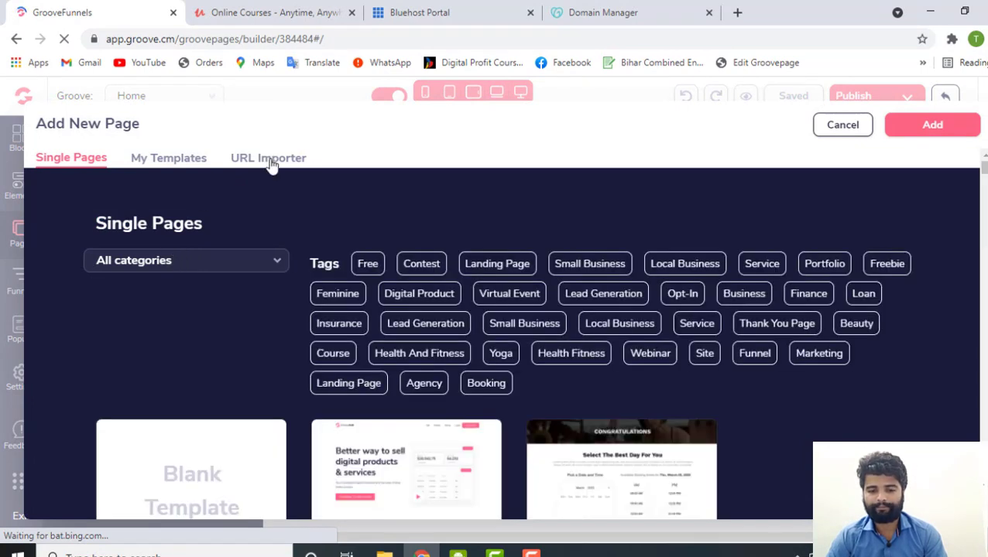
left_click(270, 162)
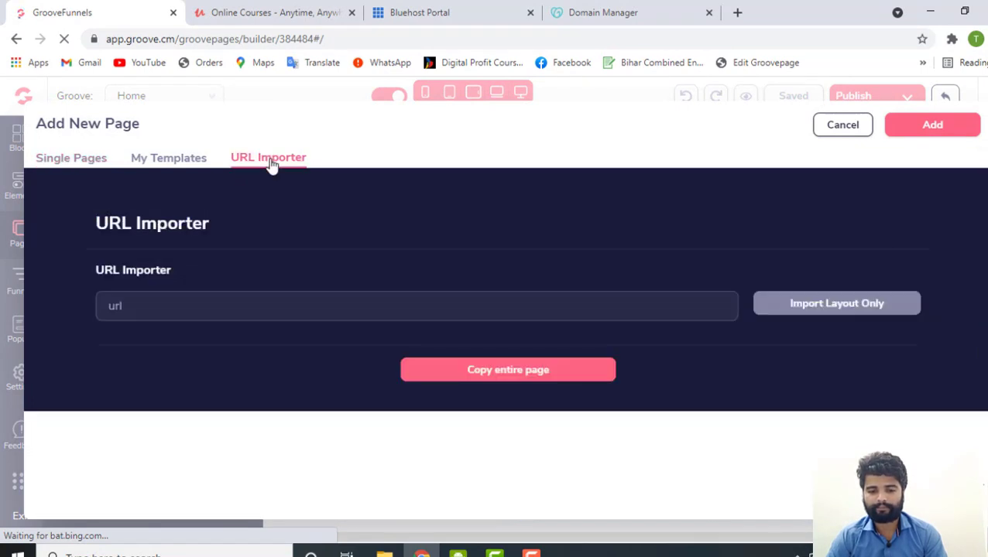
left_click(159, 304)
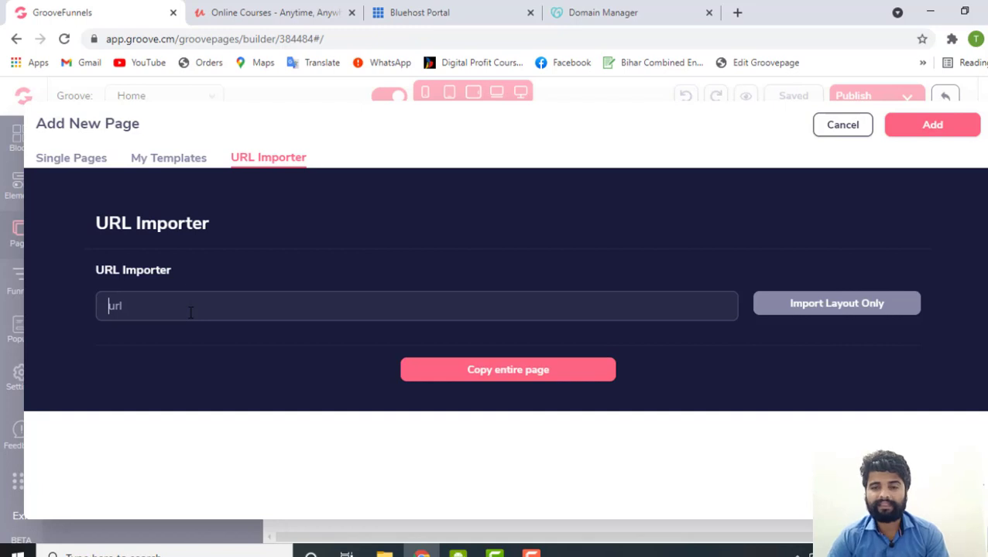
type("htpp")
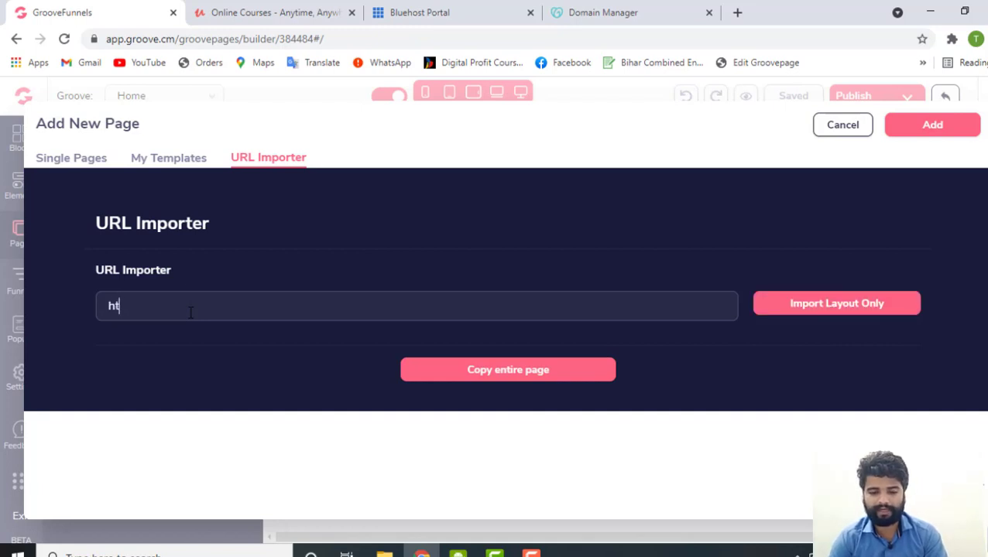
key("BackSpace")
key("BackSpace")
type("tp")
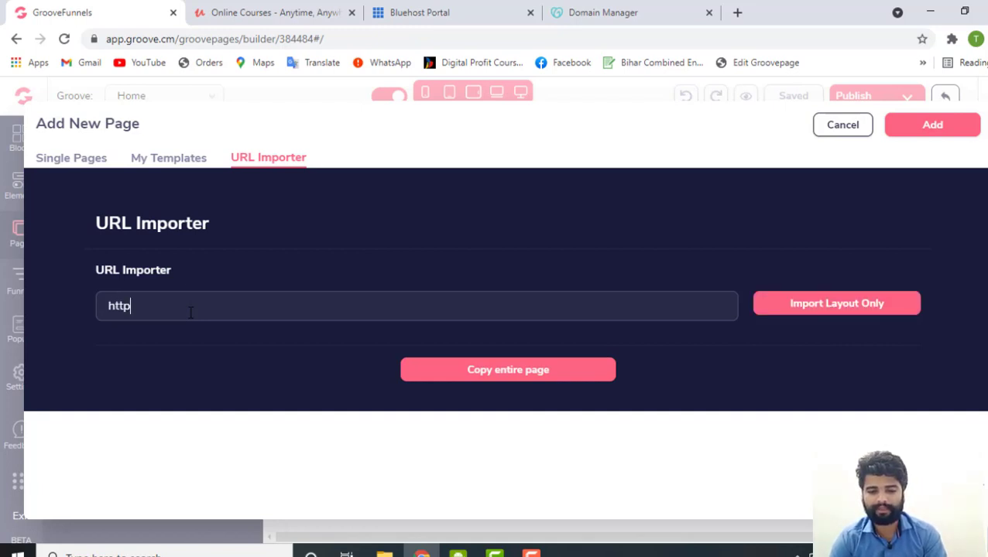
type("s://")
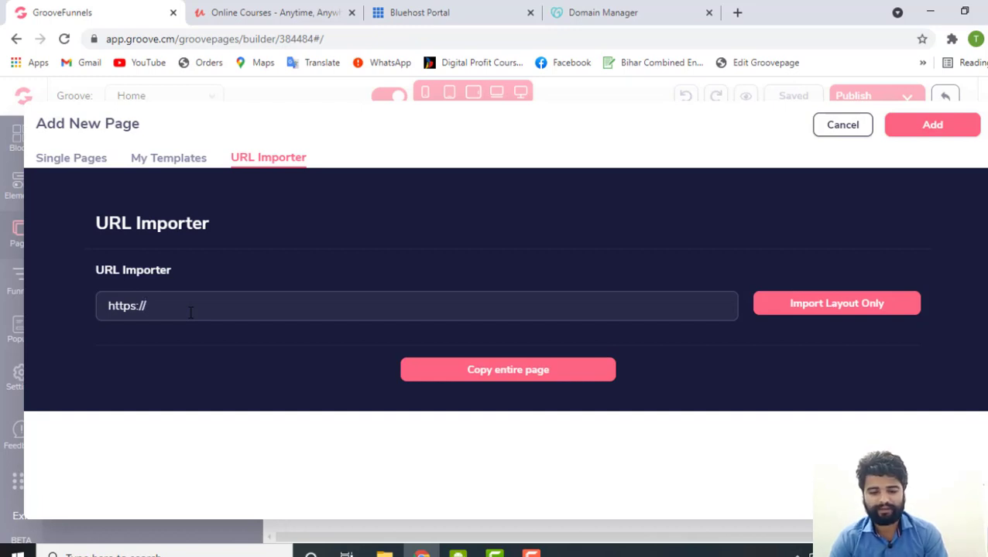
type("laptopu")
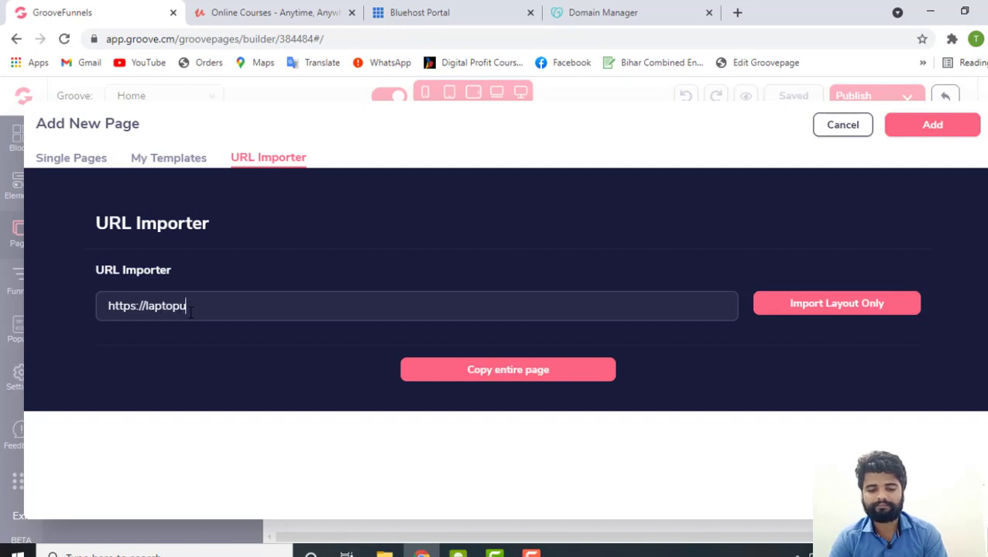
type("ncle.com")
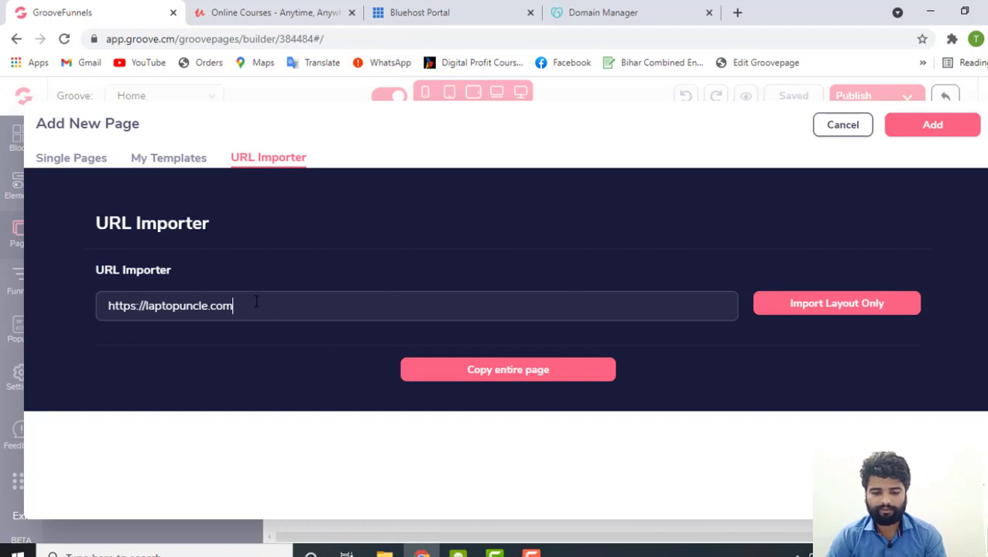
left_click_drag(243, 306, 39, 326)
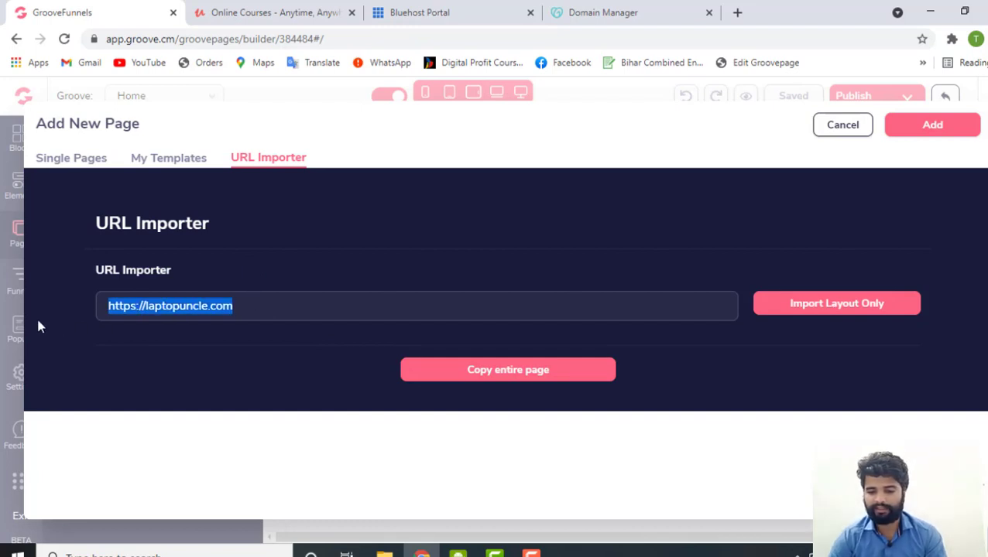
left_click(466, 320)
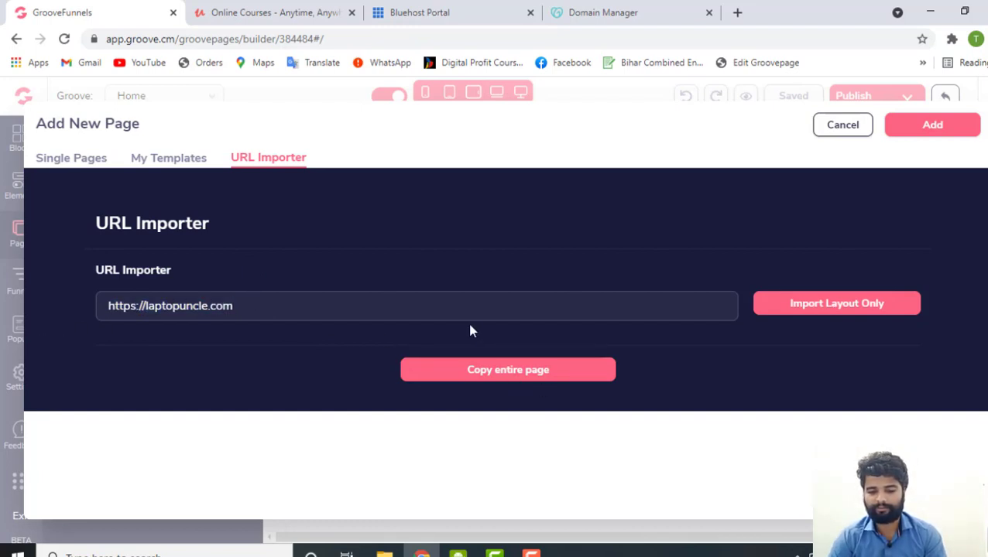
Request a copy of the entire page and copy the ownership-proof meta tag.
left_click(492, 375)
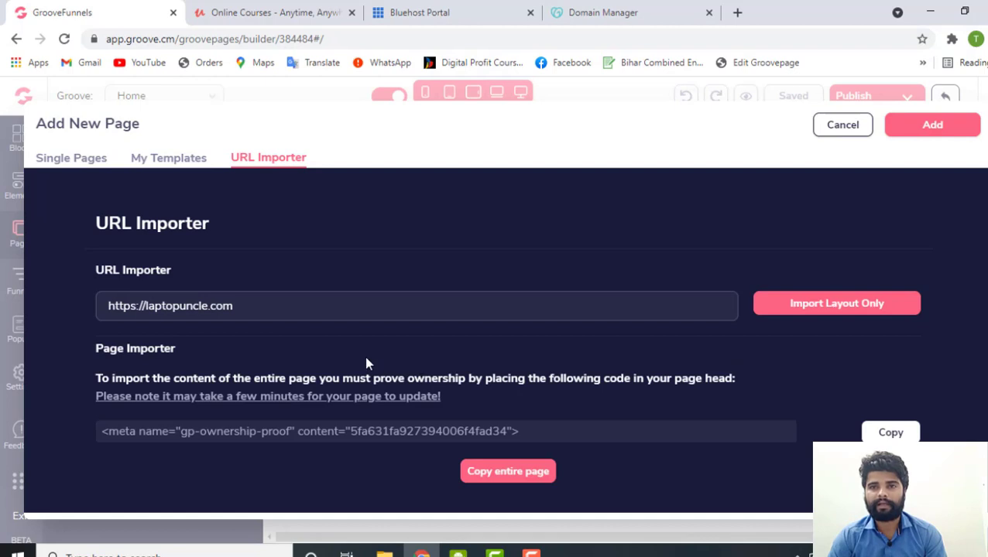
left_click(578, 435)
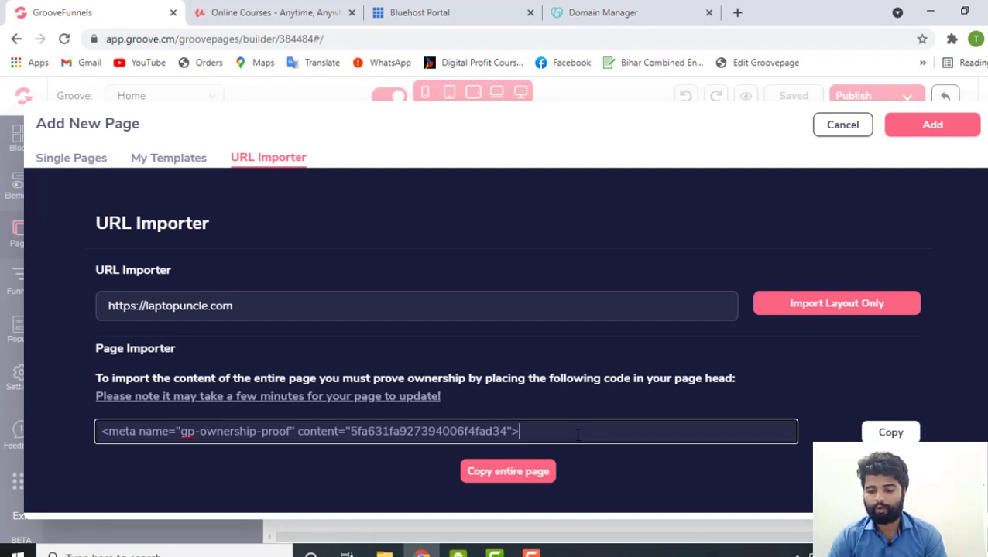
left_click(870, 432)
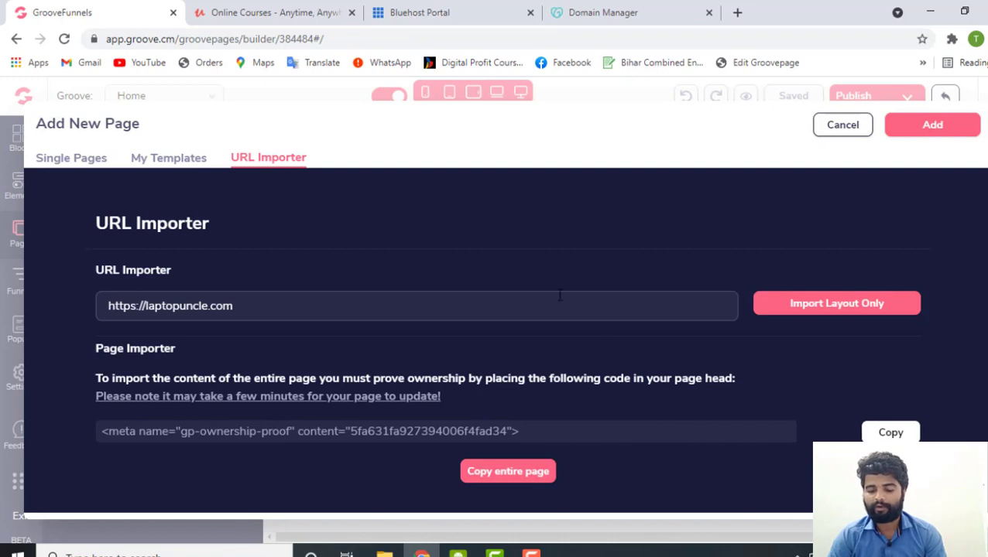
Switch to the Bluehost Portal, manage the Laptop Uncle site and log in to its WordPress dashboard.
left_click(433, 9)
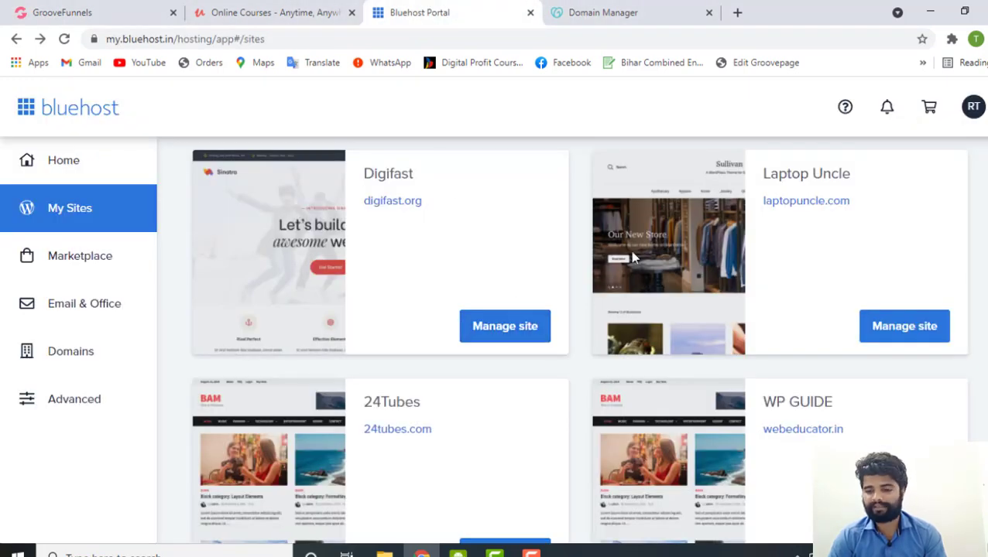
left_click(908, 334)
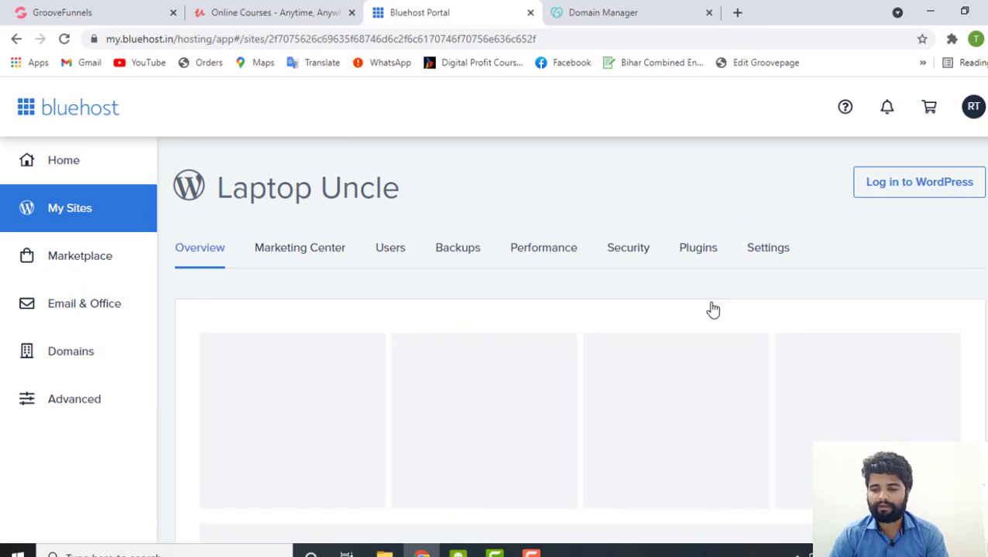
left_click(926, 186)
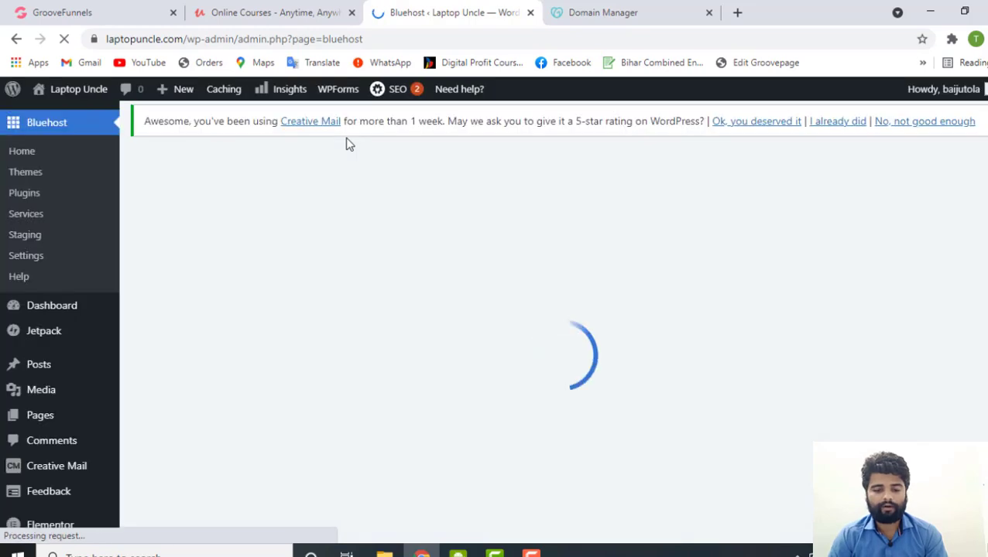
Open the WordPress Theme Editor.
scroll(62, 371, "down", 3)
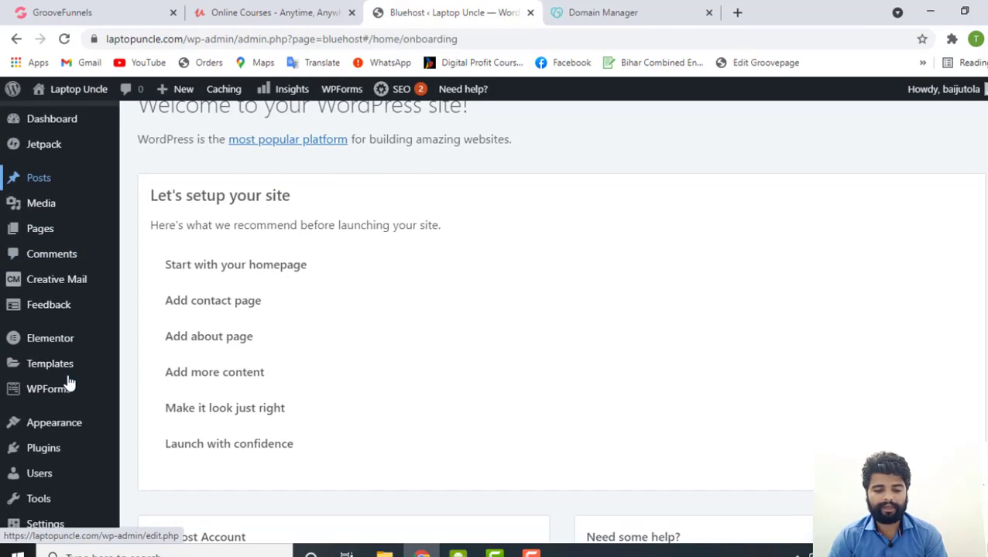
mouse_move(65, 428)
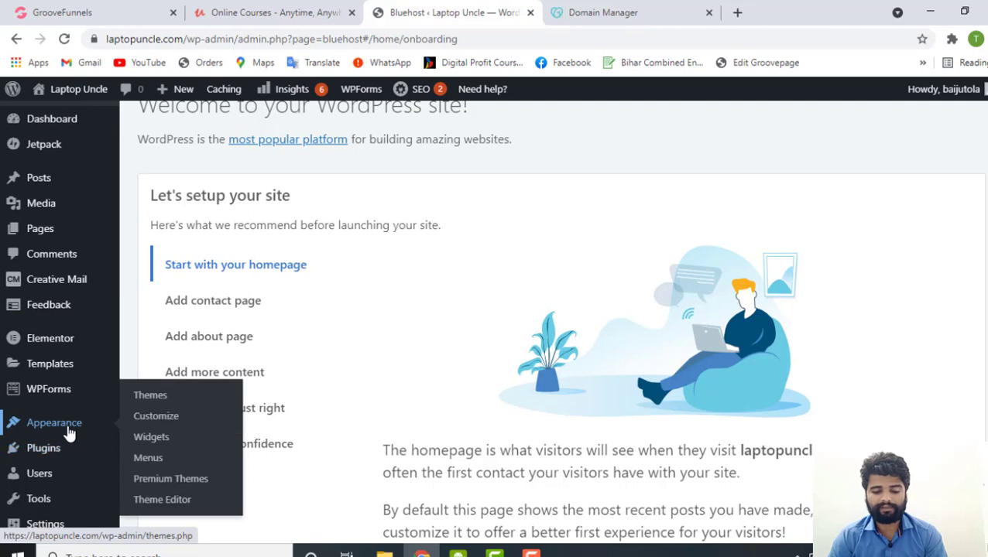
left_click(172, 501)
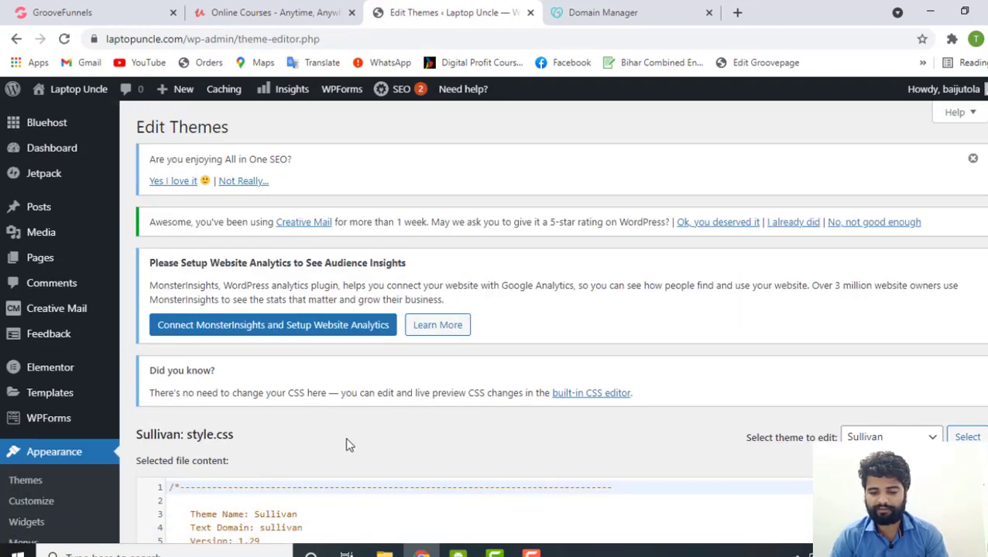
Open the Sullivan theme's header.php file for editing.
scroll(402, 362, "down", 3)
scroll(401, 362, "down", 3)
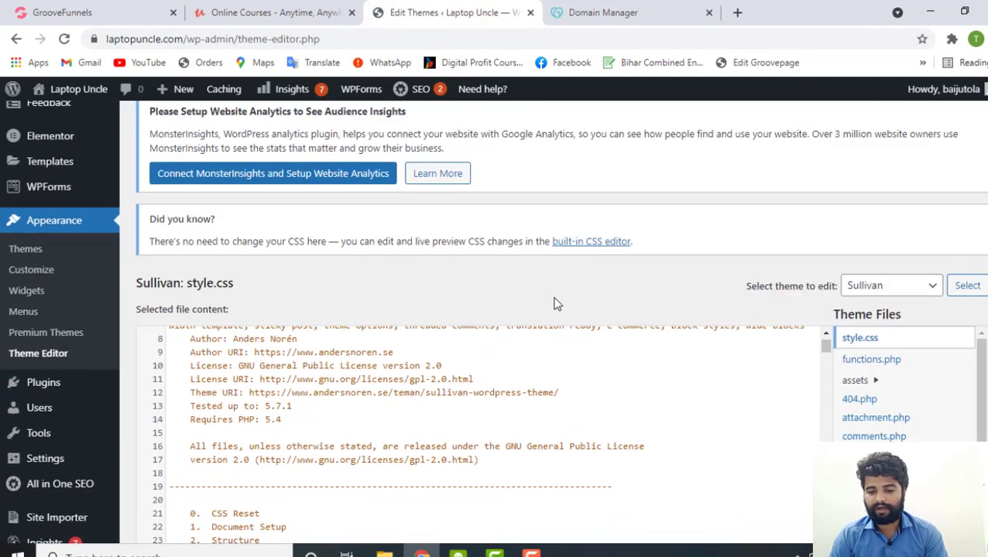
scroll(588, 306, "down", 3)
scroll(483, 286, "up", 2)
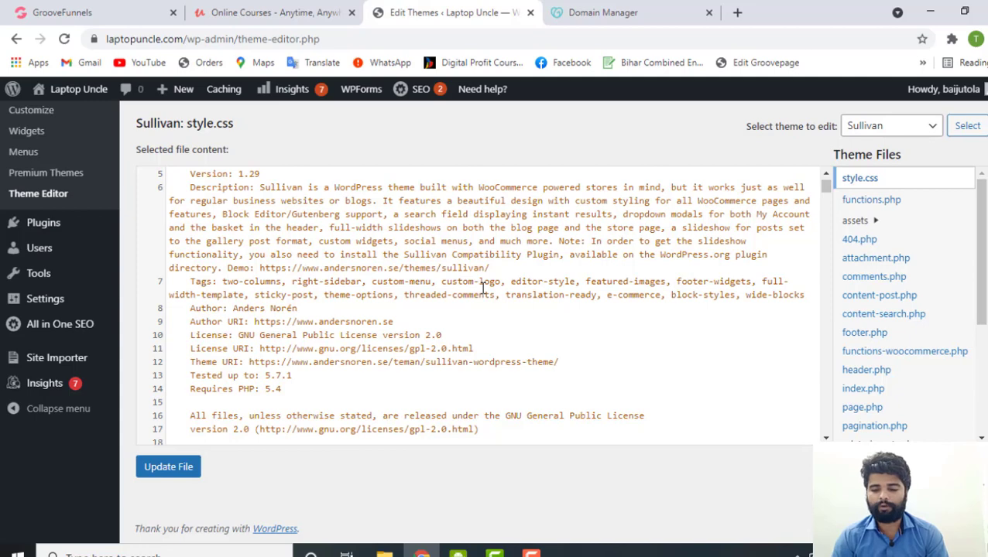
scroll(483, 288, "down", 10)
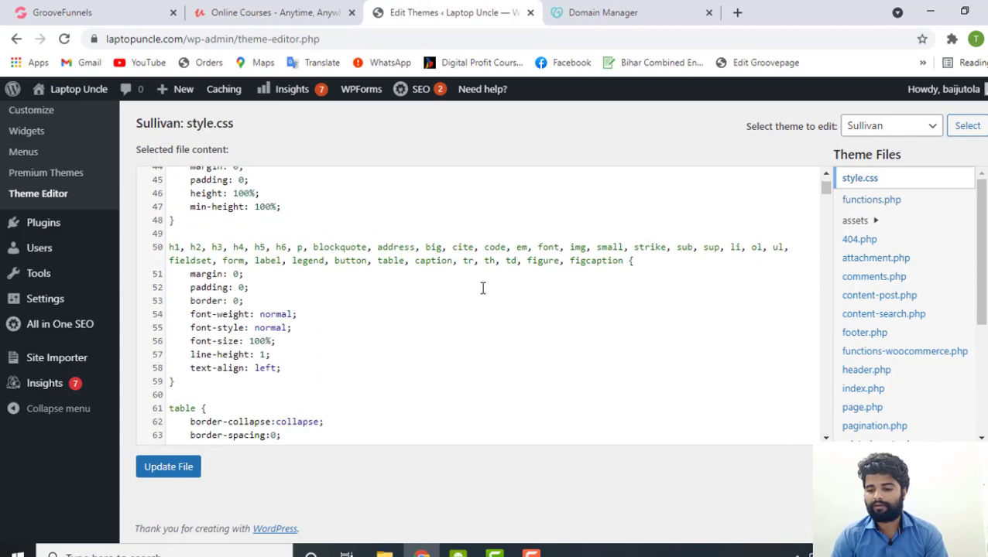
scroll(855, 398, "down", 1)
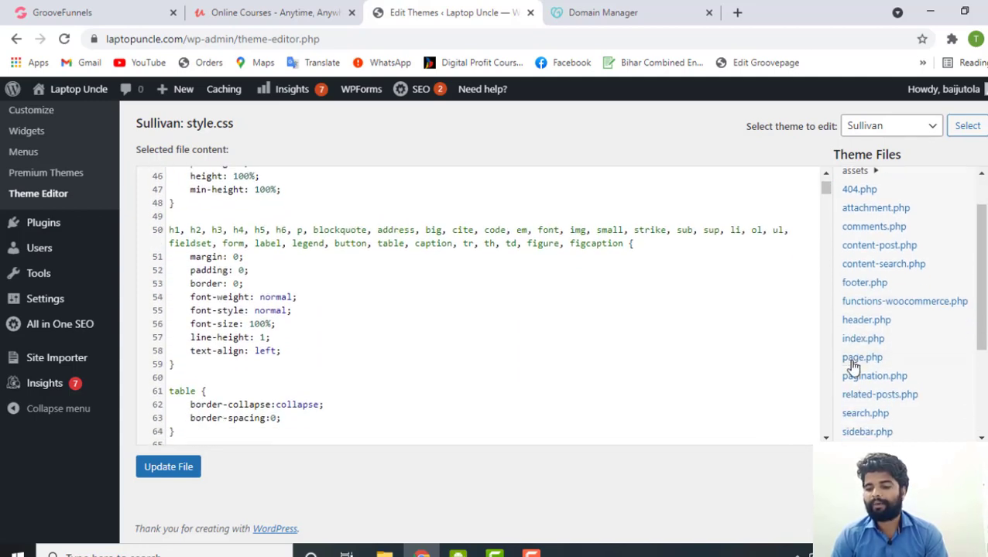
left_click(867, 325)
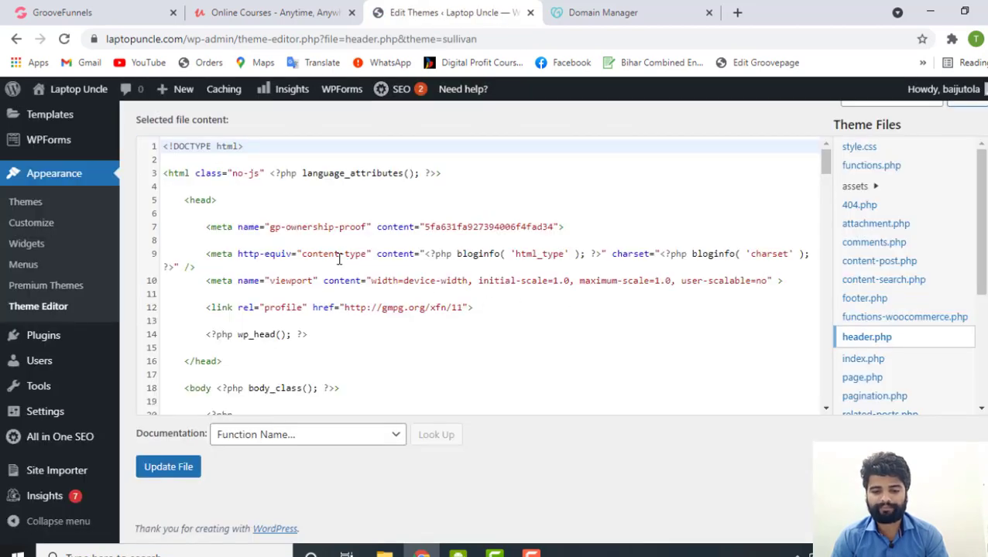
Remove the gp-ownership-proof meta tag from the head section of header.php and paste the ownership-proof tag on the same line.
scroll(339, 262, "up", 2)
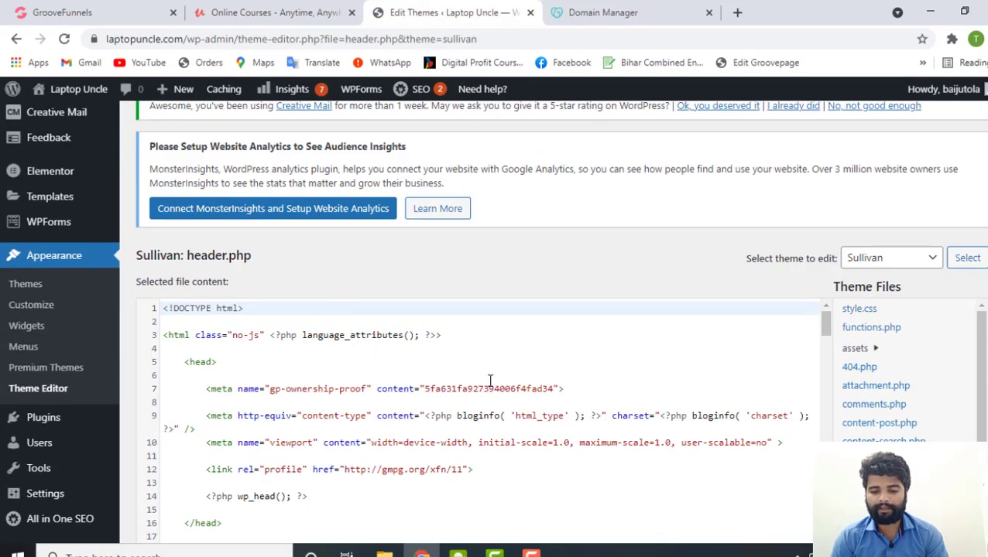
left_click_drag(575, 389, 207, 392)
key("ctrl+c")
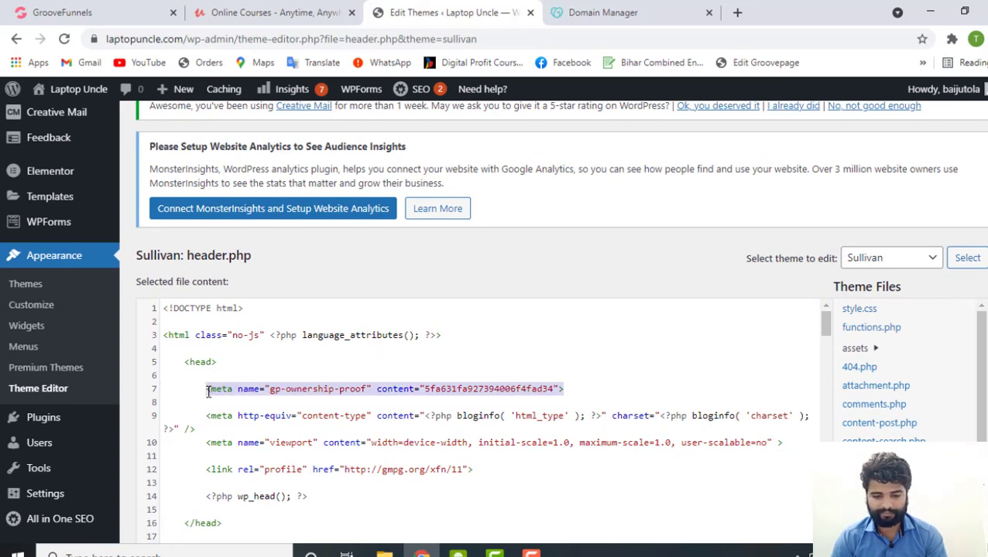
key("BackSpace")
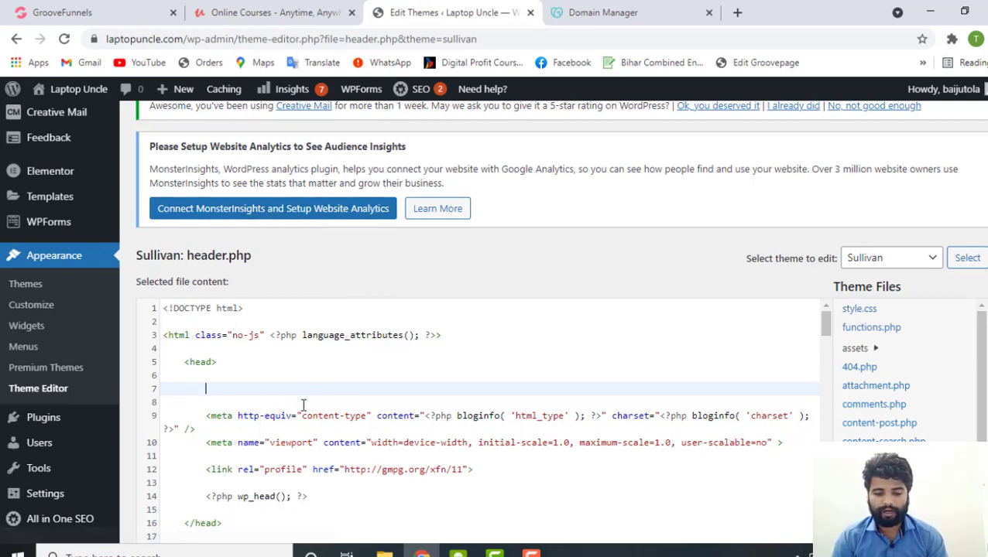
key("ctrl+v")
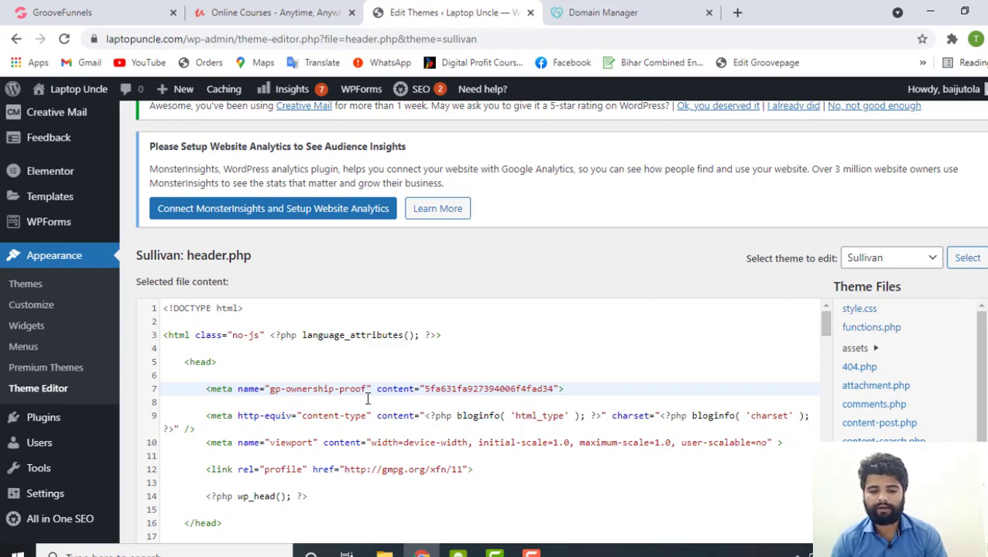
left_click(208, 398)
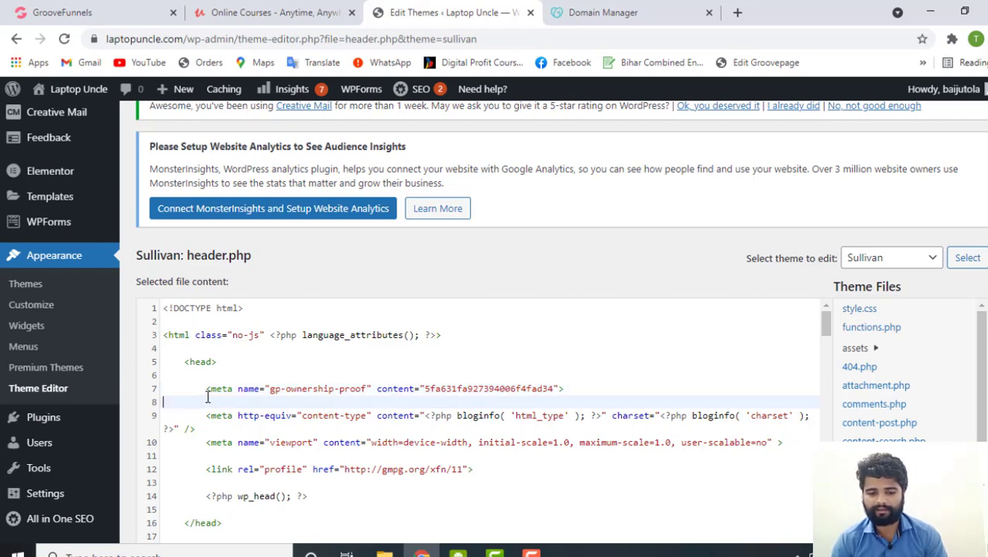
left_click(585, 388)
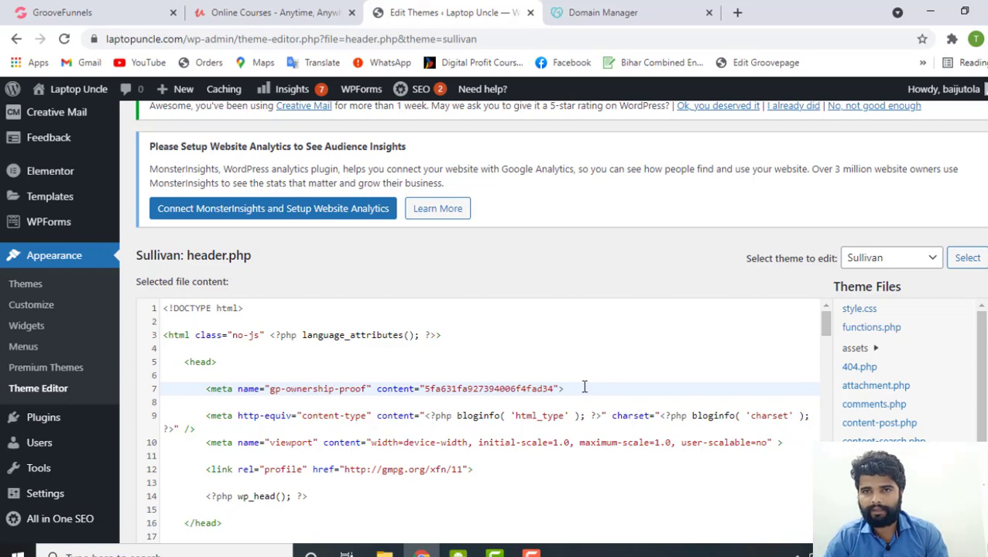
scroll(370, 393, "down", 1)
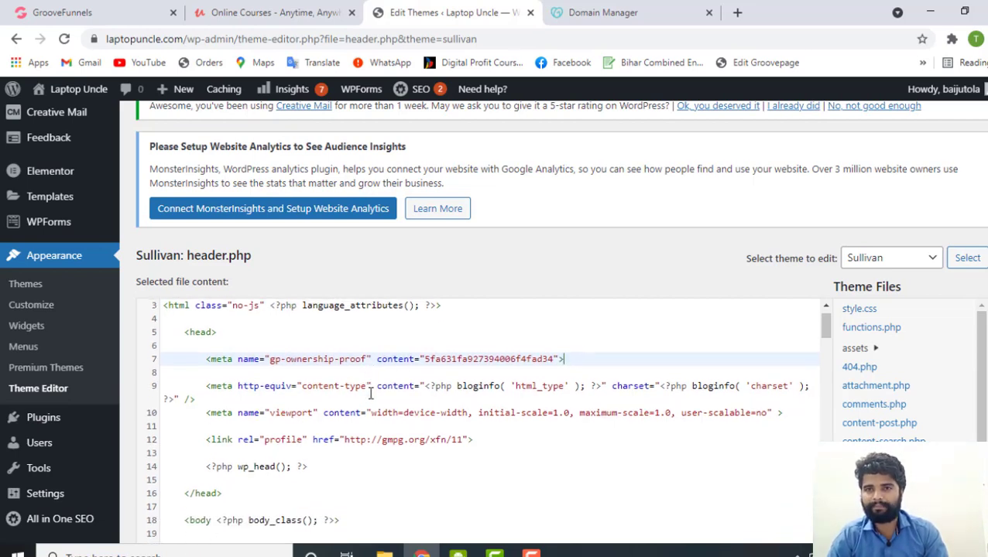
Save the edited header.php with the gp-ownership-proof meta tag in its head section.
scroll(370, 392, "up", 1)
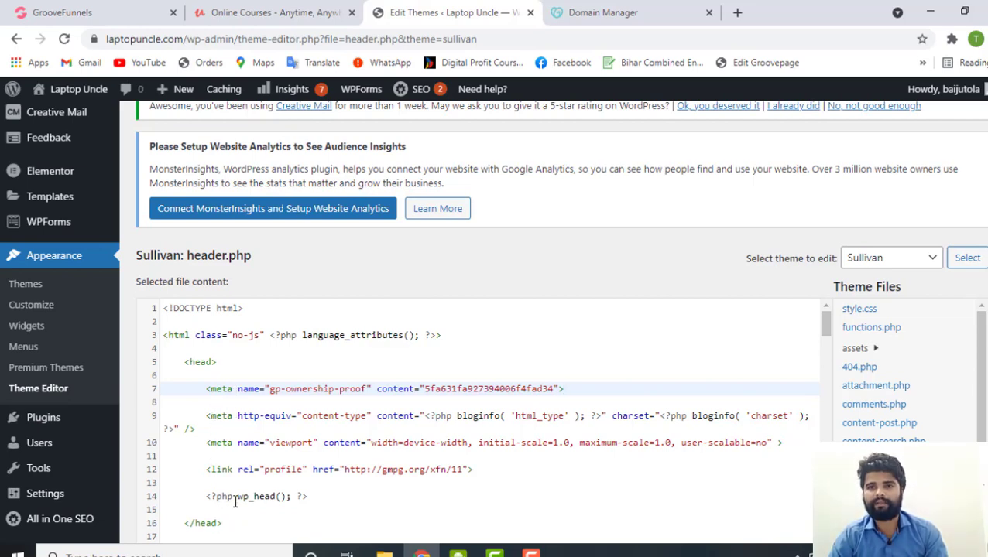
scroll(234, 499, "down", 1)
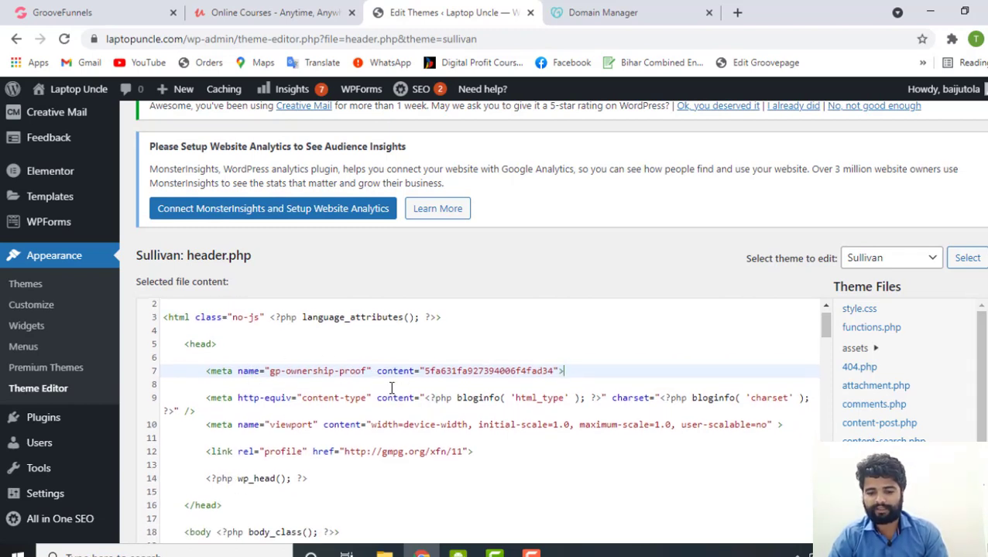
scroll(380, 404, "down", 3)
scroll(380, 404, "up", 1)
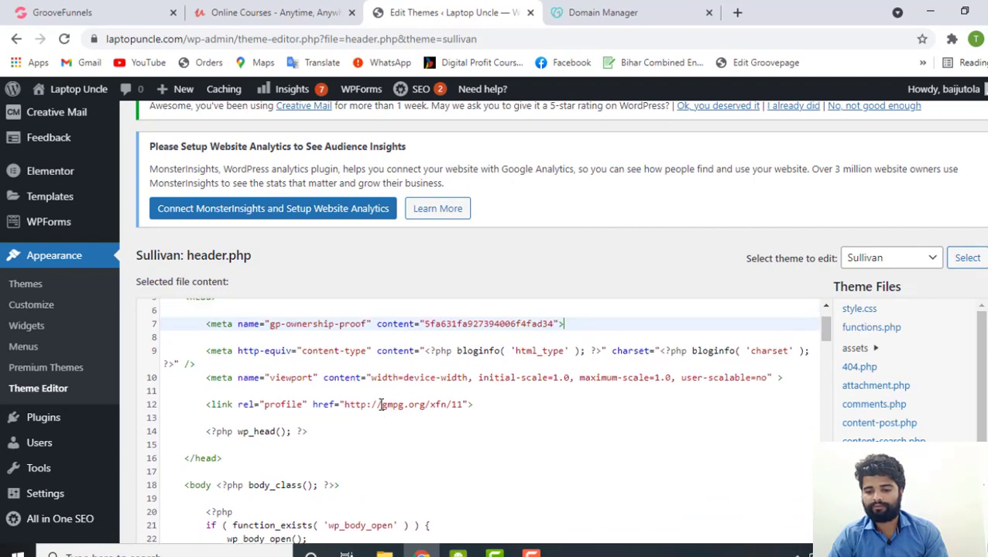
scroll(598, 232, "down", 1)
scroll(589, 221, "down", 1)
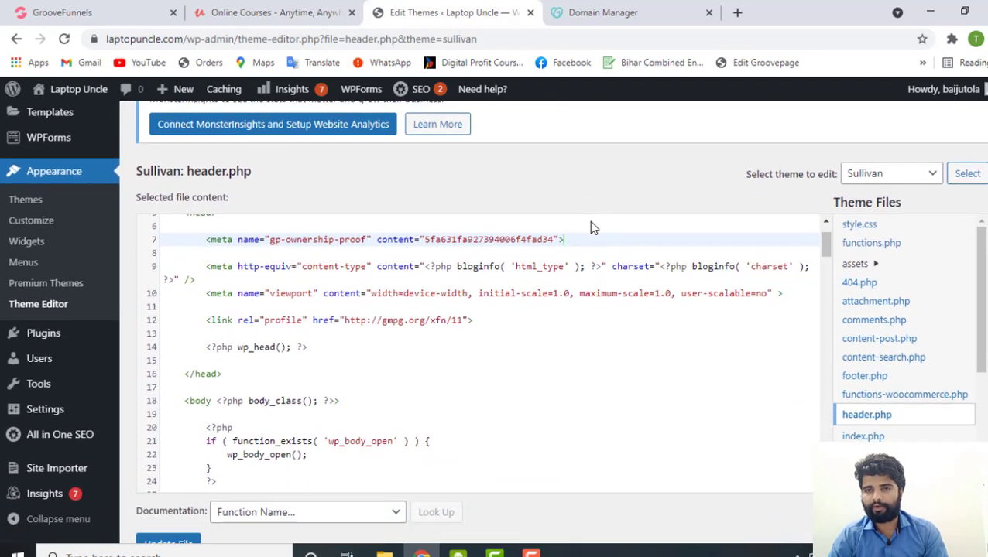
scroll(591, 225, "down", 2)
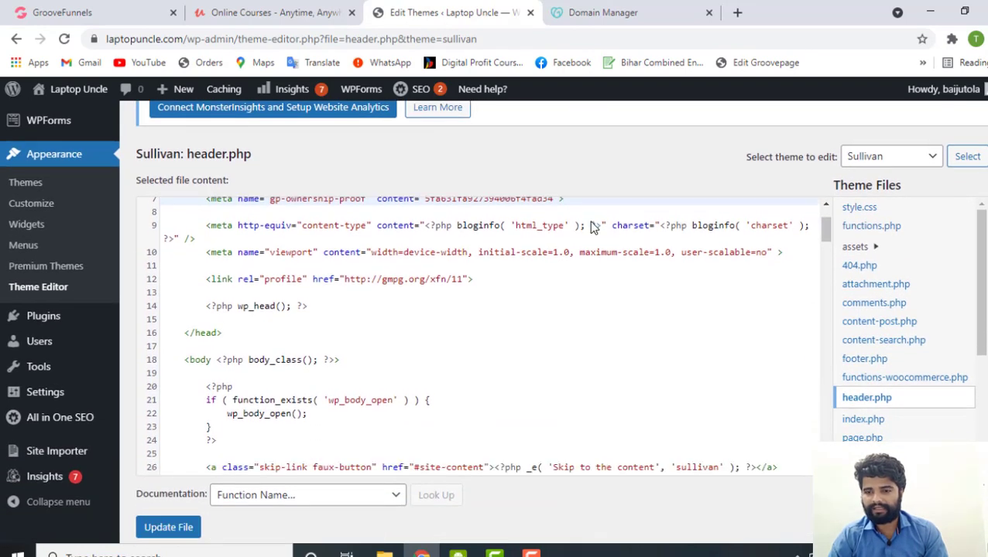
left_click(171, 535)
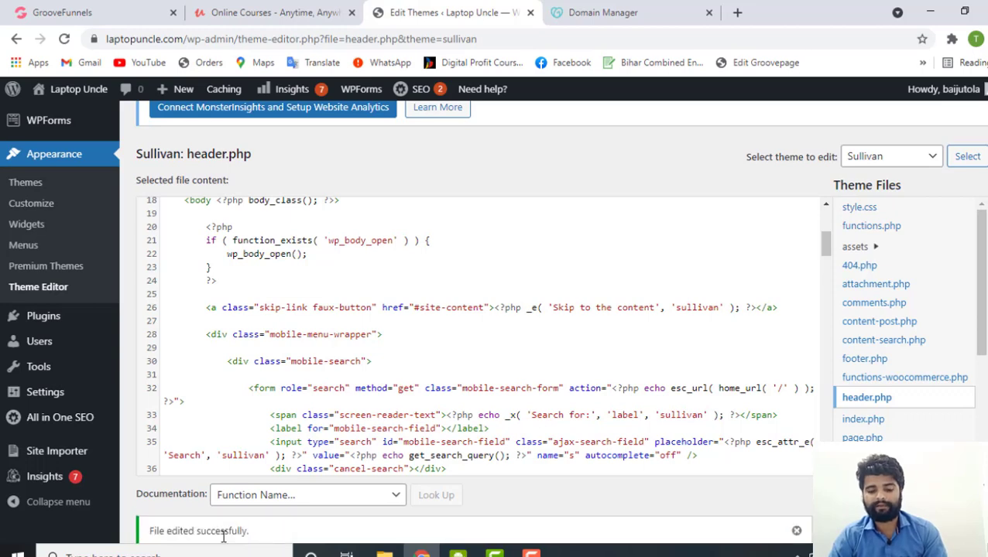
scroll(224, 534, "down", 2)
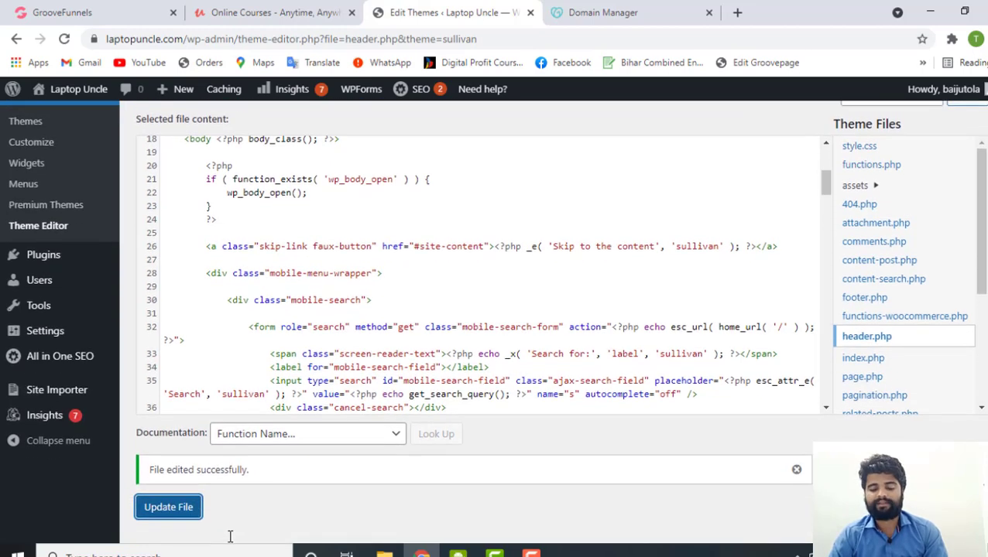
left_click(114, 8)
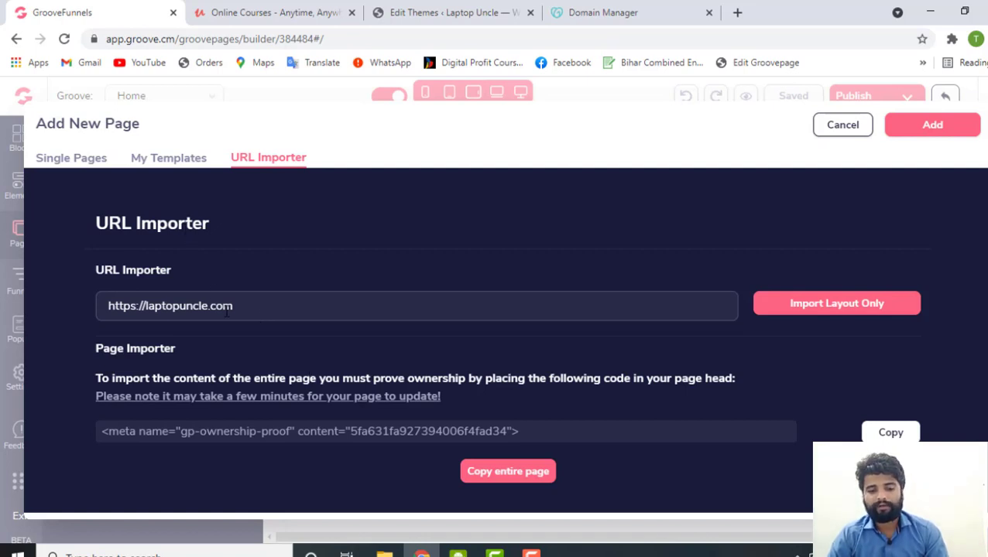
left_click(487, 481)
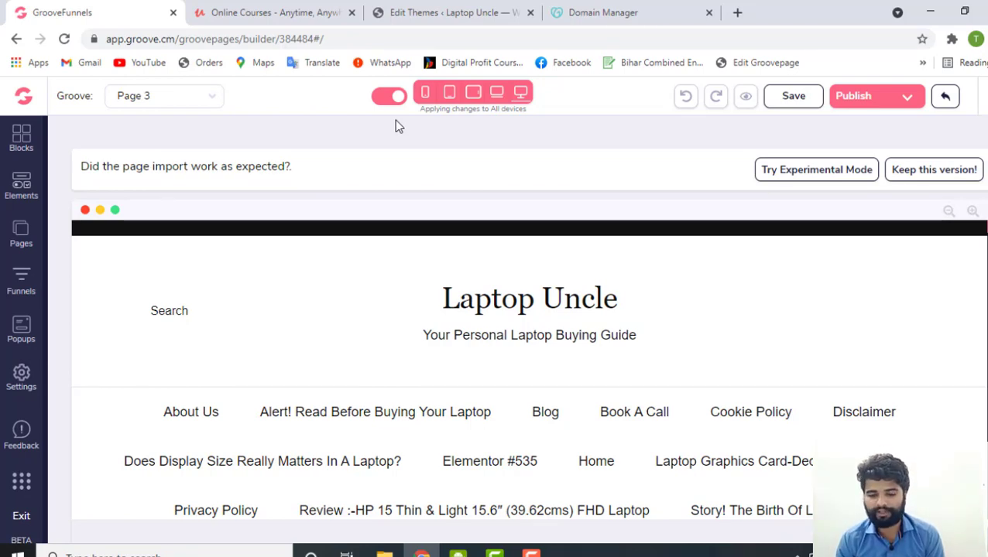
Review the imported Laptop Uncle page throughout, checking that its articles, images, tables and headings match the original site.
scroll(513, 335, "down", 2)
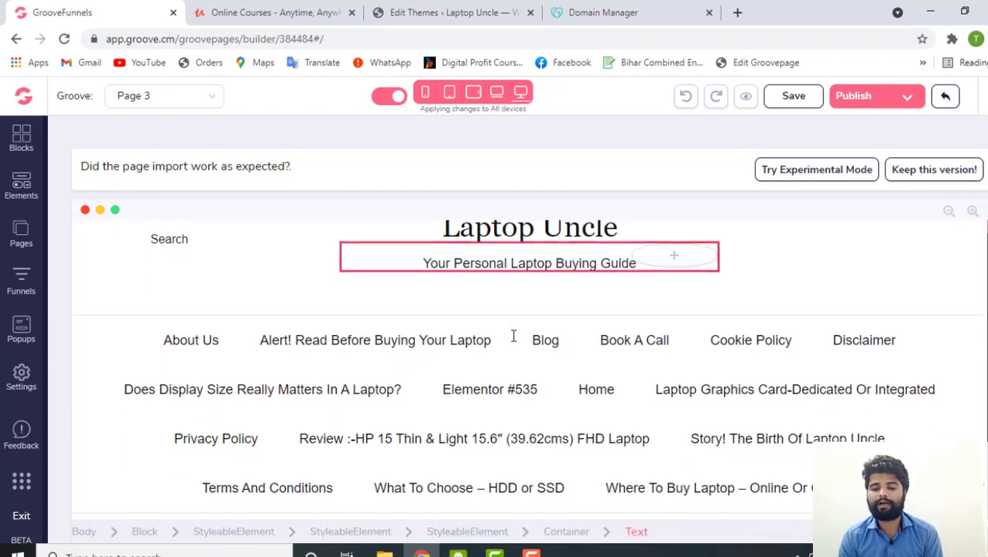
scroll(513, 335, "down", 8)
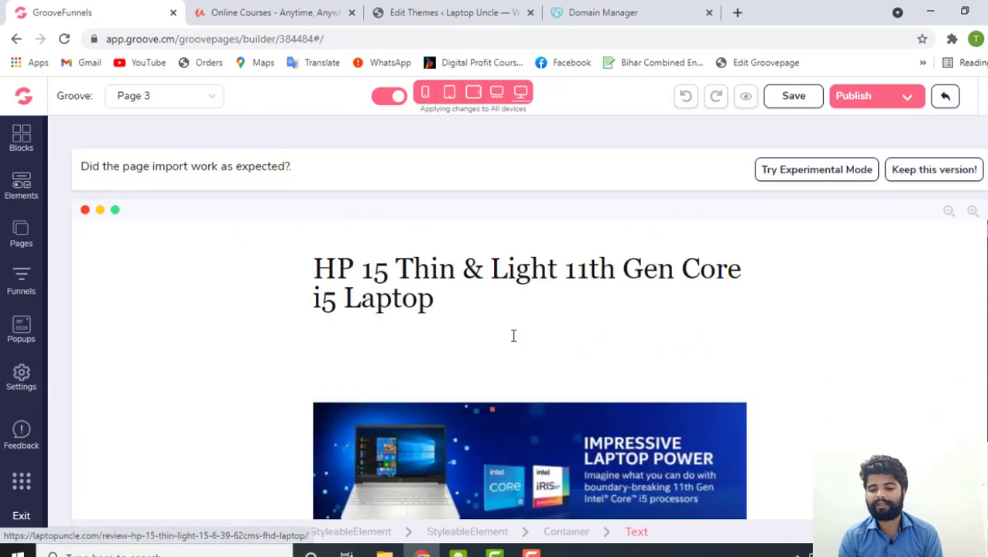
scroll(513, 335, "down", 10)
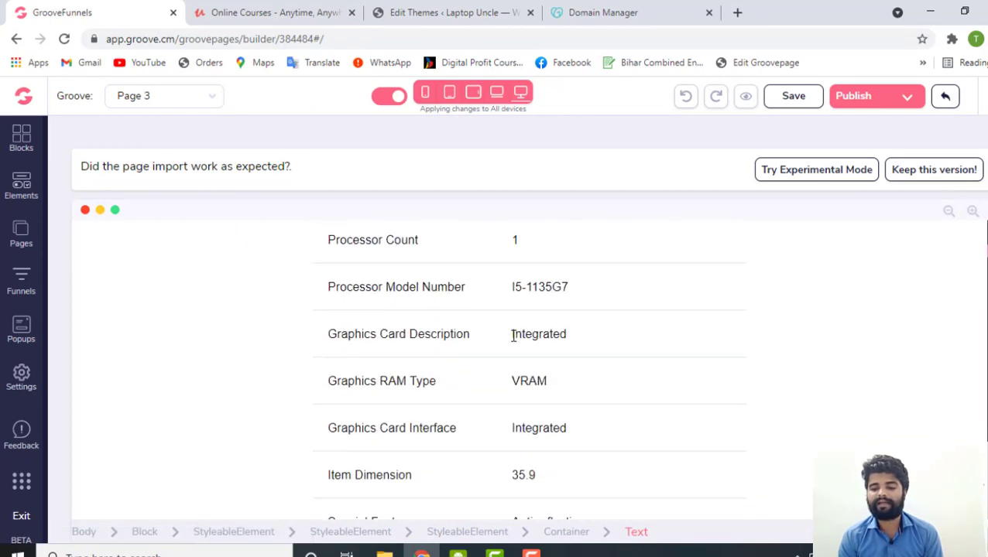
scroll(513, 335, "down", 10)
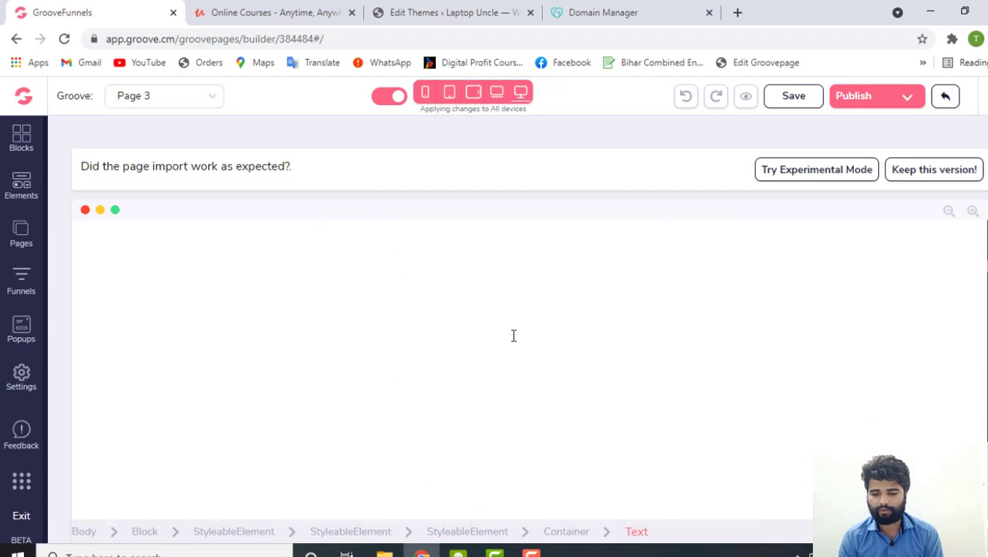
scroll(513, 335, "up", 4)
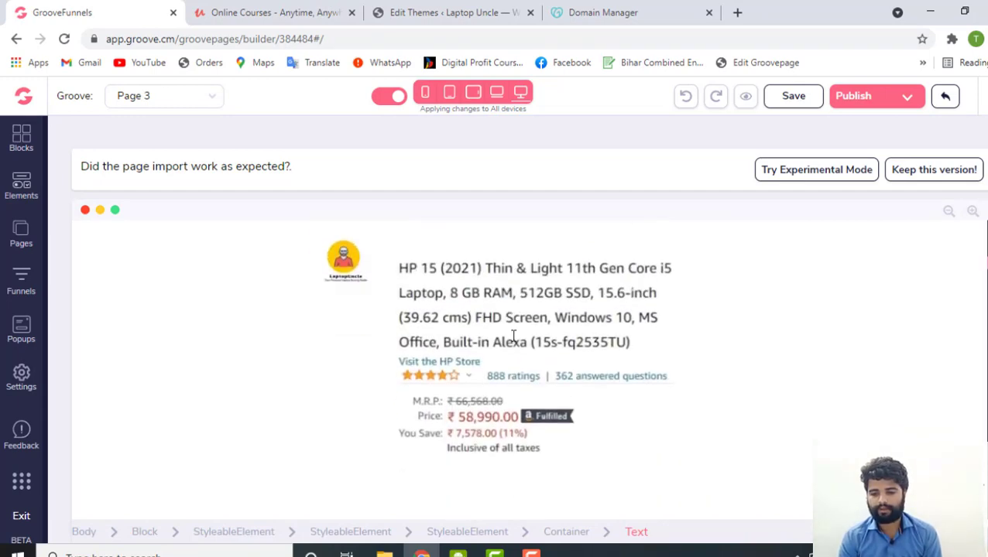
scroll(513, 335, "down", 10)
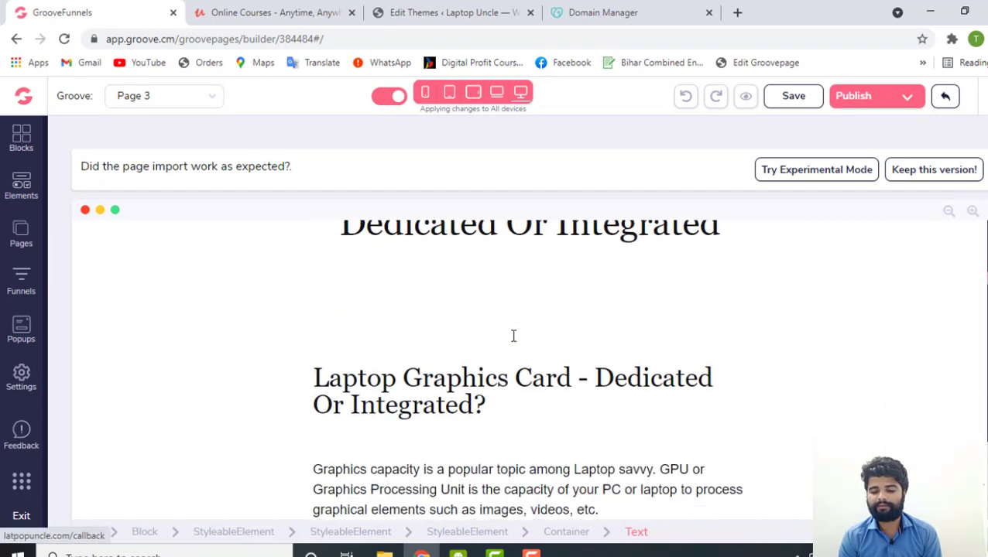
scroll(513, 336, "down", 18)
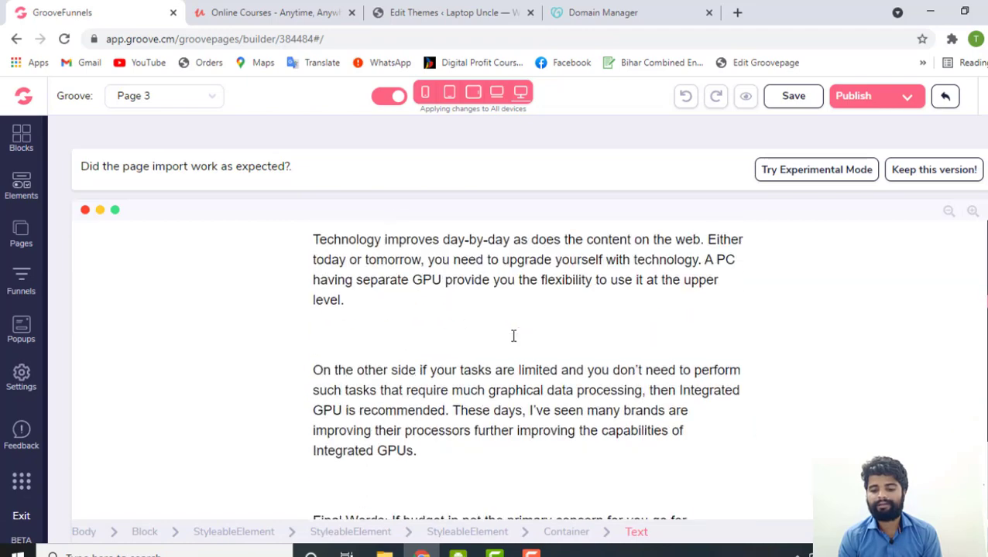
scroll(513, 336, "down", 18)
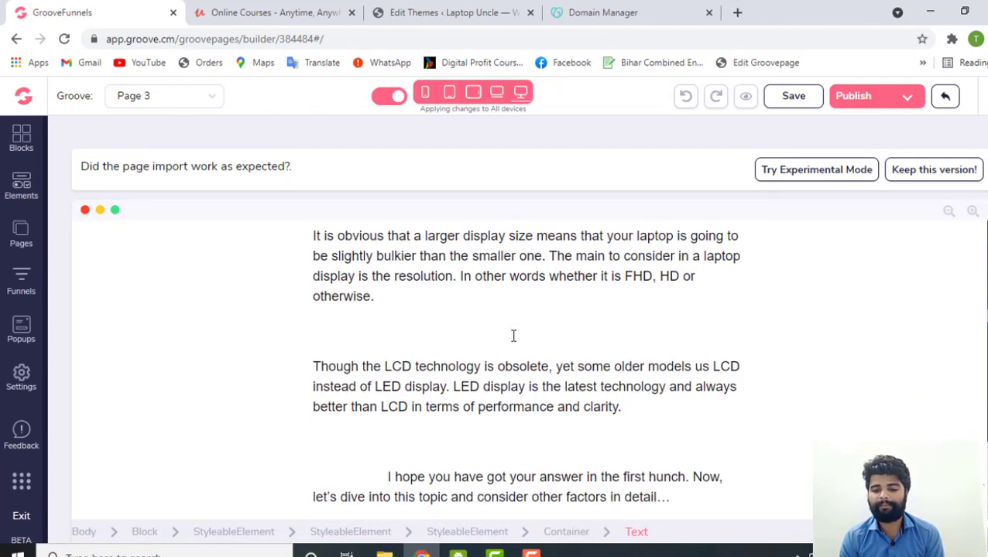
scroll(513, 335, "down", 18)
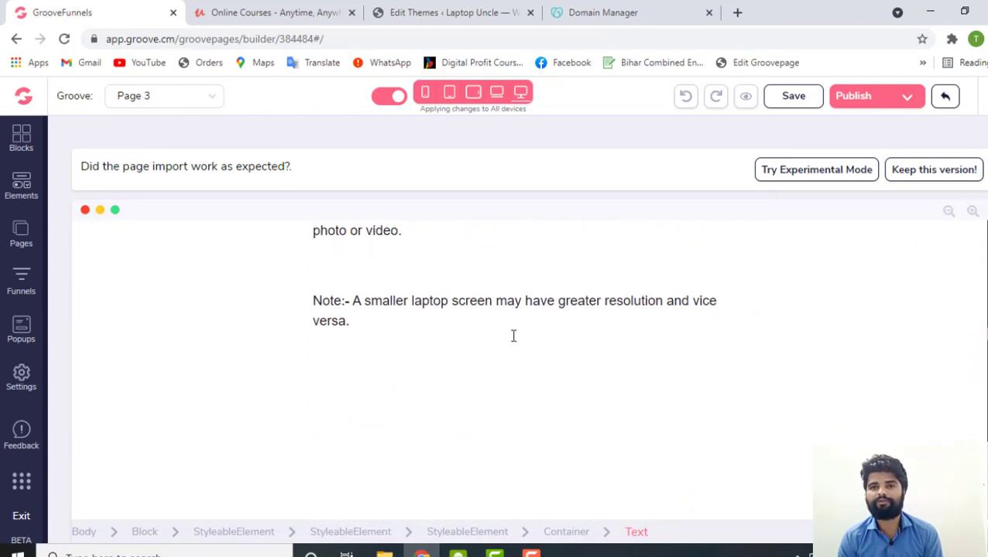
scroll(513, 336, "down", 18)
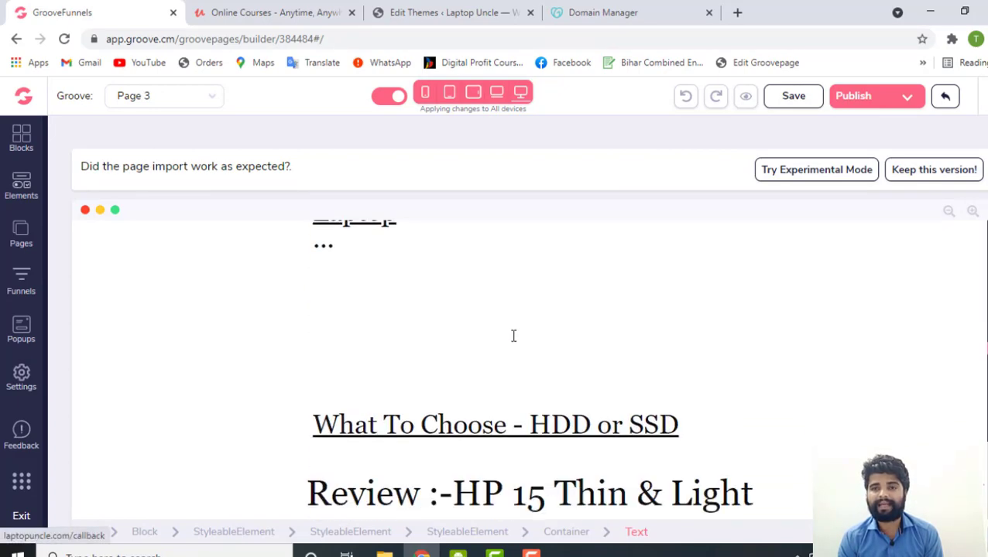
scroll(513, 336, "down", 18)
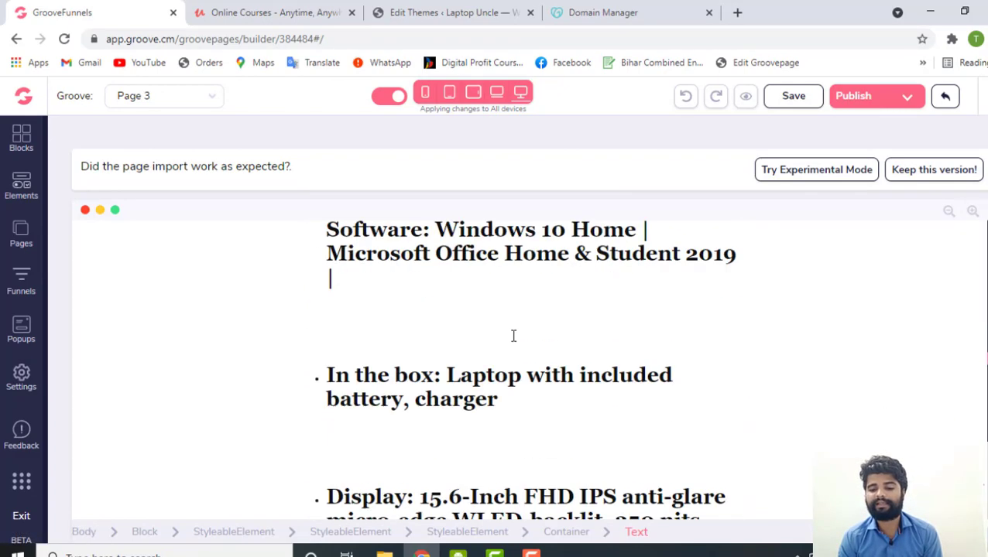
scroll(513, 336, "down", 18)
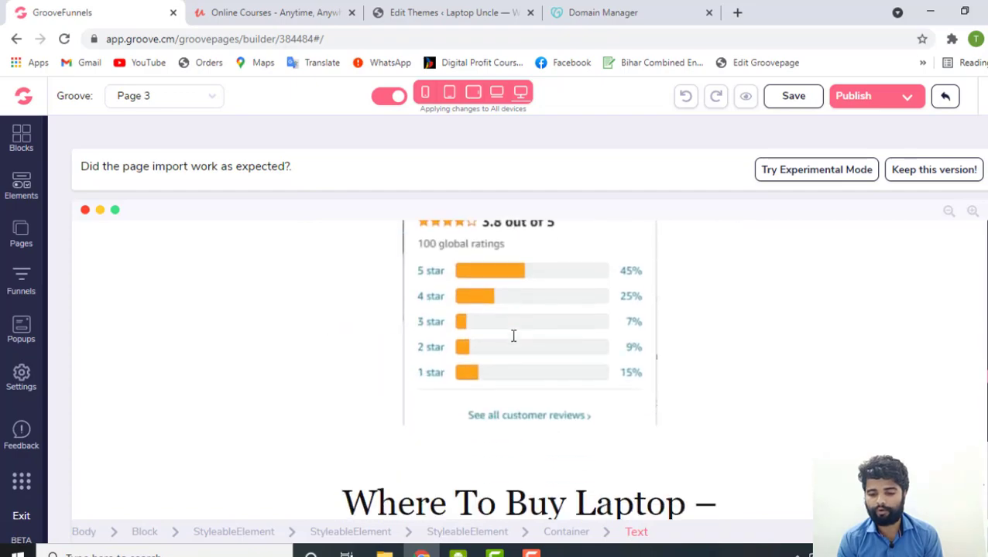
scroll(514, 336, "down", 18)
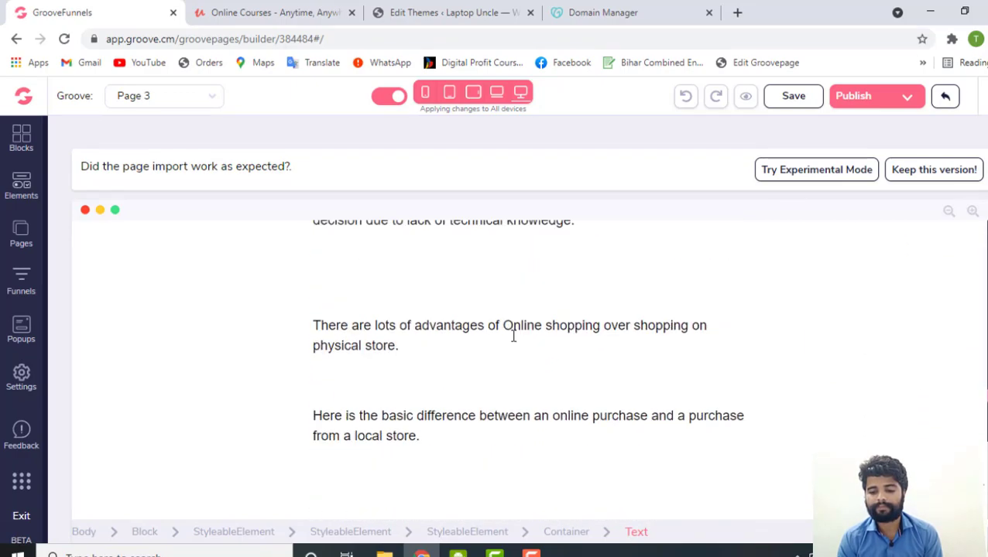
scroll(514, 336, "down", 18)
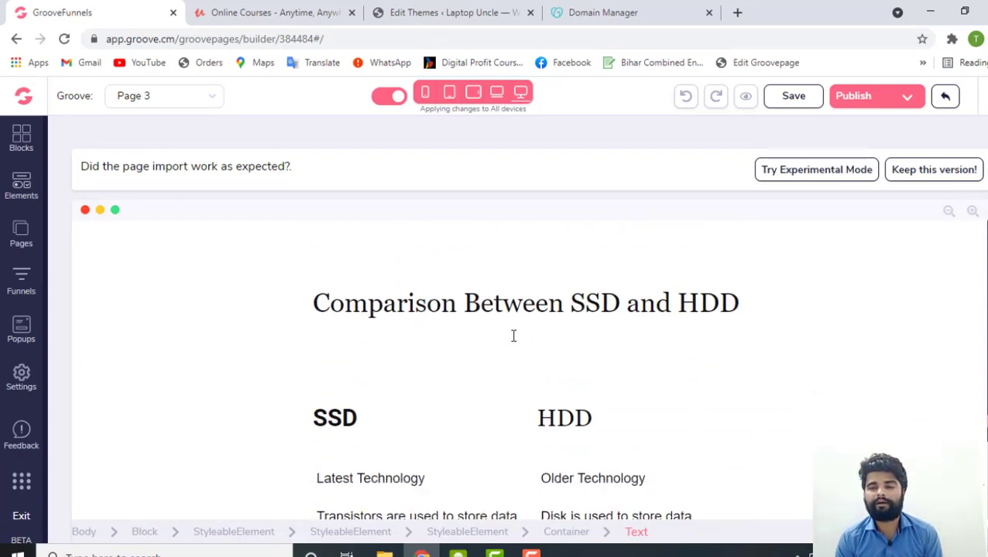
scroll(514, 336, "down", 15)
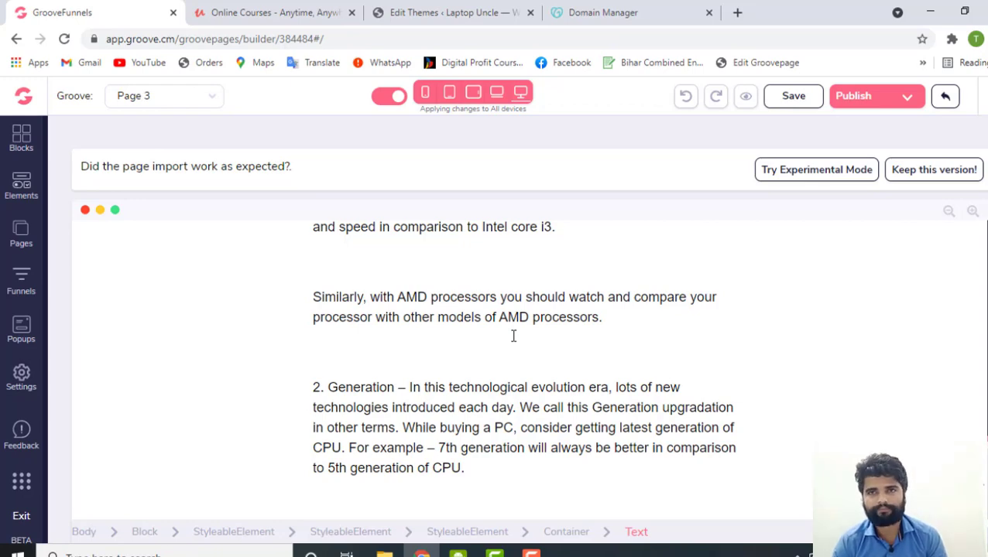
scroll(514, 336, "down", 20)
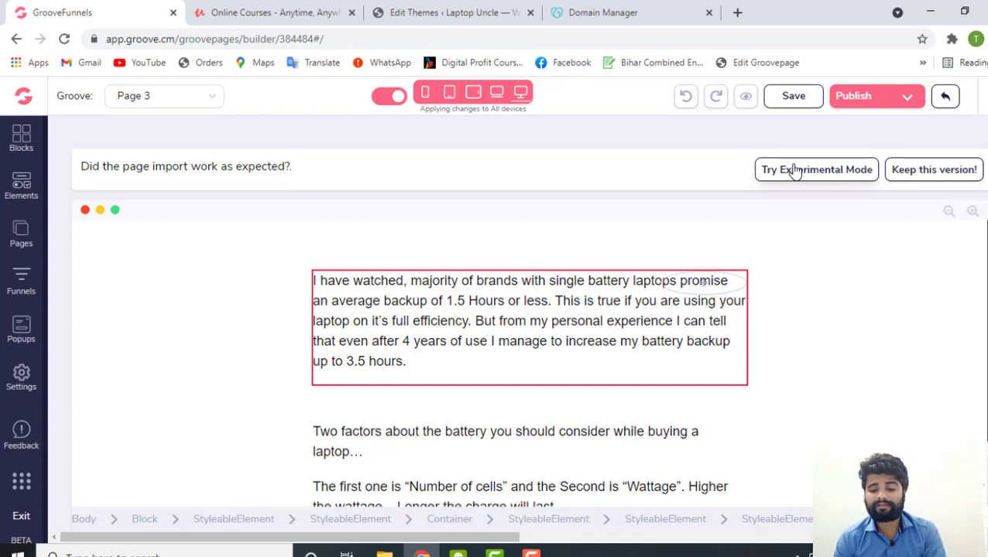
scroll(568, 323, "up", 15)
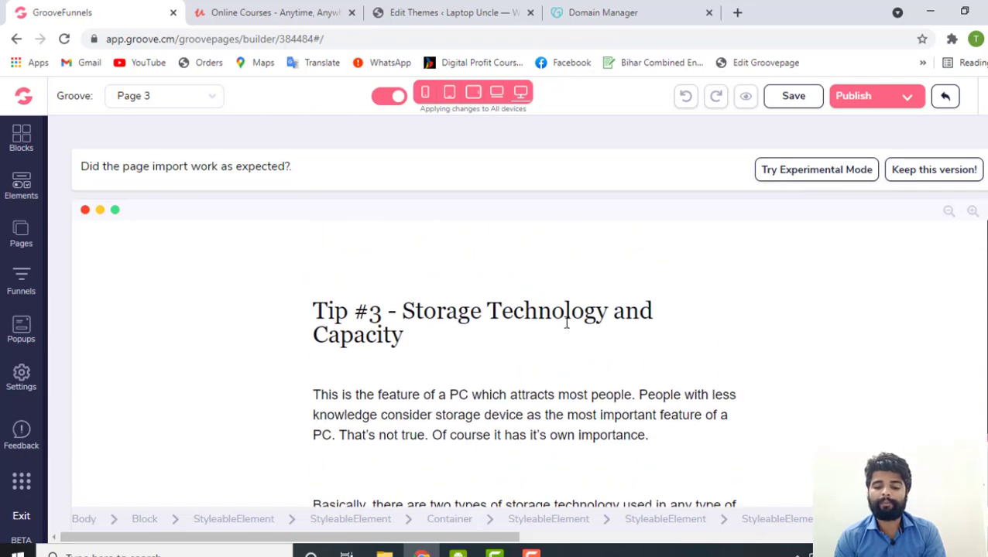
scroll(567, 323, "up", 15)
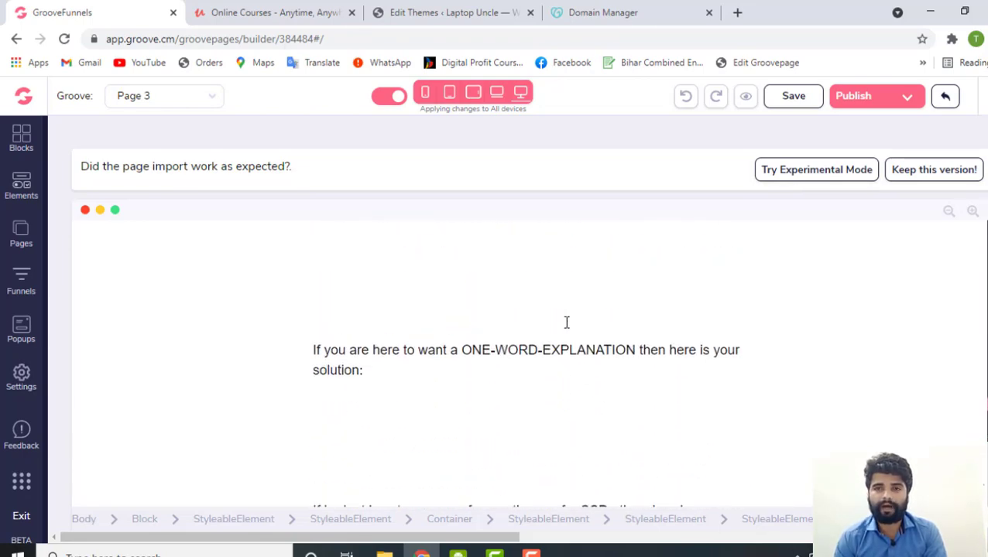
scroll(566, 323, "up", 1)
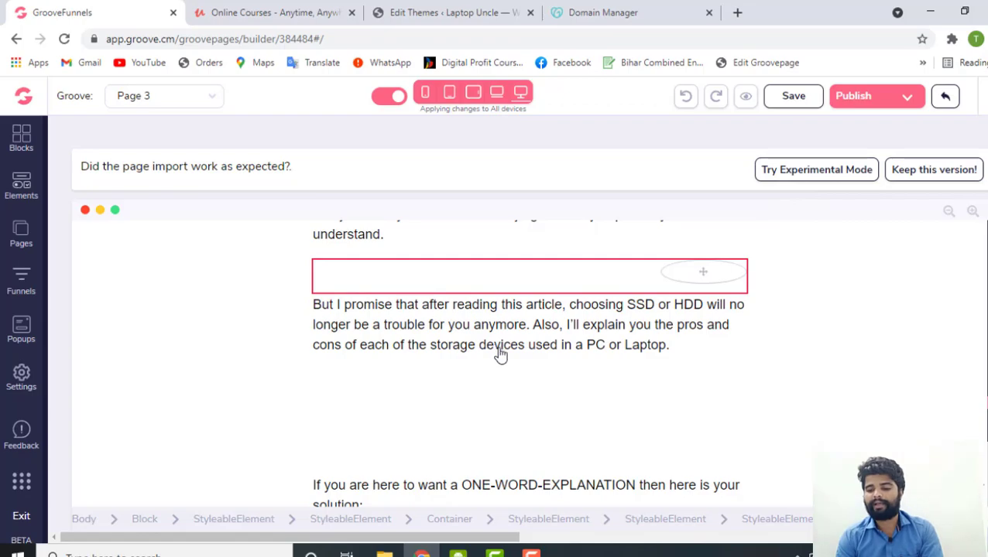
scroll(590, 324, "down", 10)
scroll(590, 323, "down", 20)
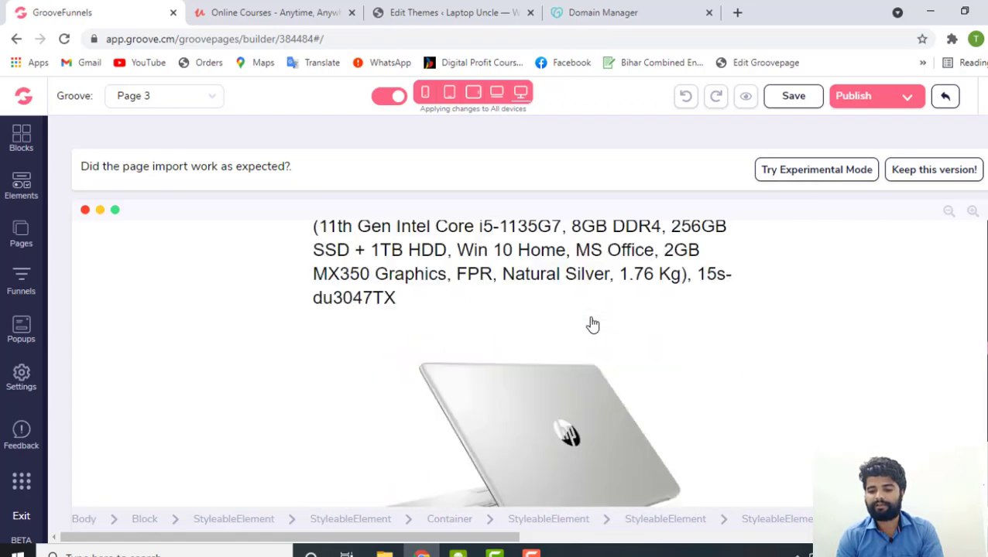
scroll(593, 325, "down", 20)
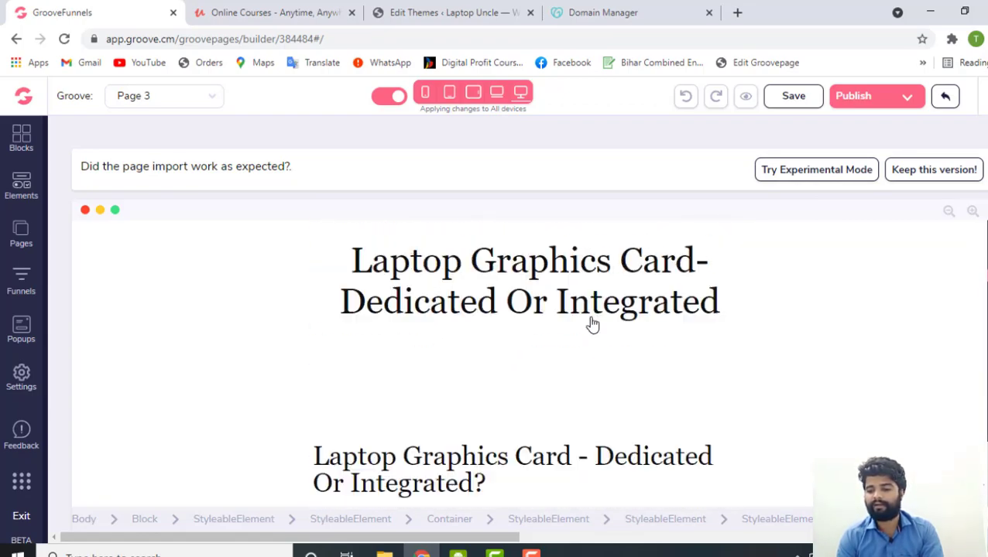
scroll(590, 324, "up", 20)
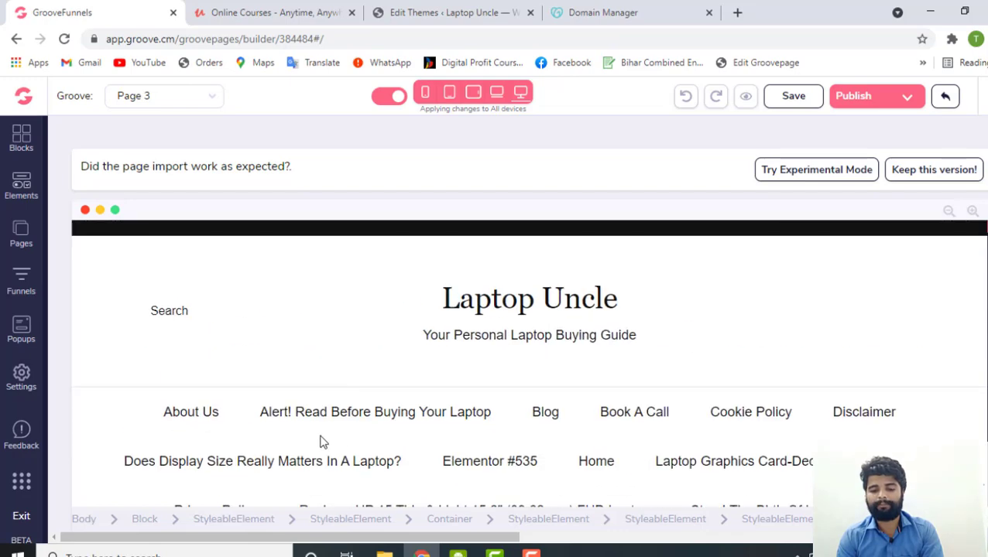
Inspect the imported page's header, navigation links and the Elementor #535 heading as individual elements.
scroll(534, 414, "down", 3)
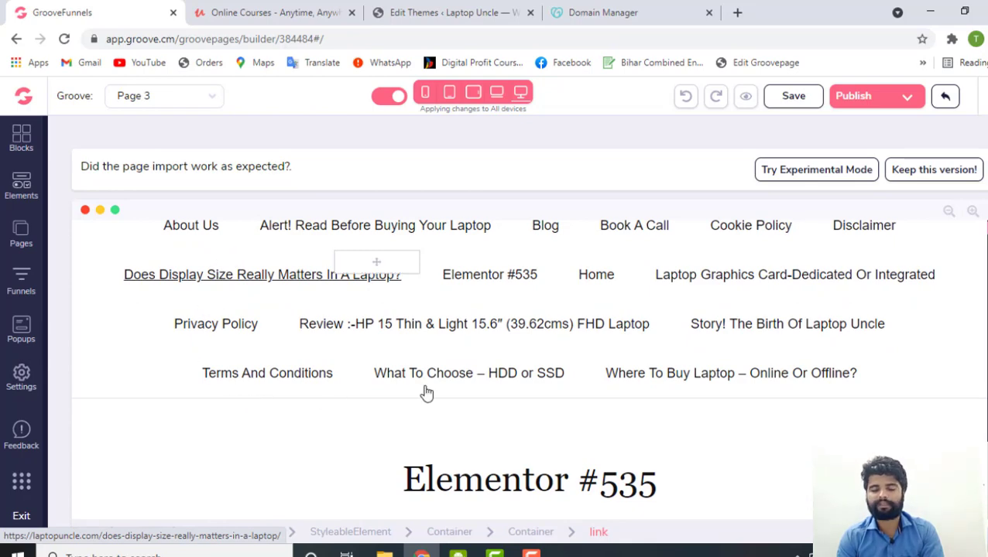
scroll(426, 392, "up", 3)
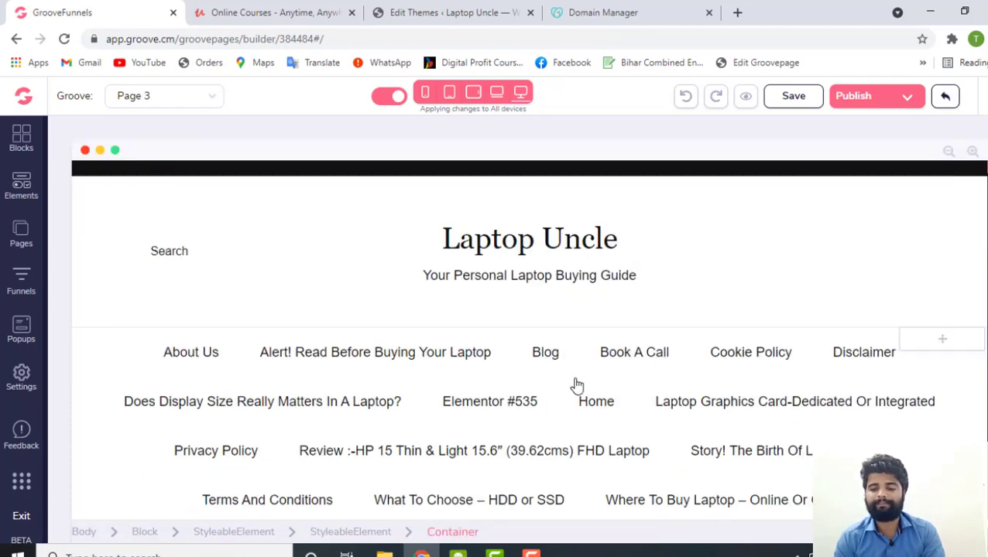
scroll(574, 384, "down", 2)
left_click(572, 380)
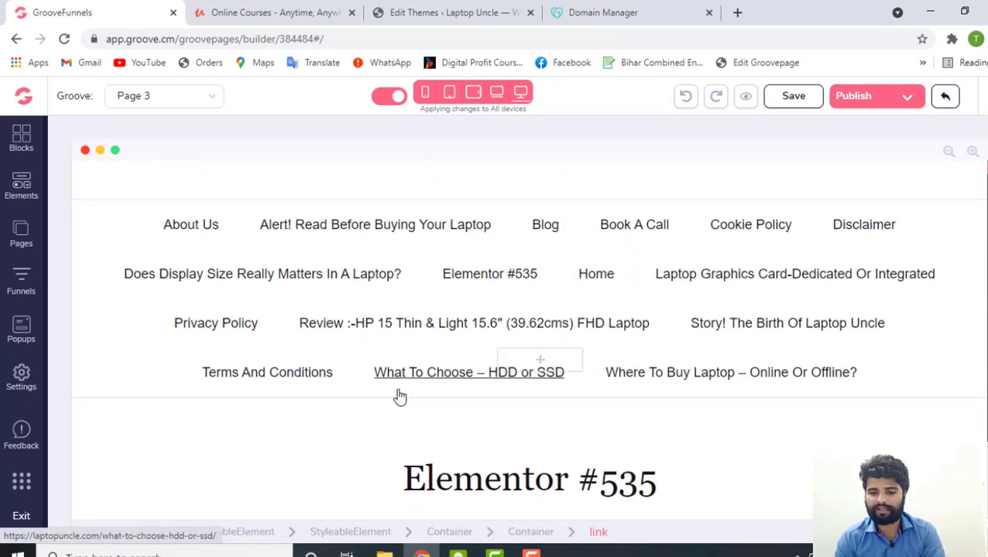
scroll(398, 397, "down", 2)
left_click(433, 397)
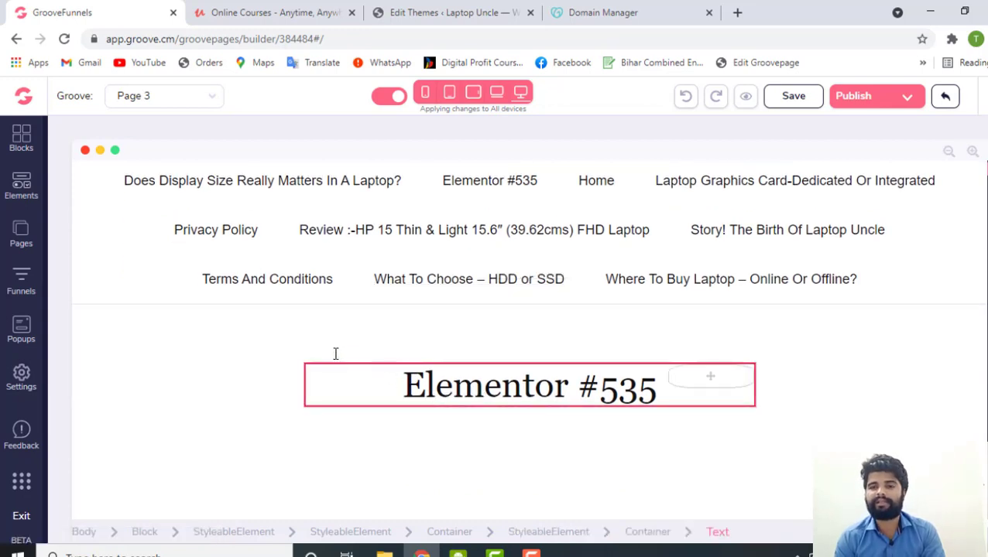
Examine the styling options of the Elementor #535 heading and the HP 15 article content beneath it.
left_click(400, 370)
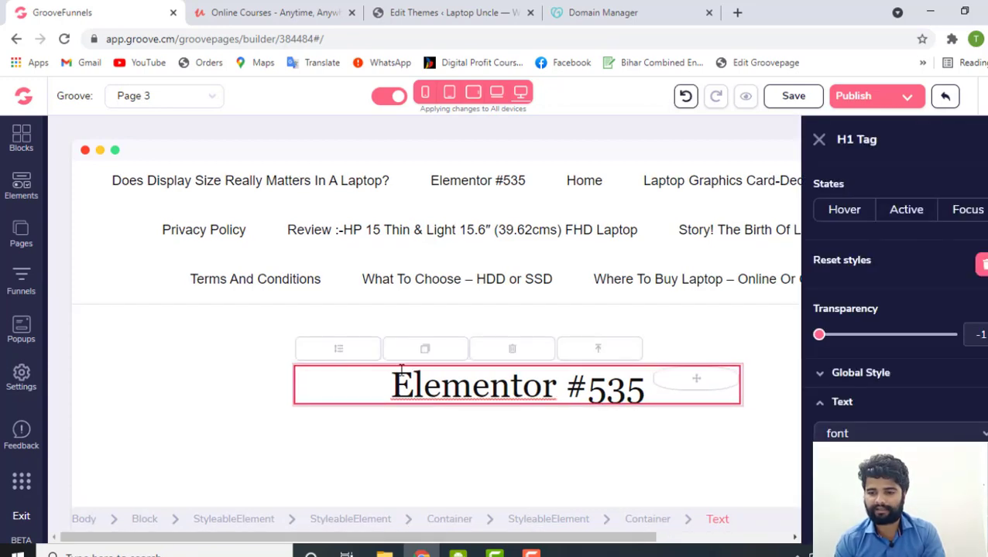
scroll(860, 376, "down", 2)
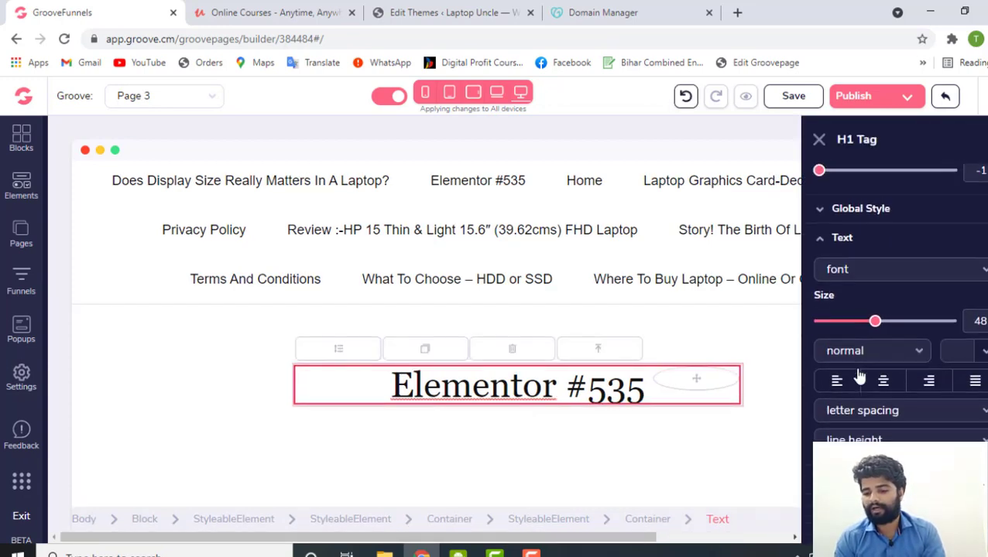
scroll(859, 376, "down", 3)
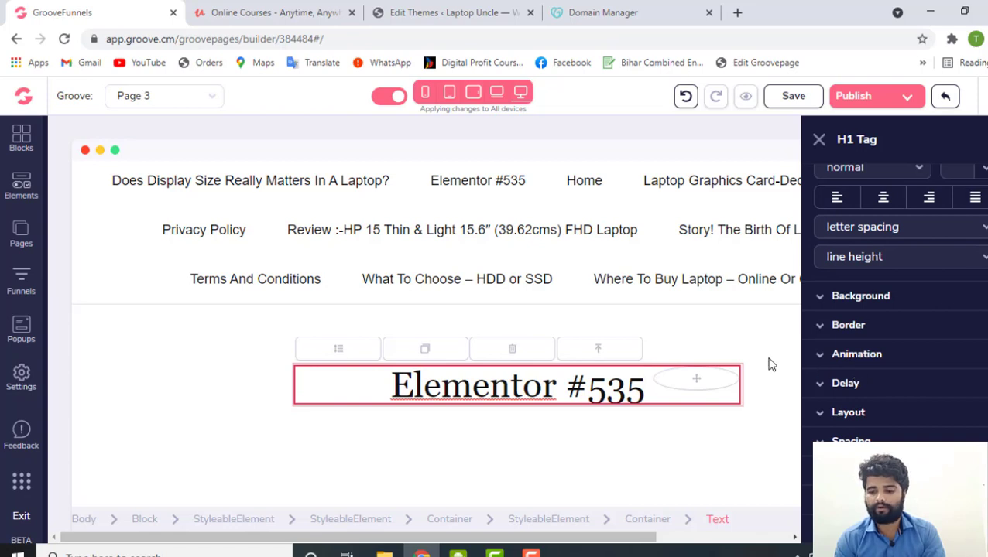
scroll(578, 430, "down", 3)
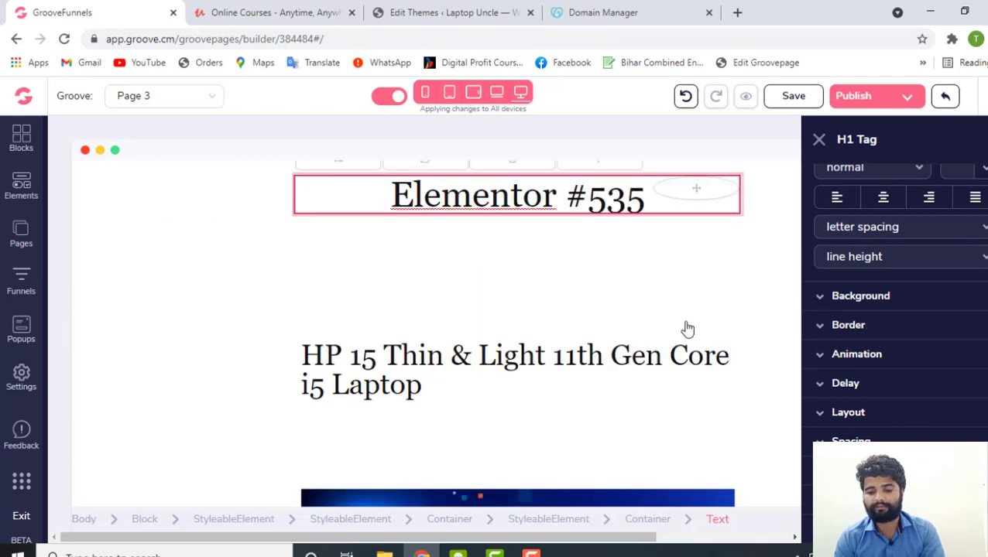
scroll(574, 350, "down", 2)
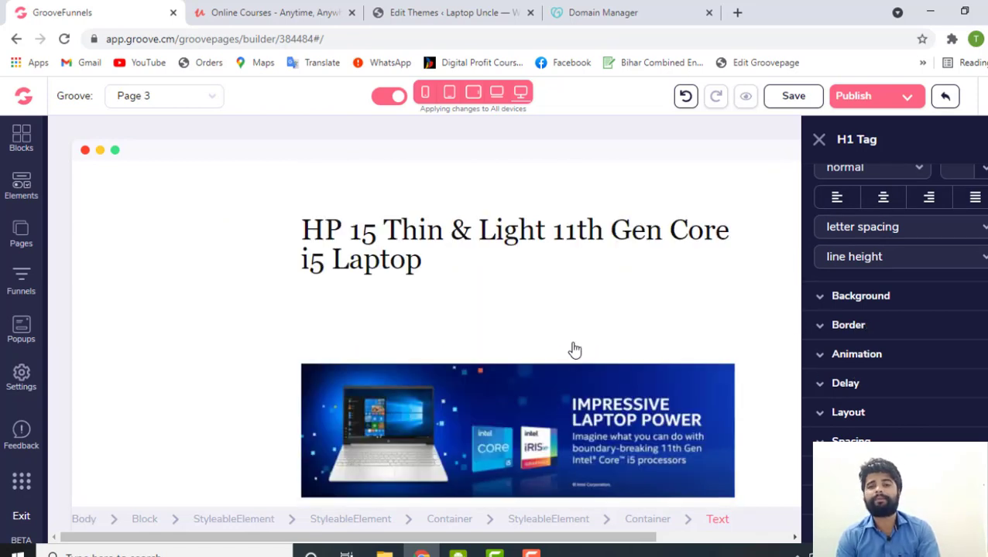
scroll(575, 350, "down", 1)
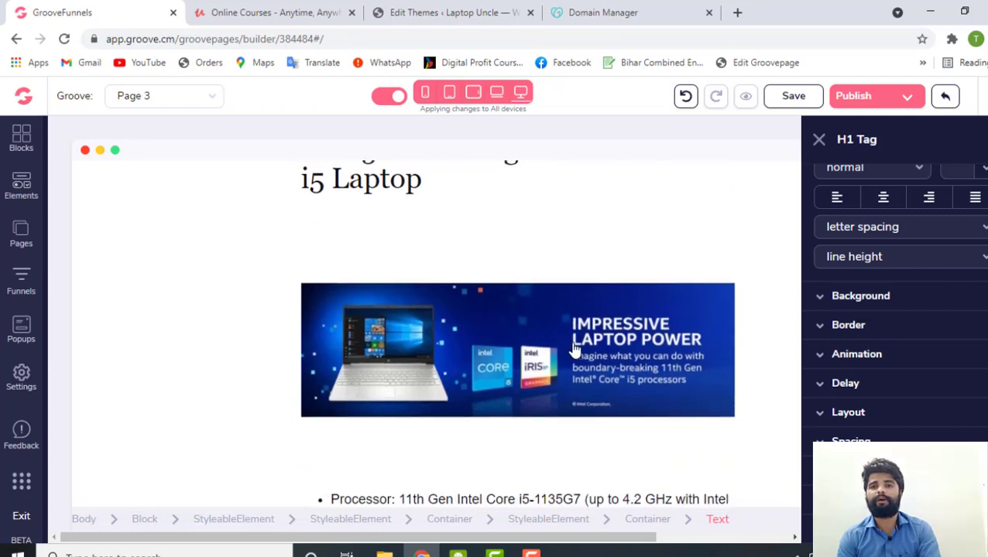
Start adding a new page with the URL Importer and enter digifast.org as the address.
left_click(13, 240)
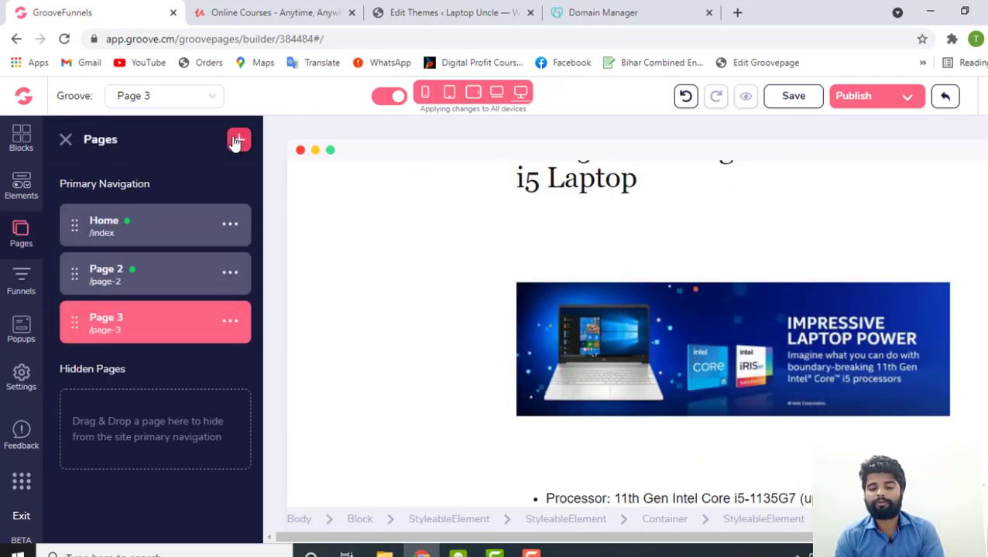
left_click(238, 140)
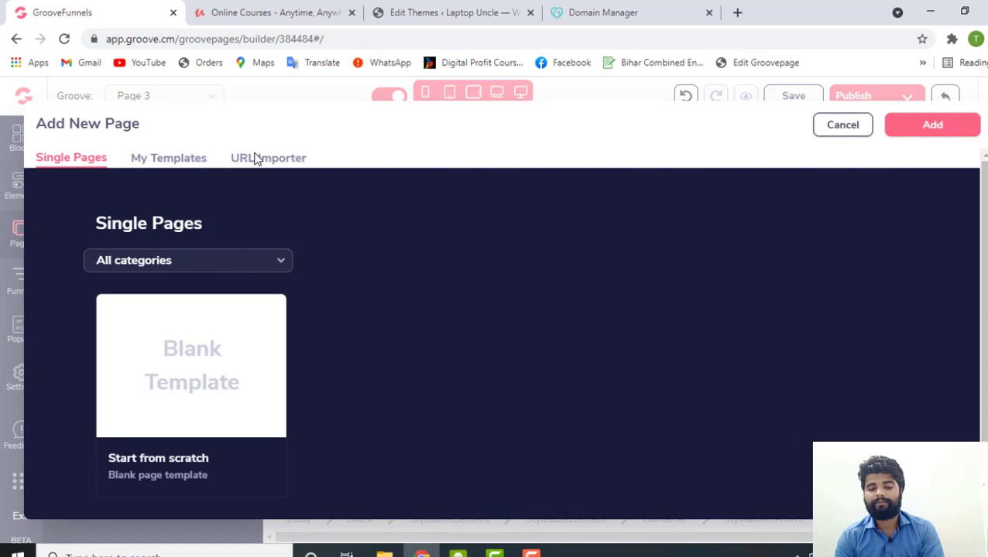
left_click(256, 158)
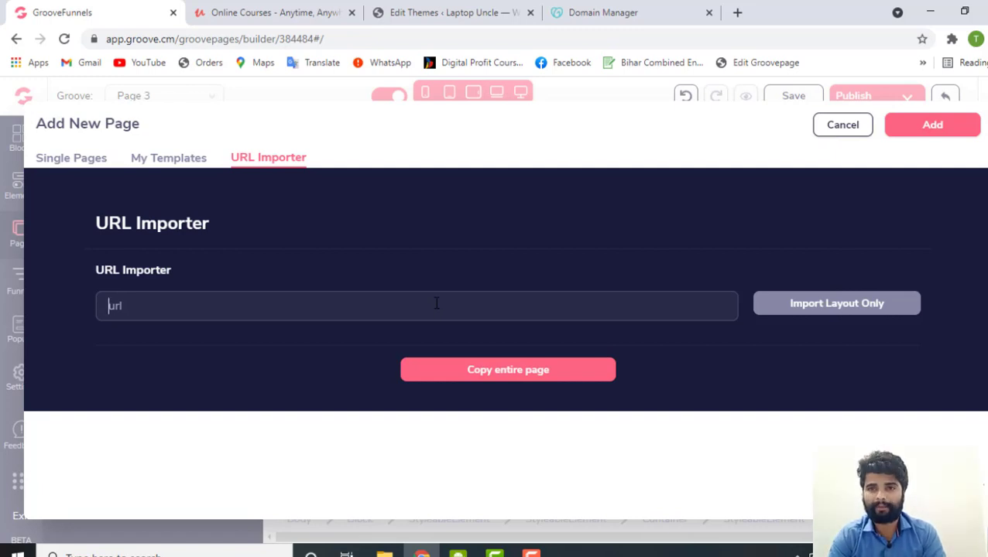
type("di")
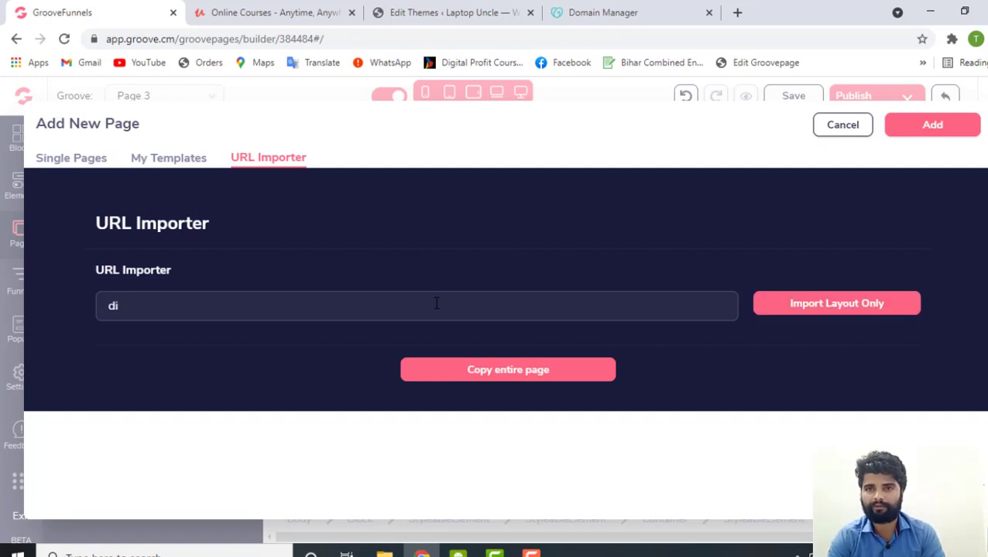
type("gifast.org")
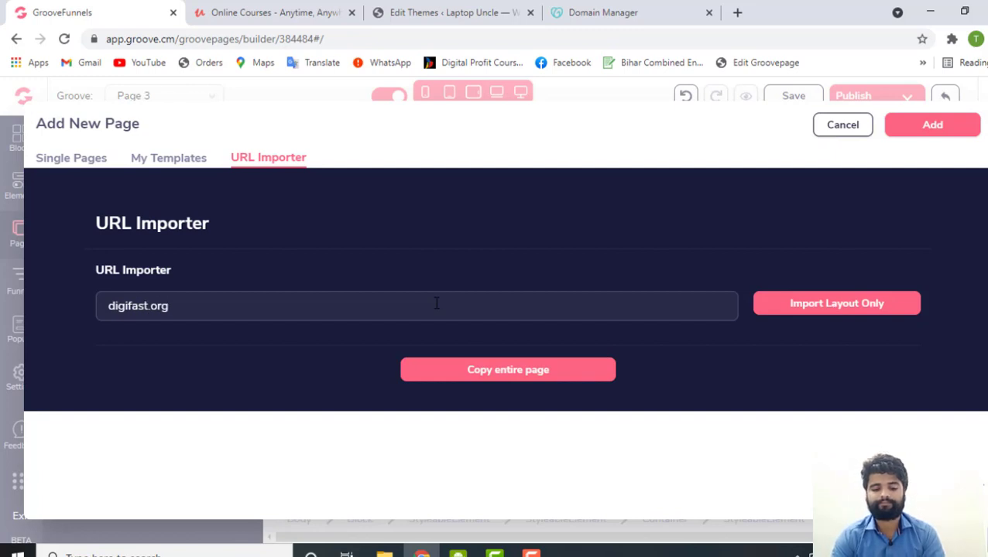
left_click(108, 306)
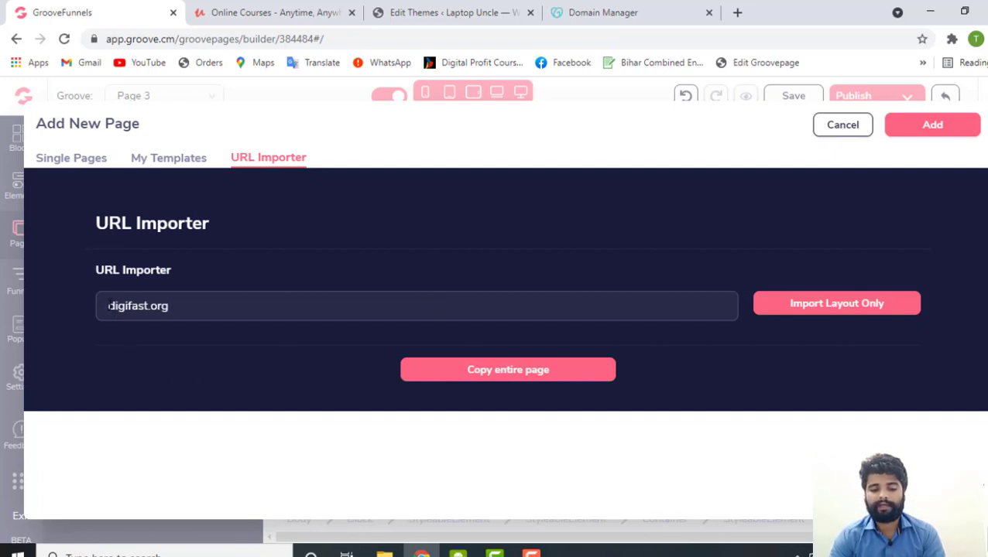
type("htpp")
key("BackSpace")
key("BackSpace")
type("tps:/")
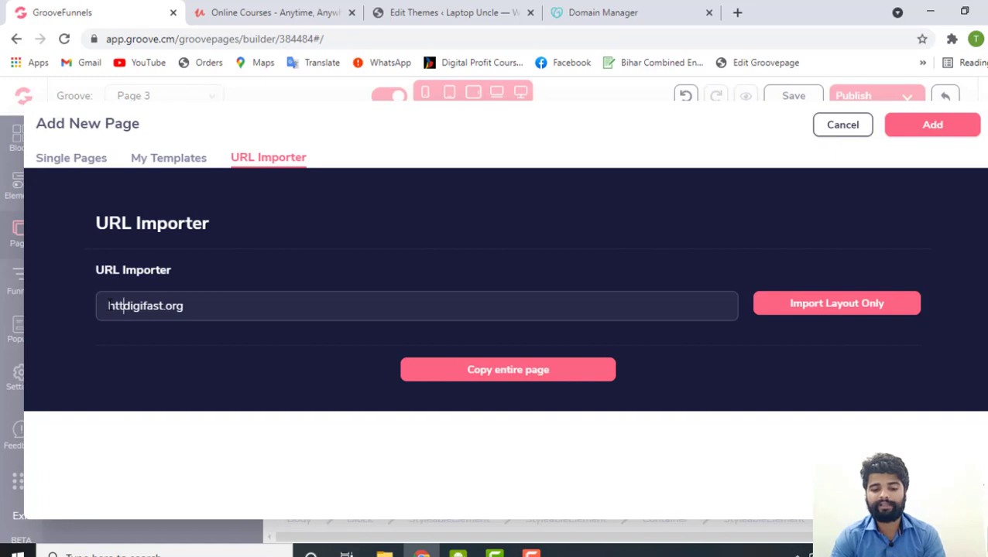
type("/")
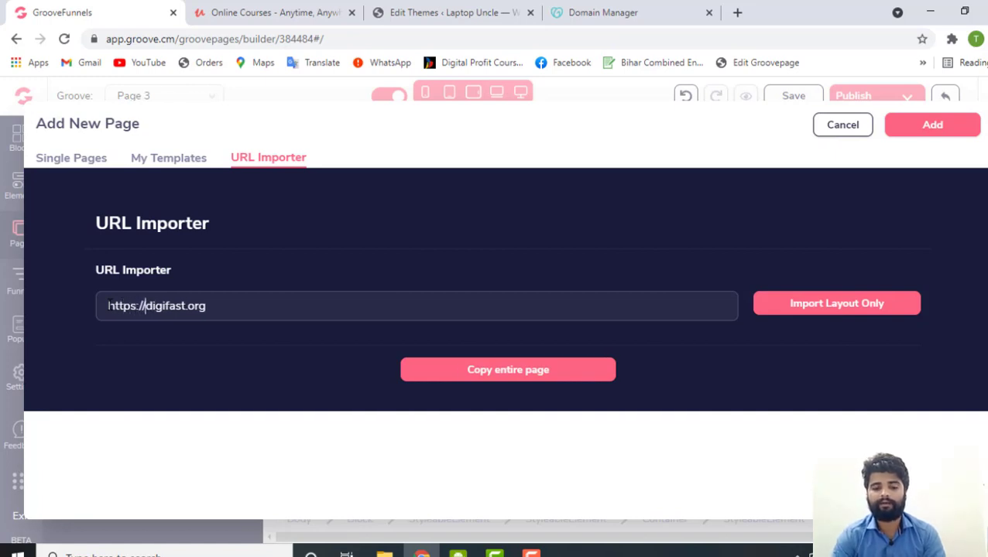
left_click(226, 307)
type("/")
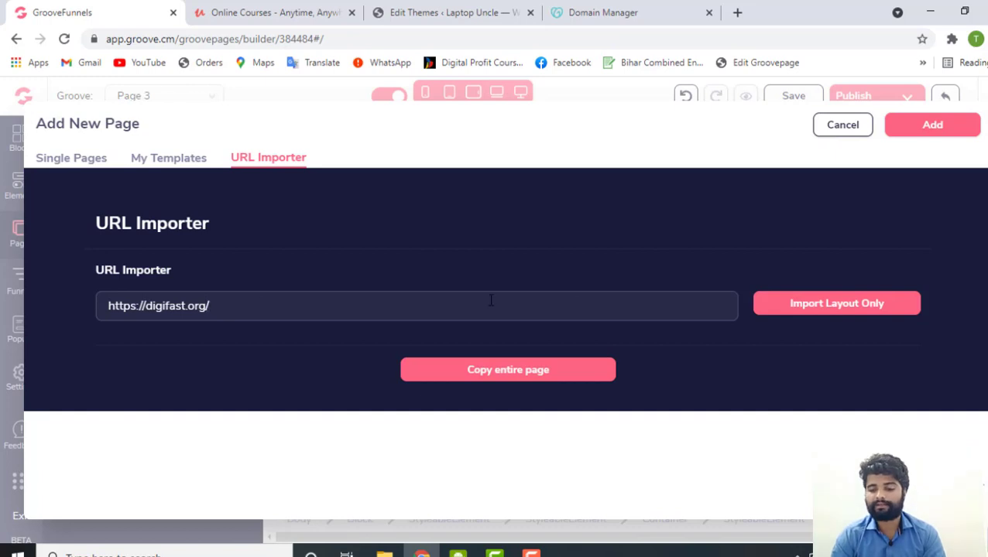
left_click(844, 307)
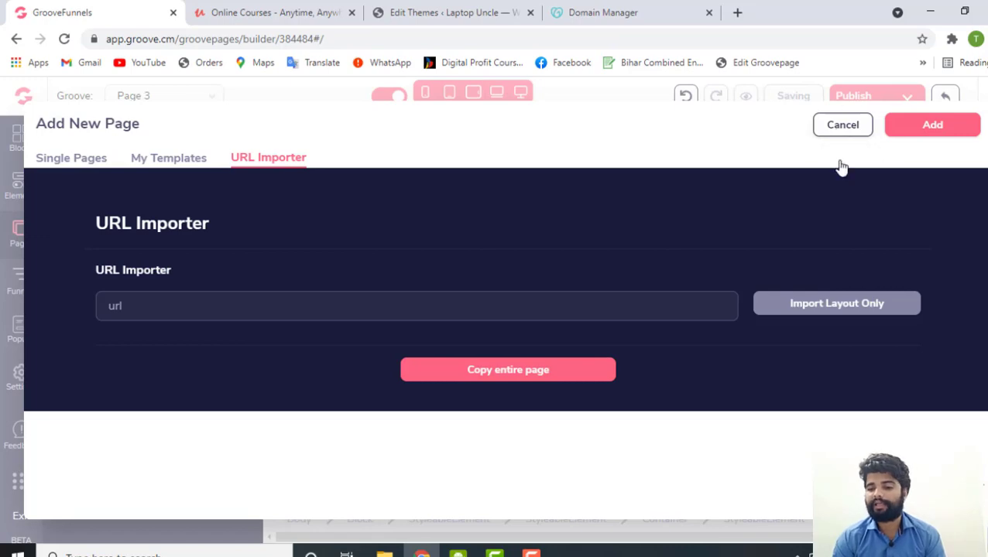
left_click(843, 125)
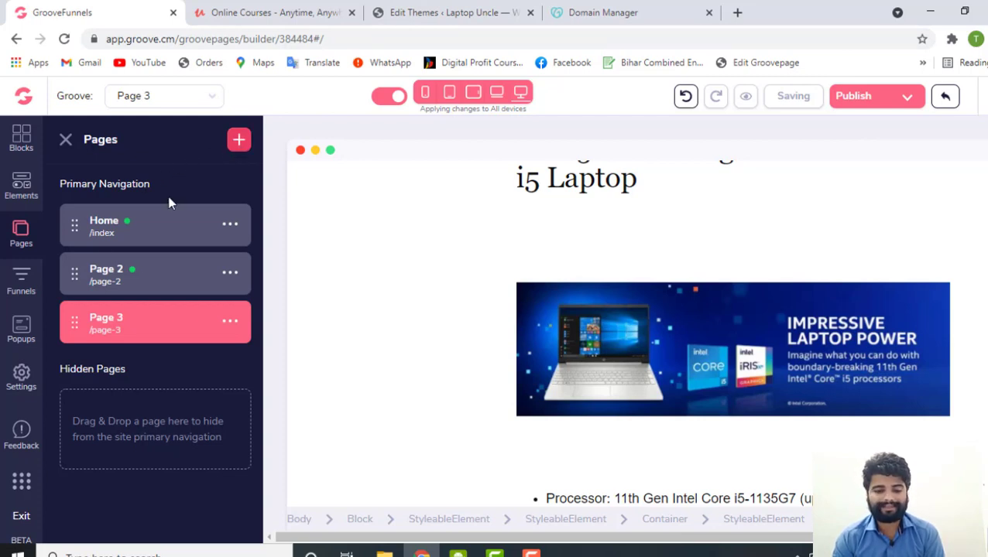
Insert the gp-ownership-proof meta tag with its ownership token into the site settings' head code include and save it.
left_click(19, 377)
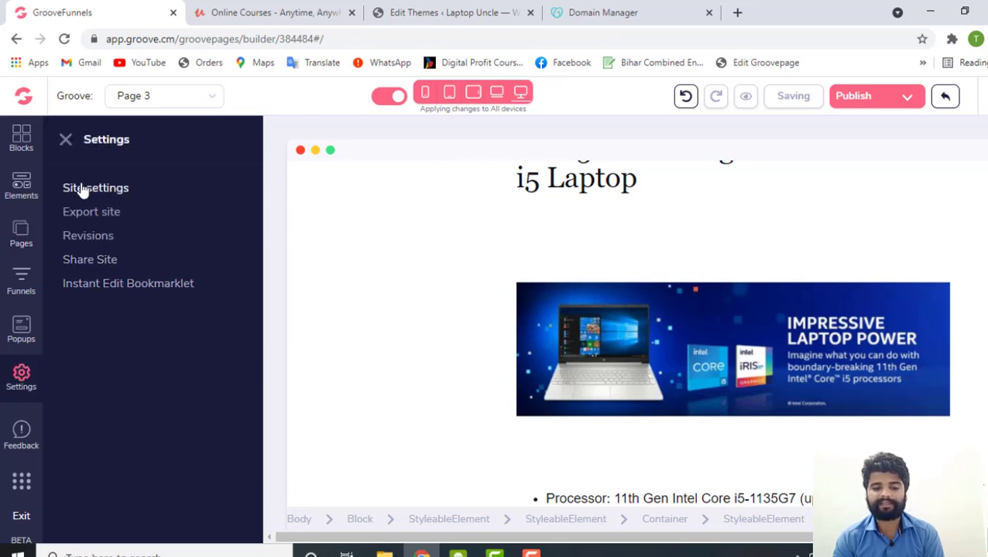
left_click(82, 188)
scroll(141, 359, "down", 2)
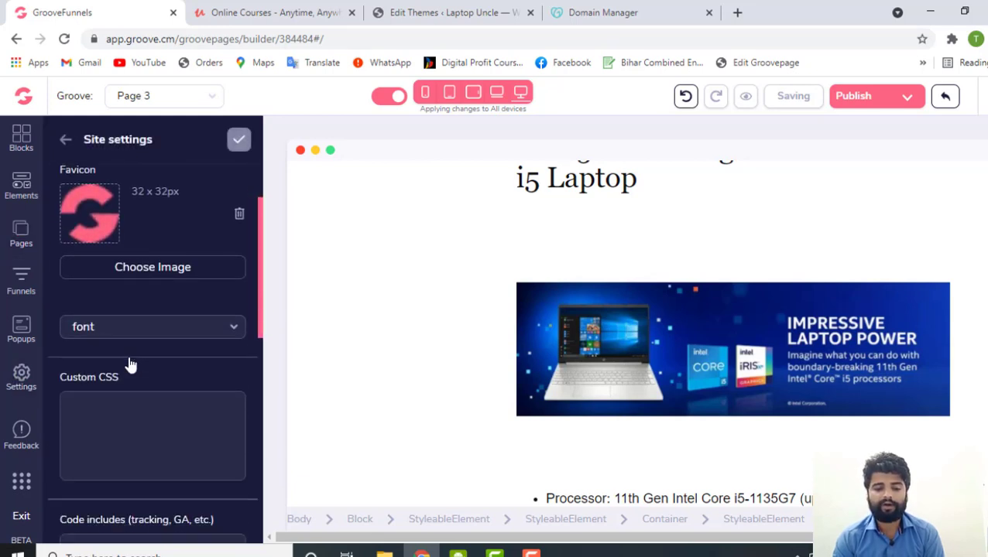
scroll(130, 364, "down", 5)
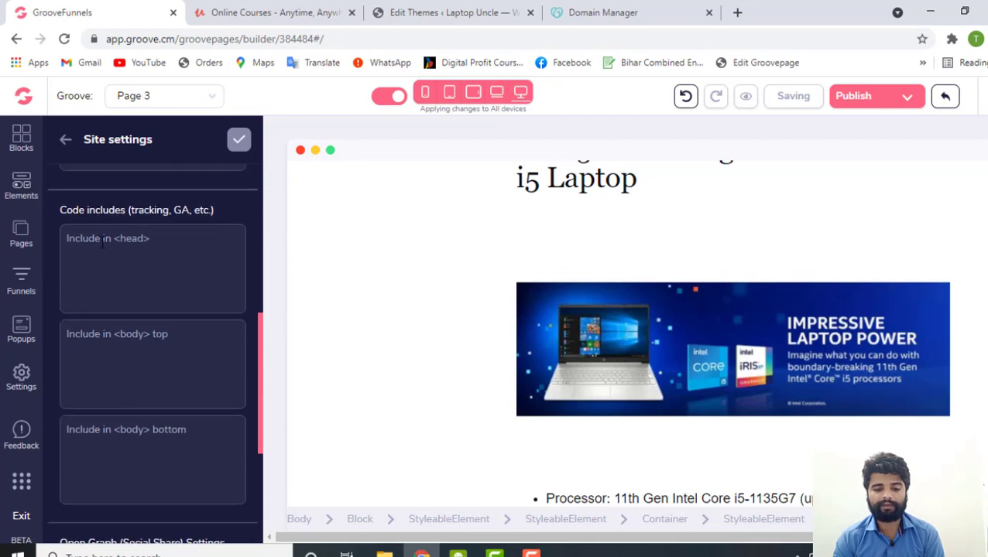
left_click(128, 244)
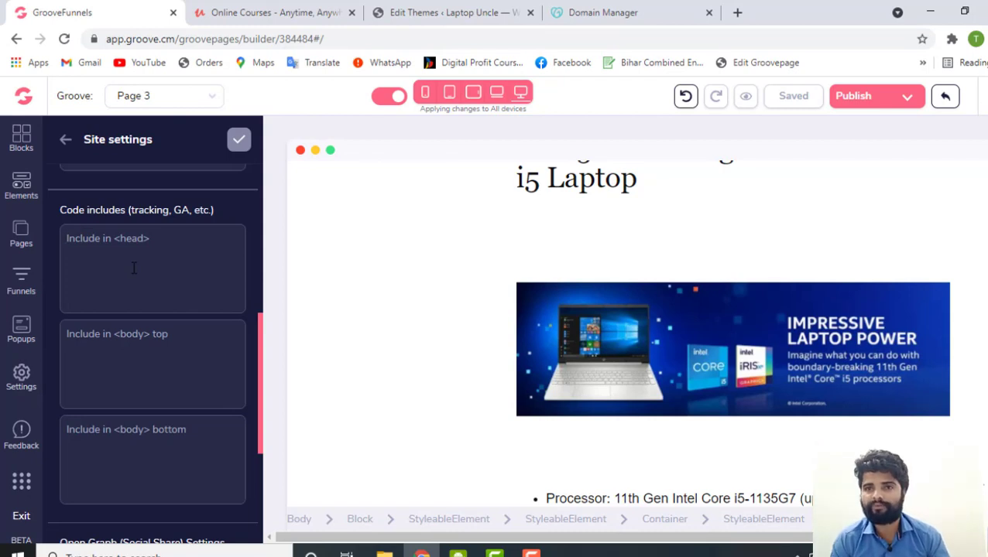
type("<meta name=\"gp-ownership-proof\" content=\"5fa631fa927394006f4fad34\">")
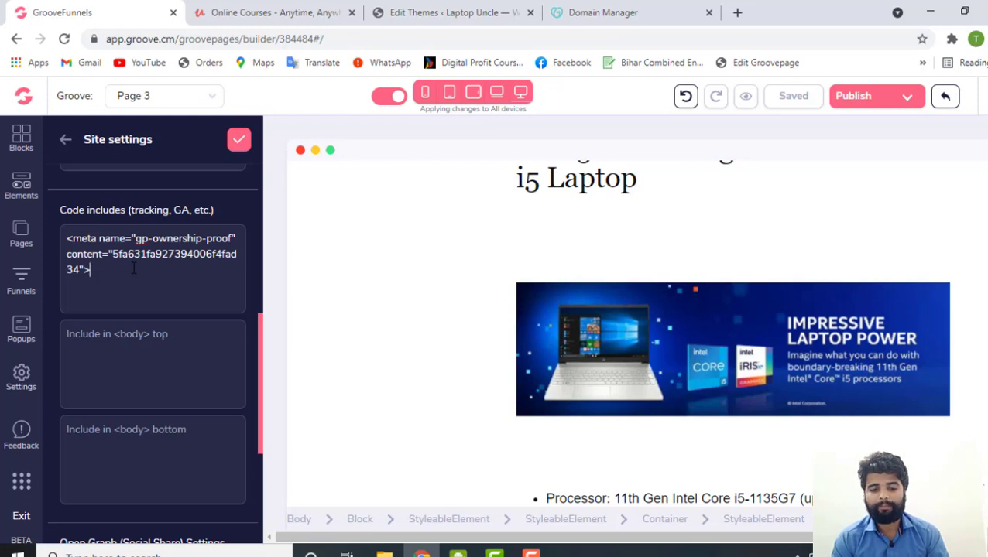
left_click(238, 140)
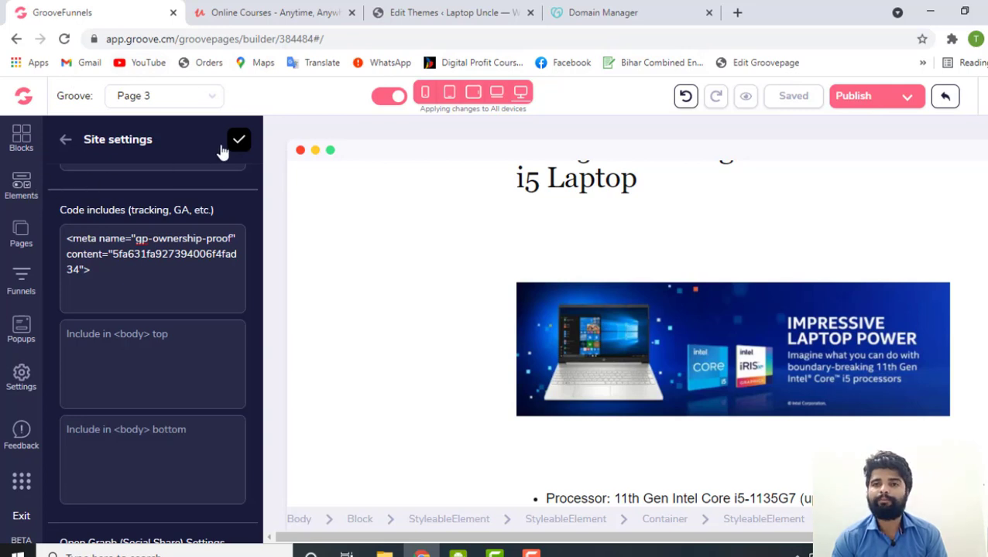
scroll(194, 217, "up", 3)
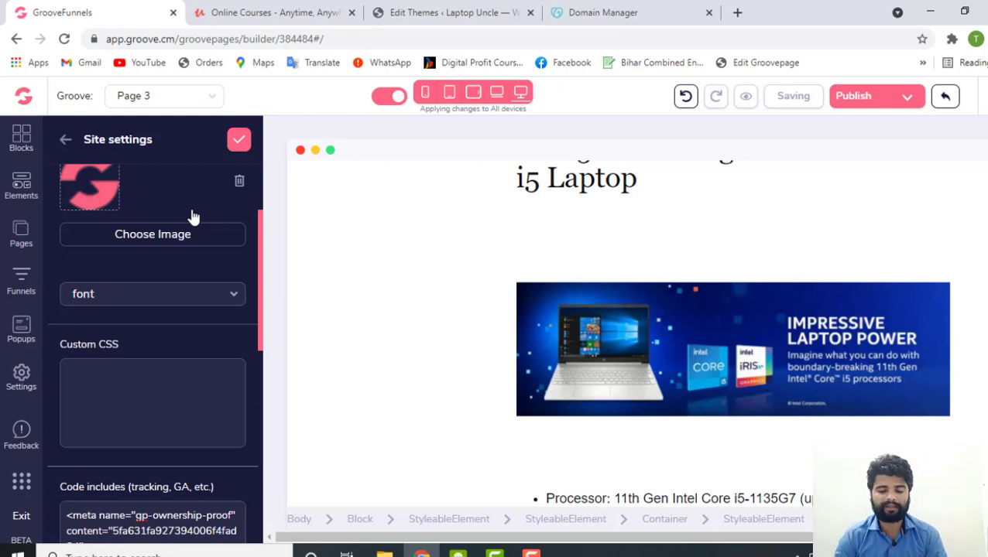
Open the Instant Edit Bookmarklet guide from the site settings and read its introduction, download step and bookmarks bar instructions.
left_click(25, 378)
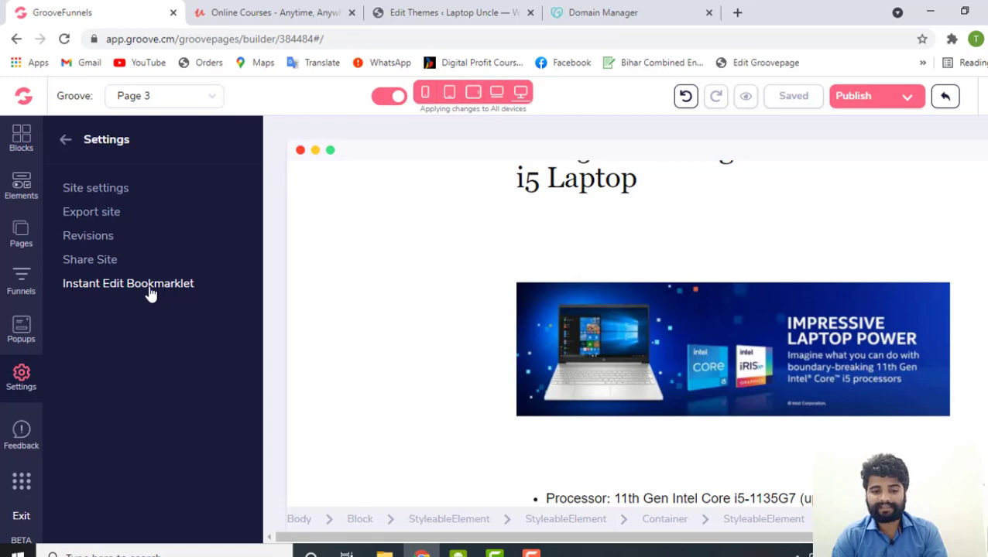
left_click(151, 292)
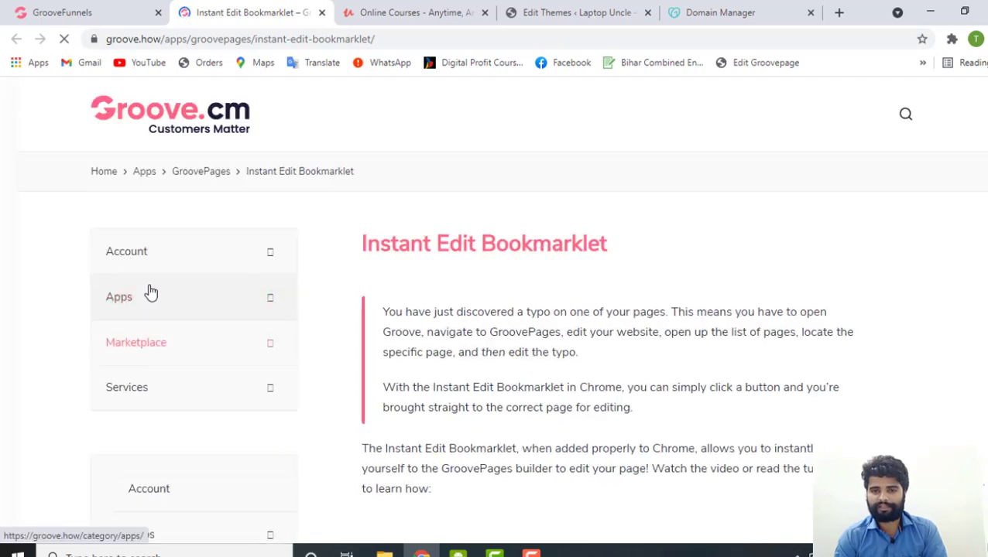
left_click(178, 295)
scroll(455, 338, "down", 2)
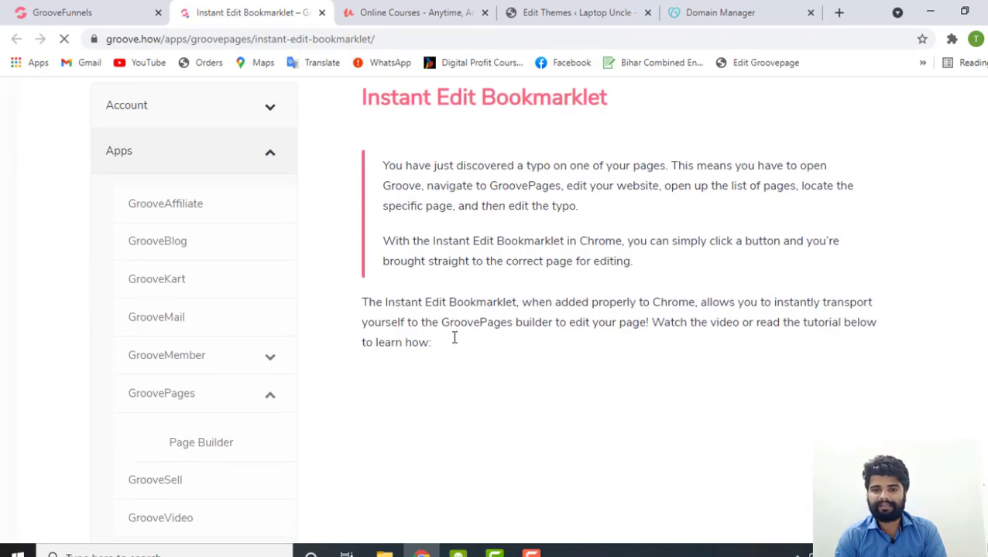
scroll(455, 337, "down", 2)
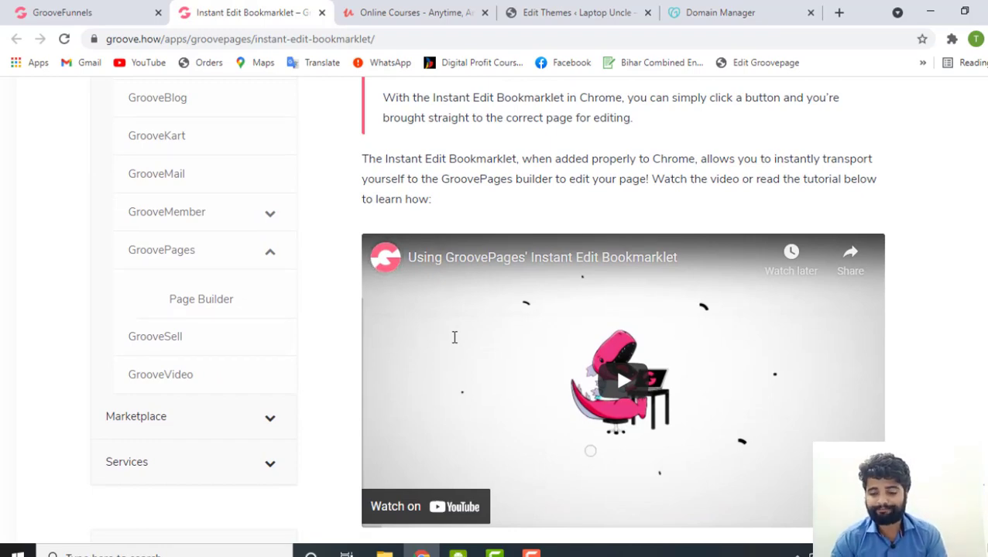
scroll(504, 302, "down", 2)
scroll(553, 227, "down", 4)
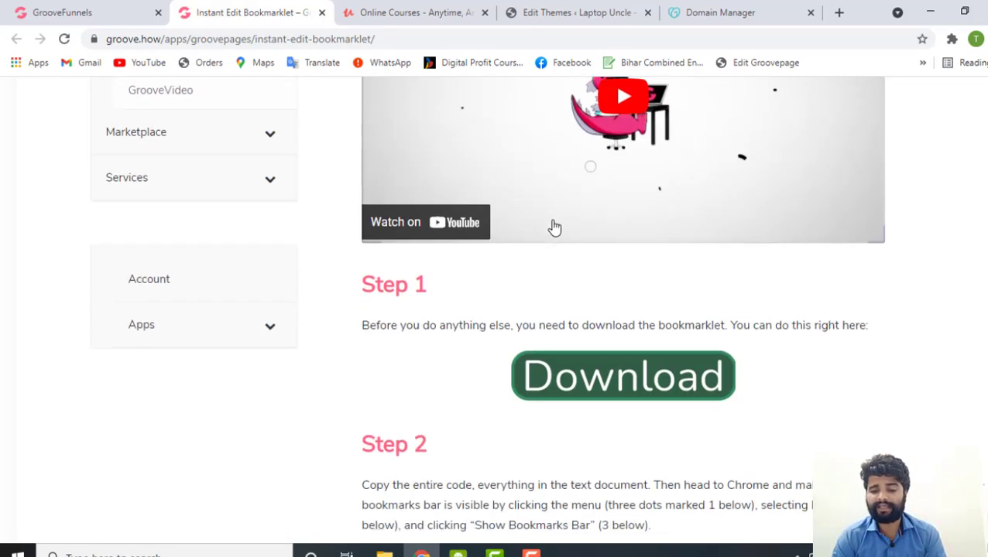
scroll(554, 226, "up", 2)
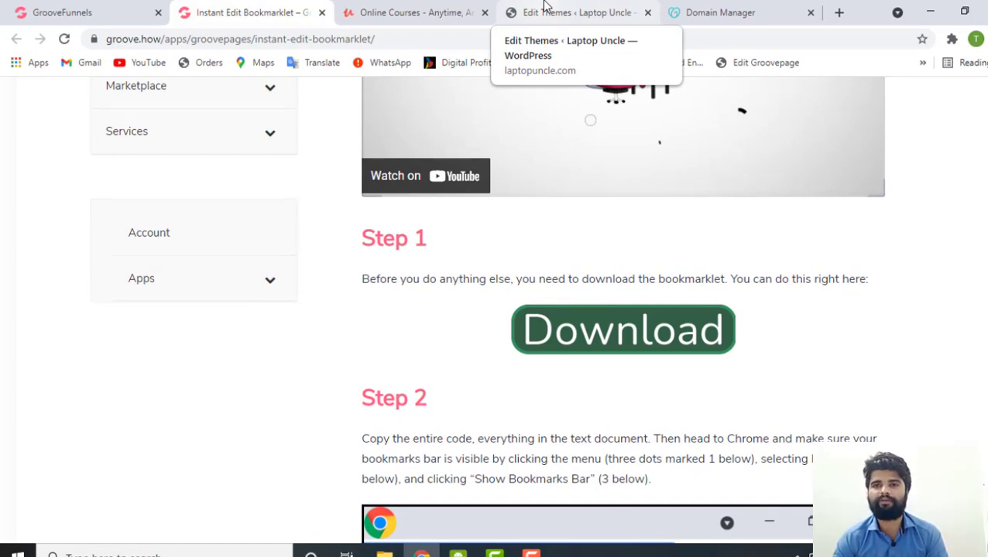
Delete the Edit Groovepage bookmark from the browser's bookmarks bar and return to the GrooveFunnels page builder.
right_click(746, 66)
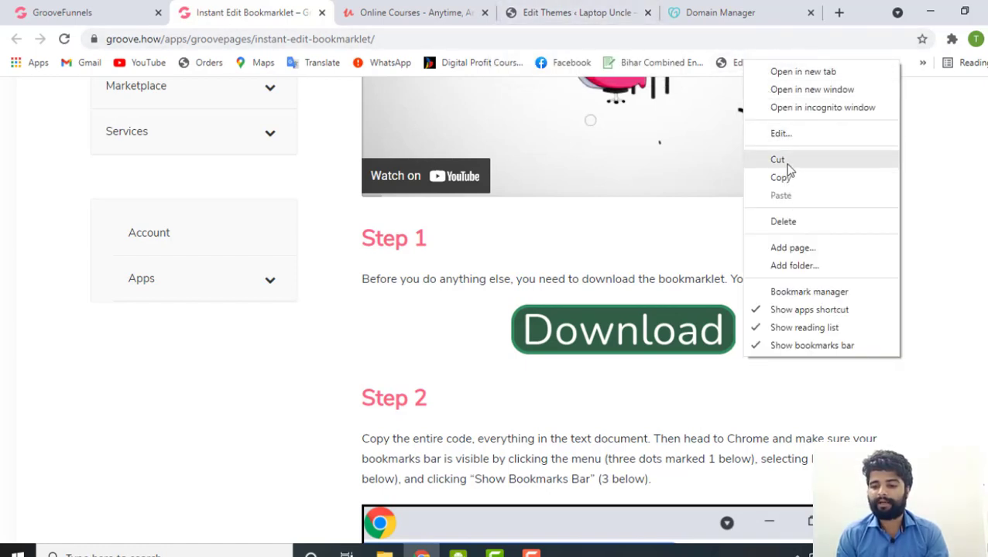
left_click(948, 152)
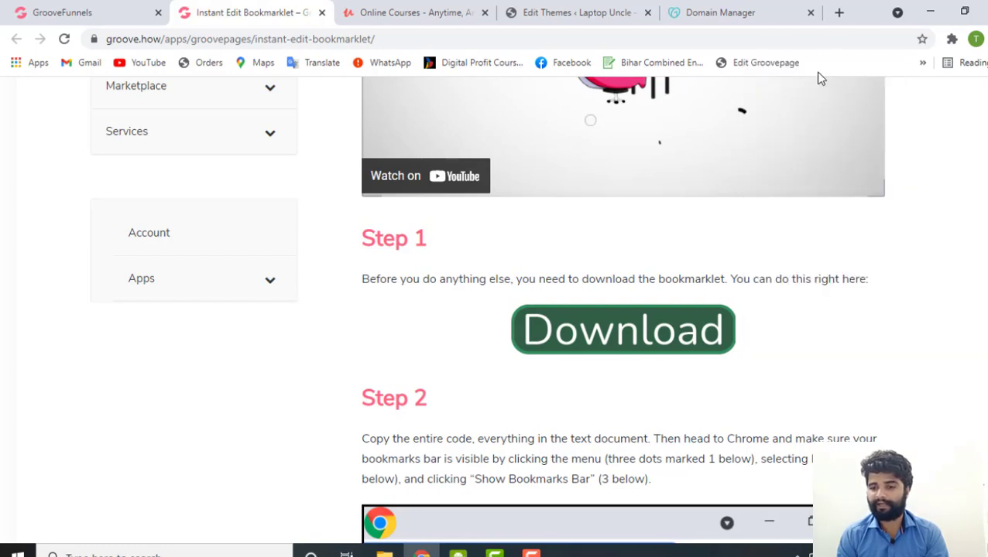
right_click(768, 70)
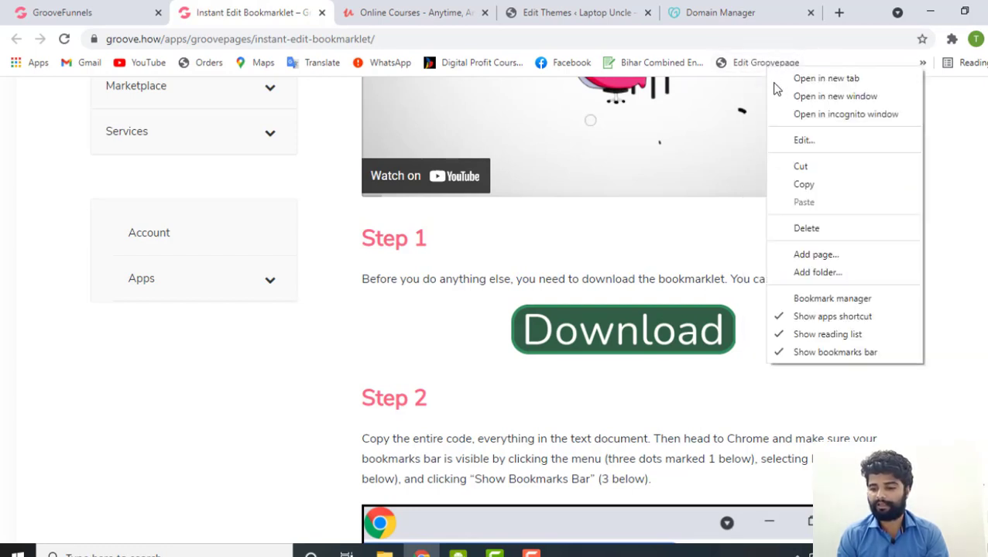
left_click(806, 232)
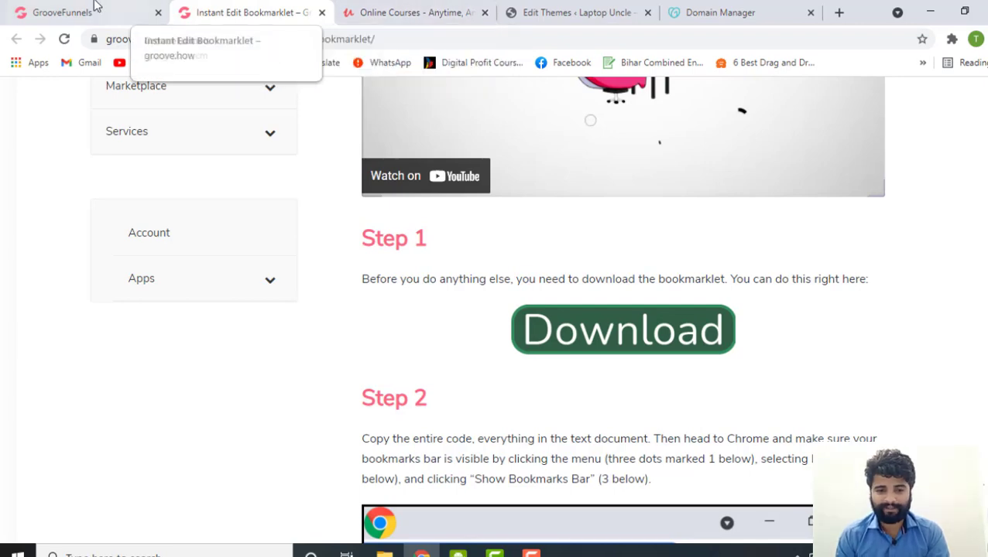
left_click(63, 9)
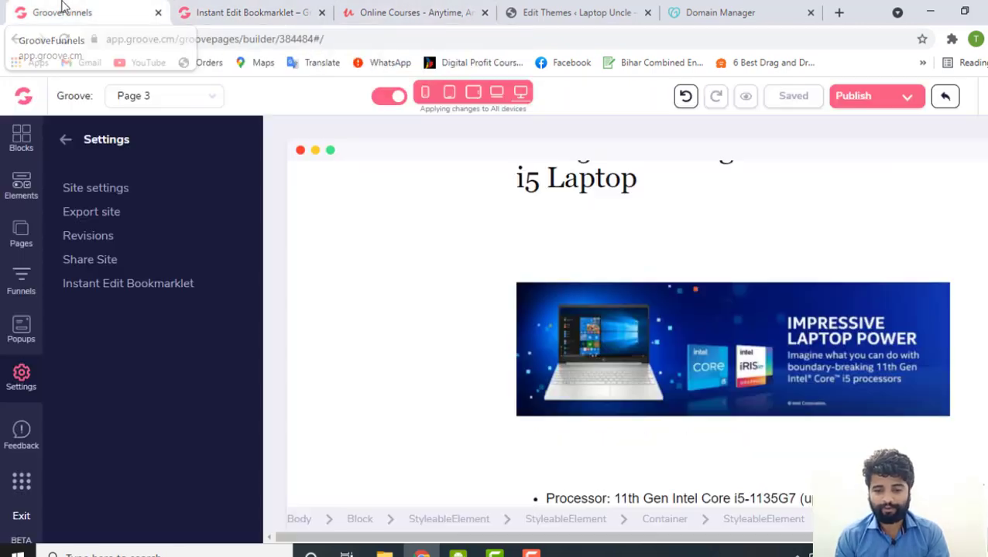
Read through the Instant Edit Bookmarklet guide, from its introduction to Step 4 on renaming the bookmark and pasting the code.
left_click(275, 9)
scroll(495, 466, "down", 4)
scroll(495, 466, "up", 3)
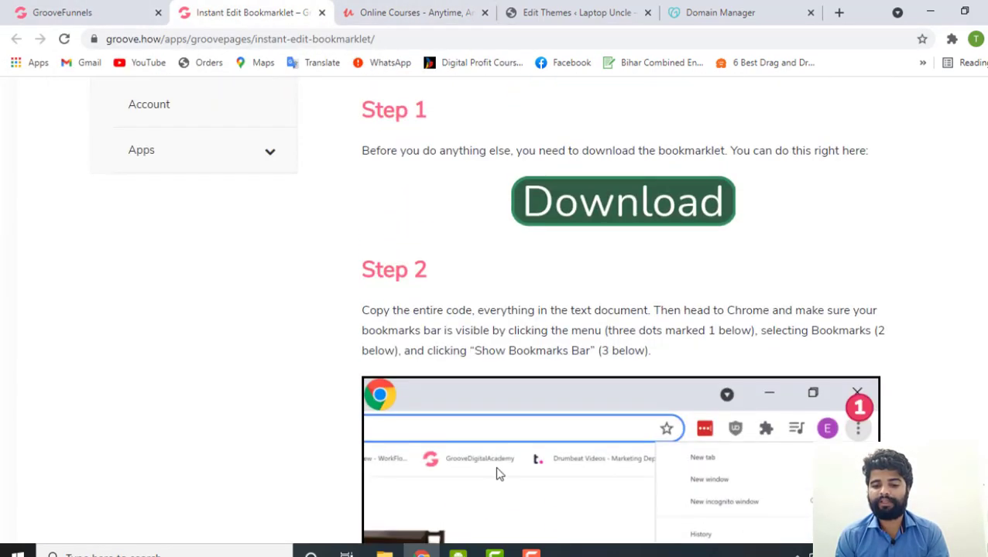
scroll(487, 459, "down", 15)
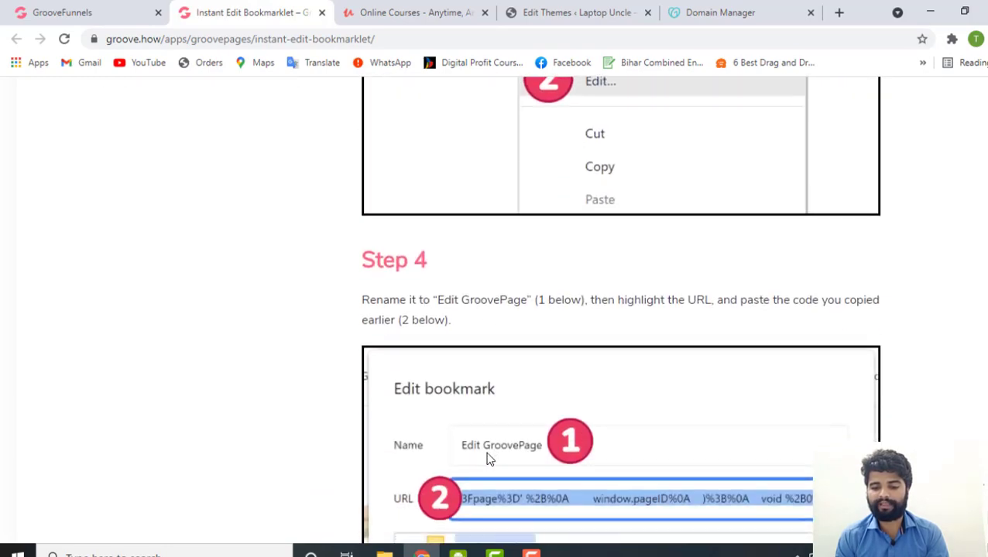
scroll(487, 460, "down", 3)
scroll(487, 459, "up", 20)
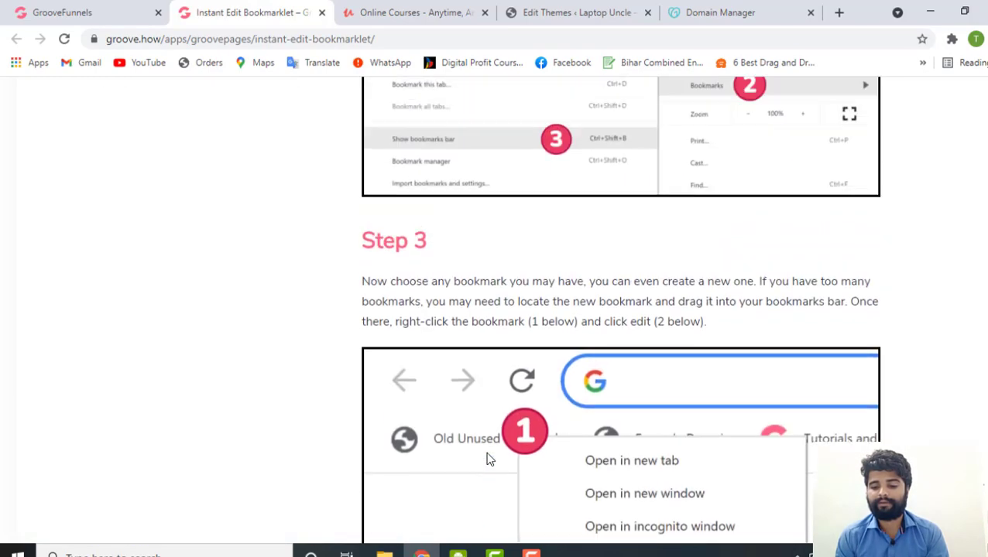
scroll(488, 459, "up", 6)
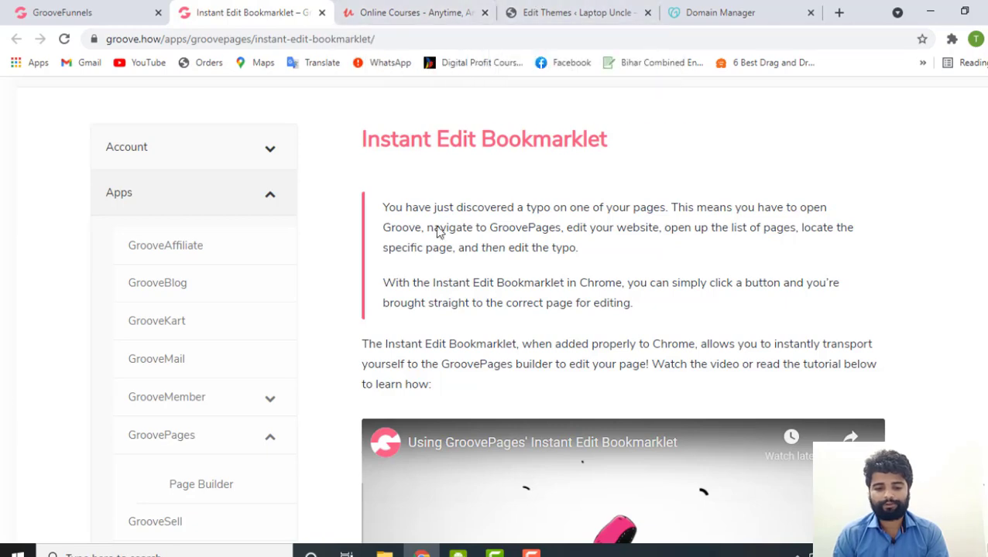
scroll(426, 231, "down", 3)
scroll(426, 232, "up", 3)
scroll(426, 234, "down", 10)
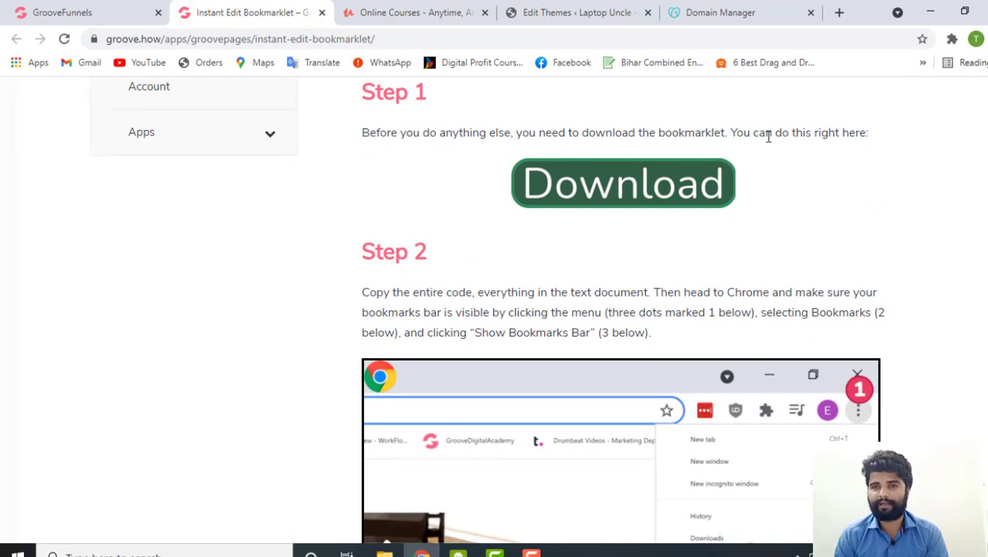
Open the bookmarklet text file from the guide's Step 1, copy its entire code and return to Step 2 of the guide.
left_click(623, 191)
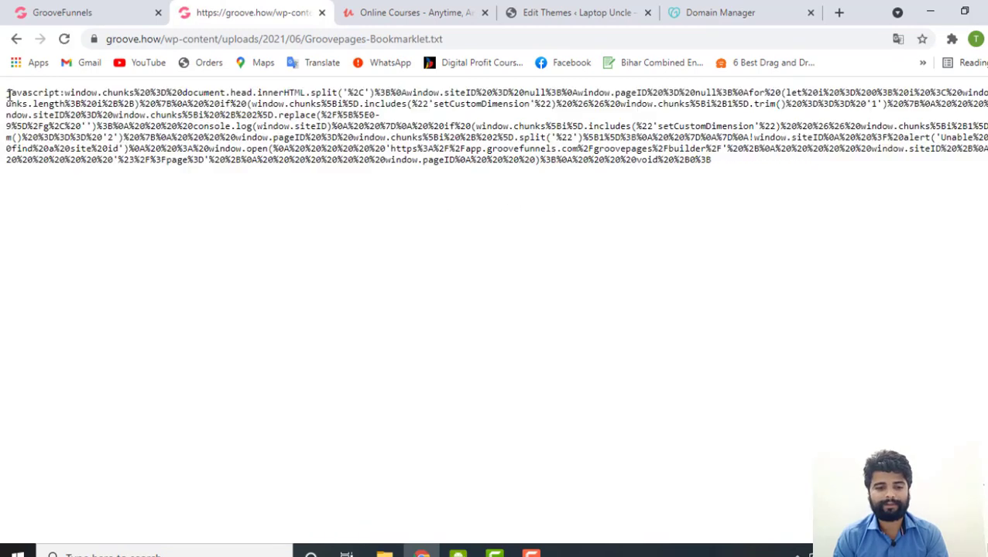
left_click_drag(6, 93, 720, 180)
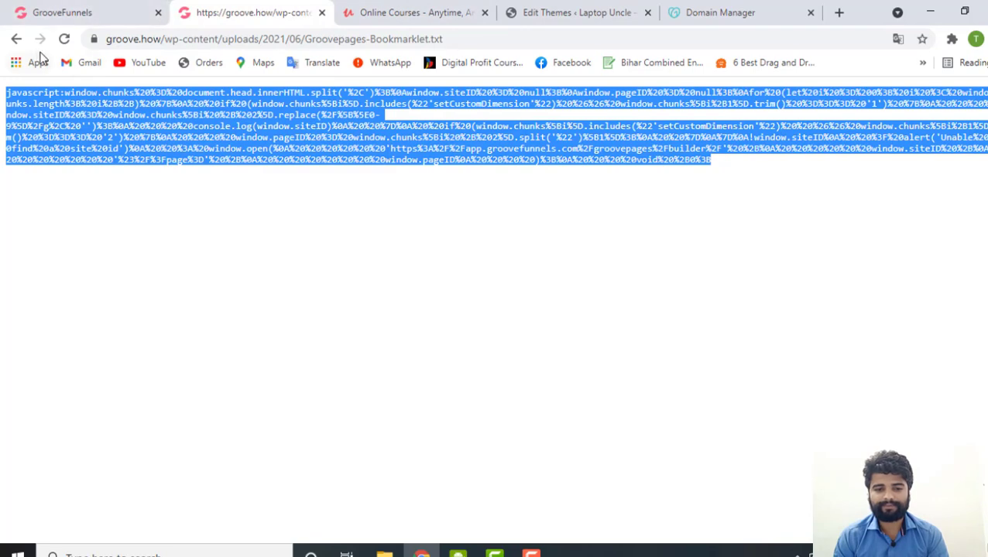
left_click(17, 40)
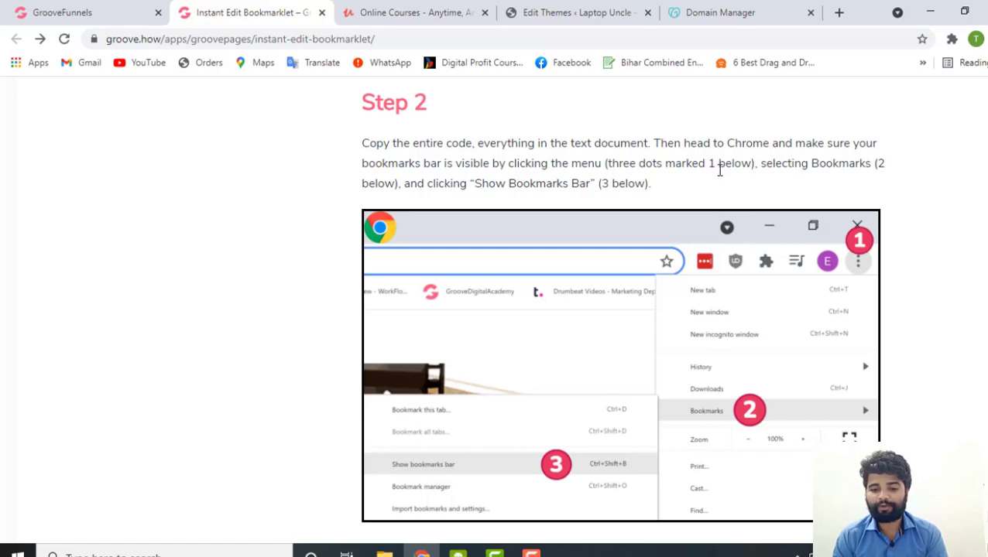
scroll(590, 170, "down", 1)
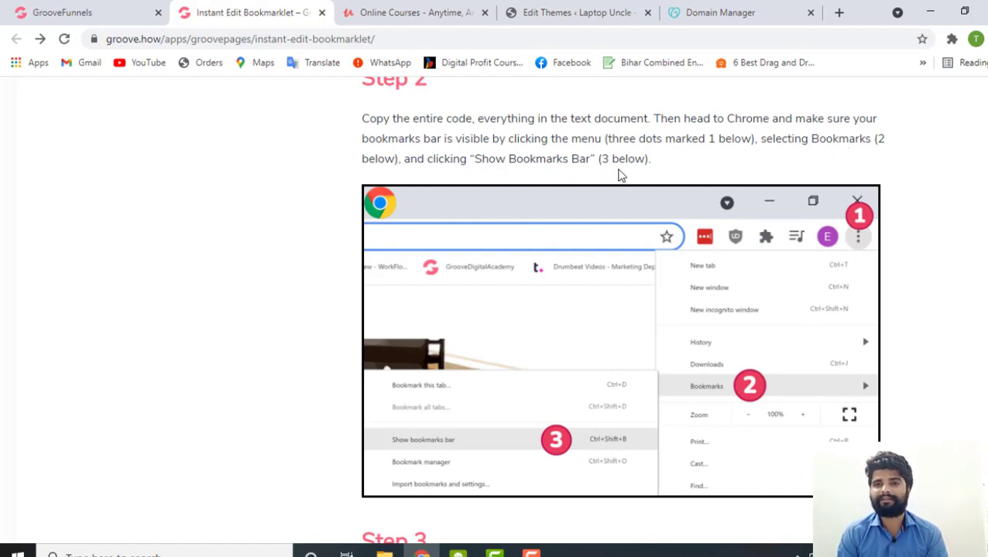
scroll(547, 305, "up", 2)
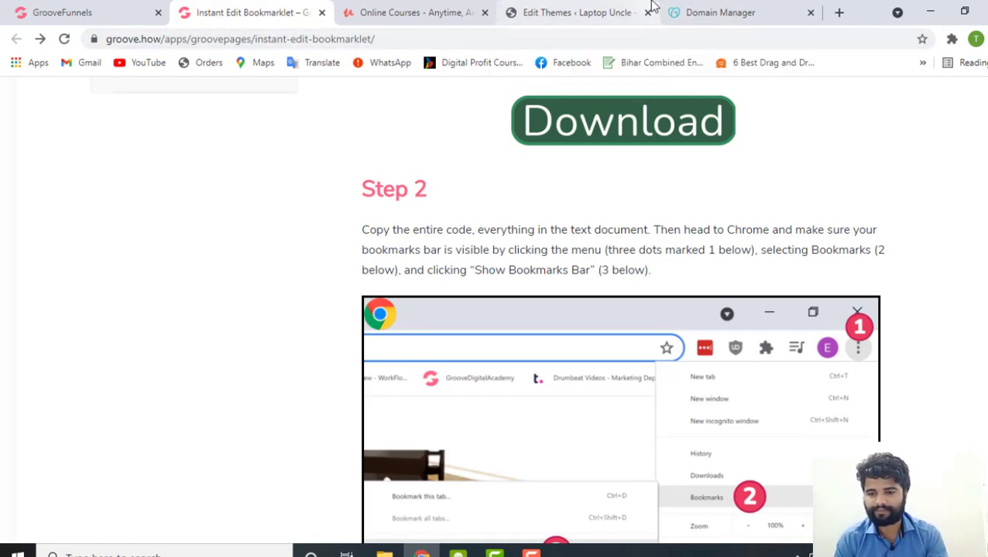
On the Domain Manager page, check in the browser's bookmark options whether the bookmarks bar is set to show.
left_click(728, 10)
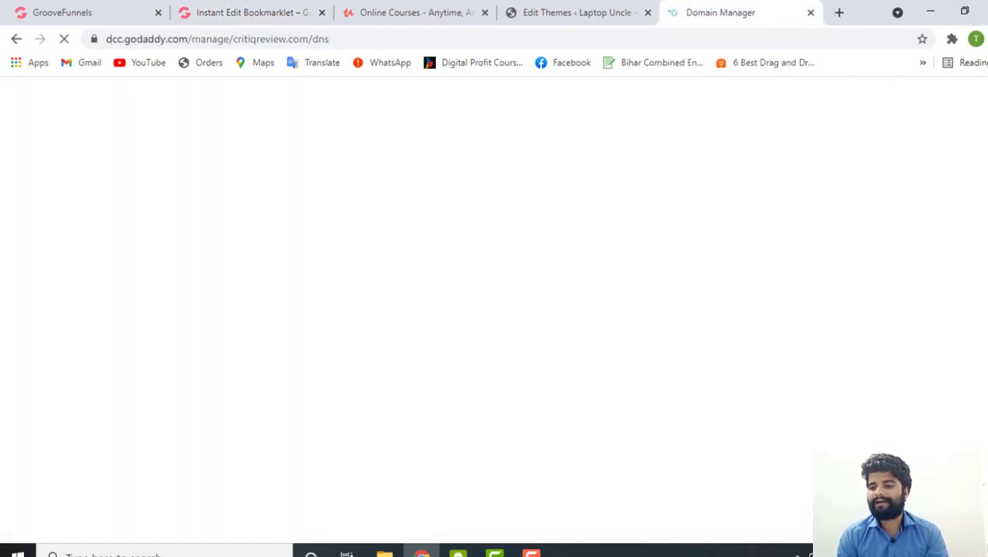
left_click(987, 39)
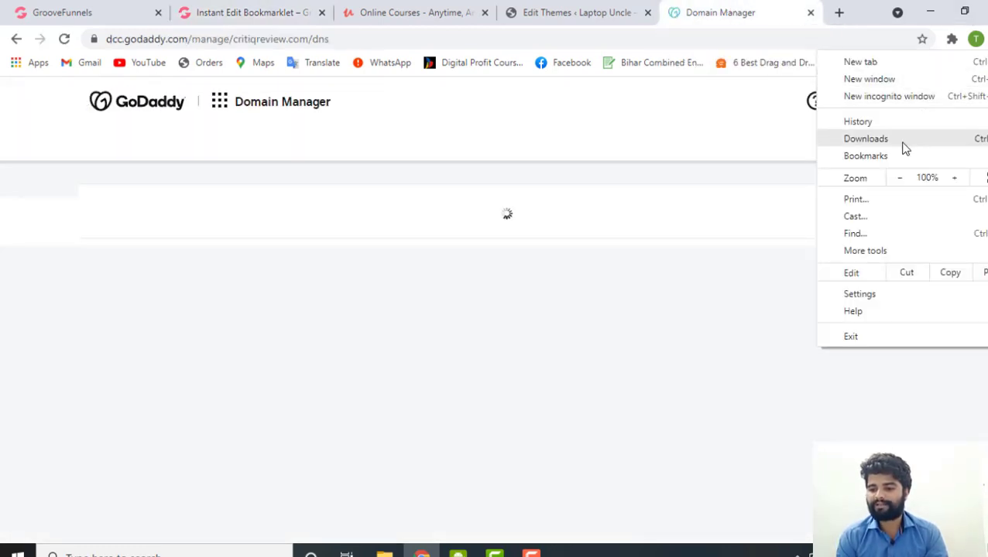
mouse_move(901, 152)
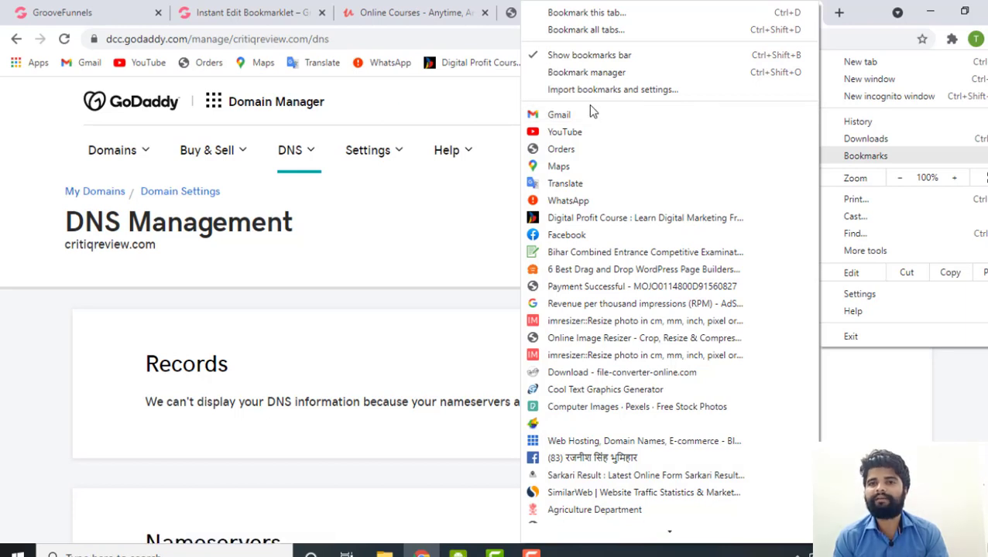
left_click(490, 127)
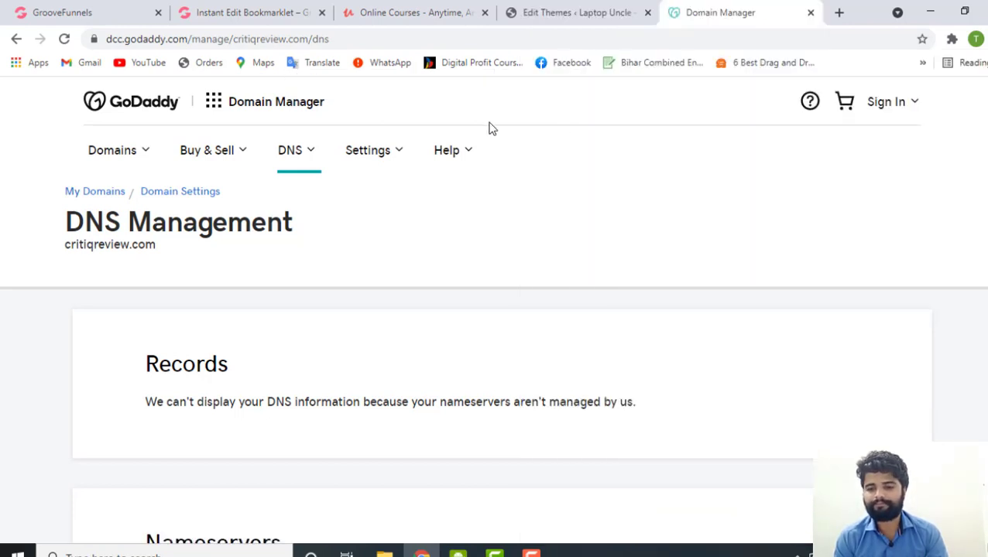
Read Step 3 of the bookmarklet guide and view the editing options of the "6 Best Drag and Drop" bookmark.
left_click(263, 9)
scroll(470, 329, "down", 1)
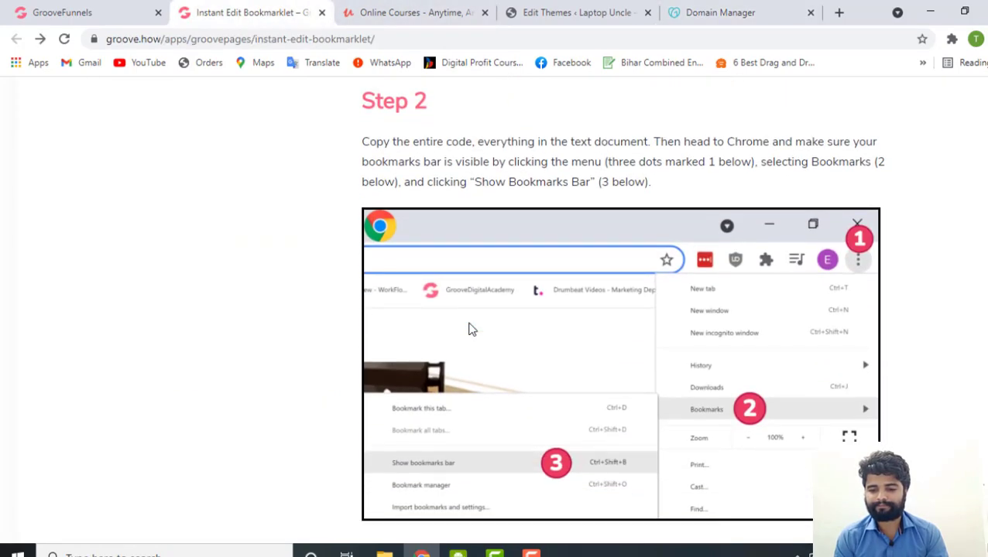
scroll(470, 329, "down", 6)
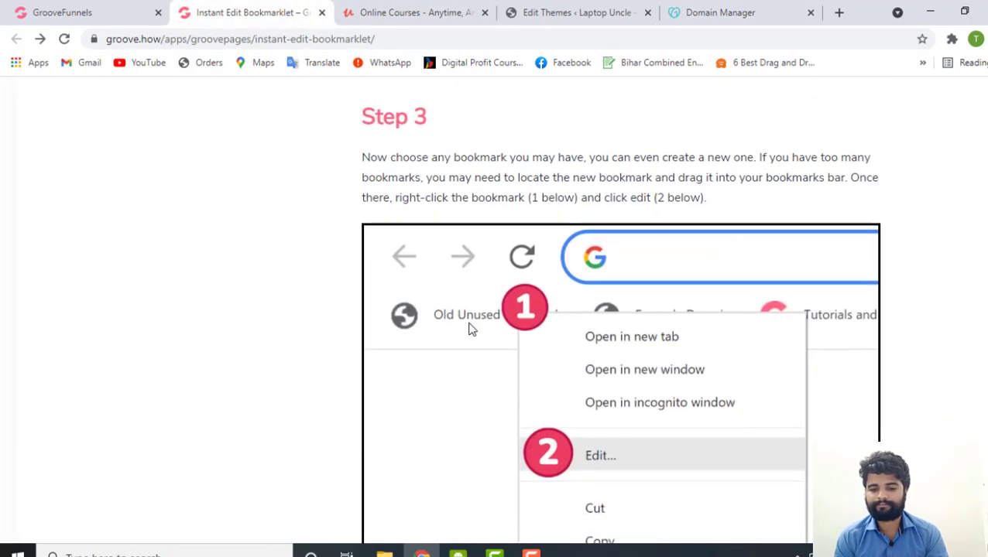
scroll(470, 329, "down", 1)
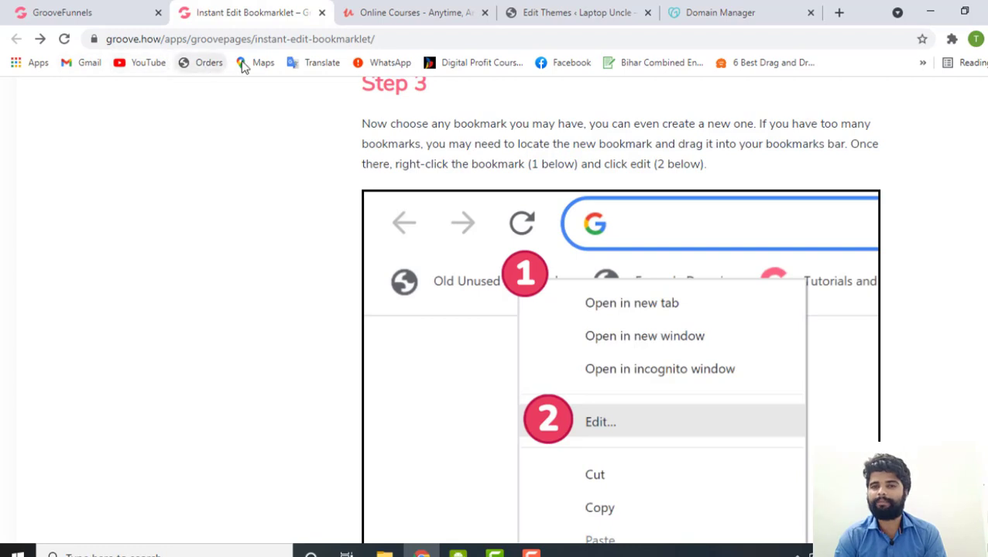
right_click(739, 70)
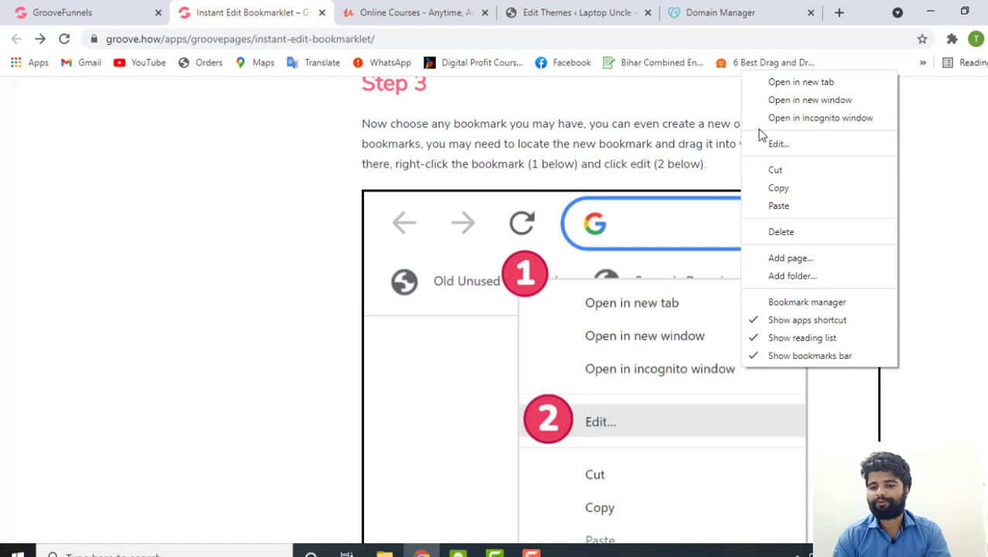
Load example.com in place of the GoDaddy page and bookmark it as Example Domain in the Bookmarks bar folder.
left_click(743, 9)
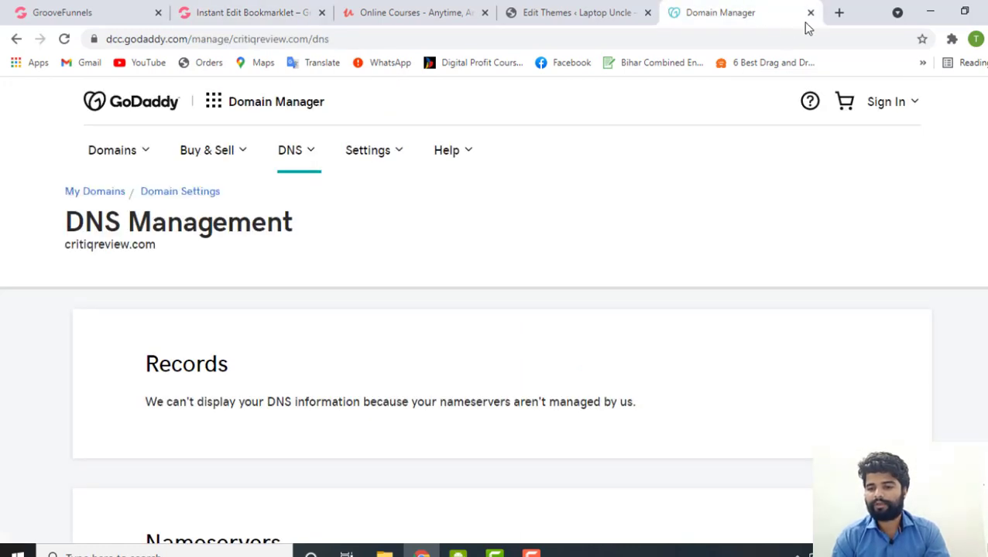
left_click(586, 42)
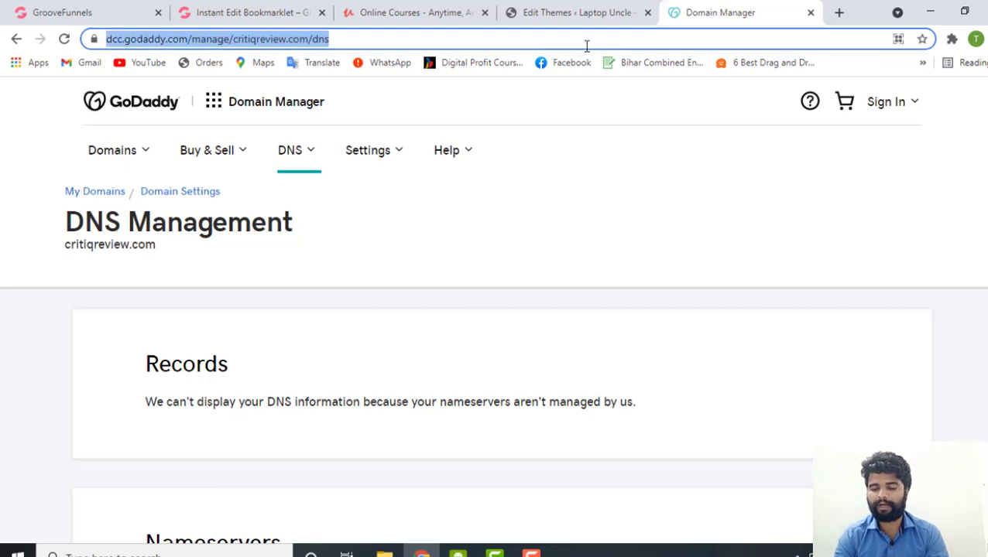
key("BackSpace")
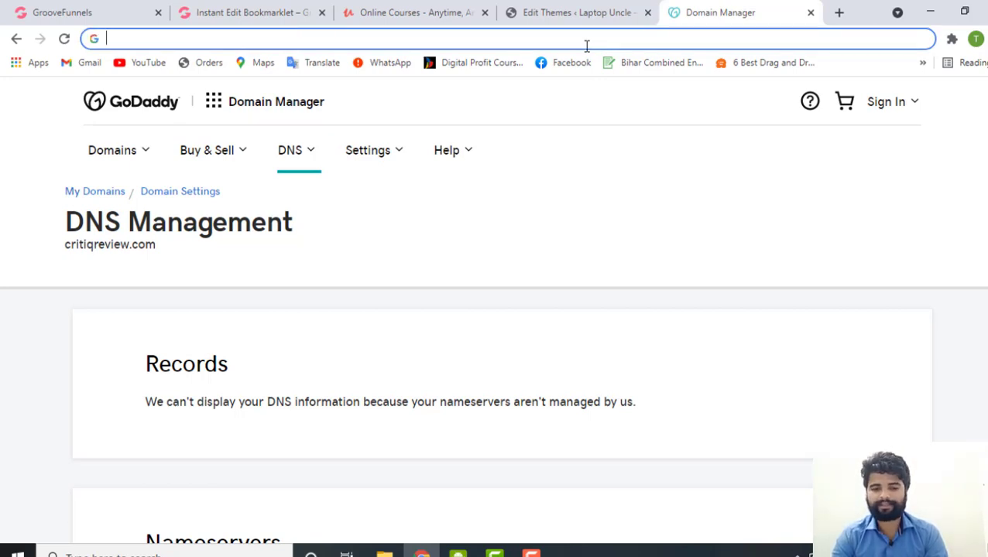
type("ex")
key("Return")
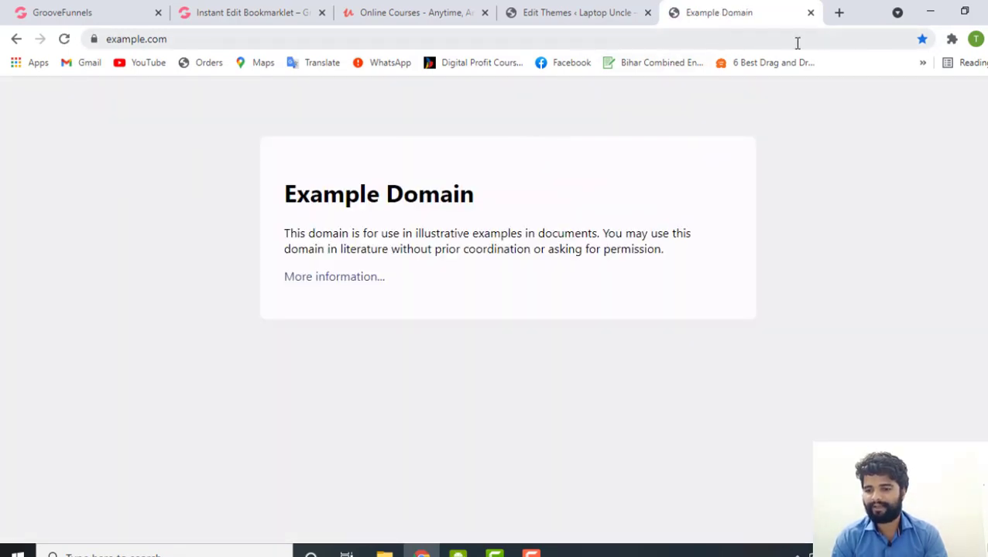
left_click(922, 40)
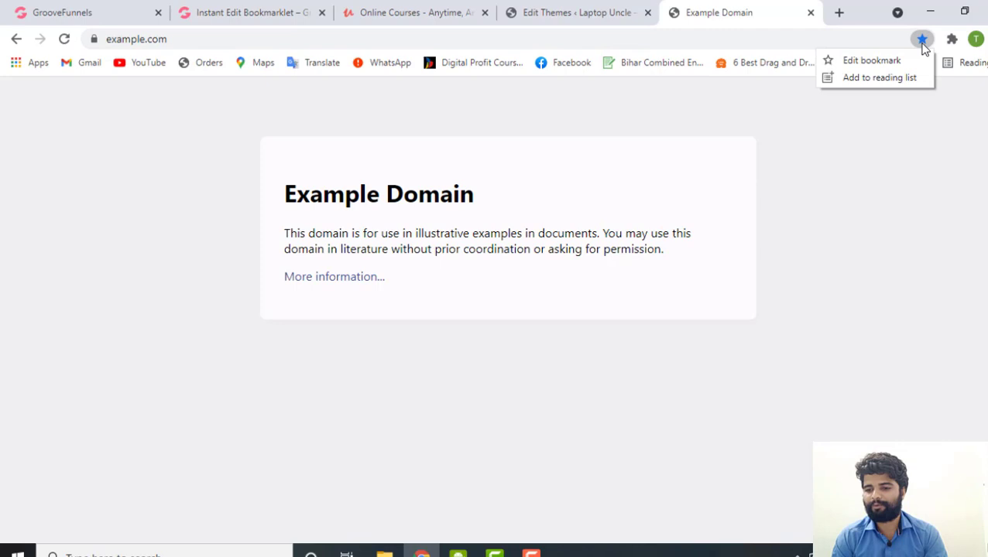
left_click(866, 62)
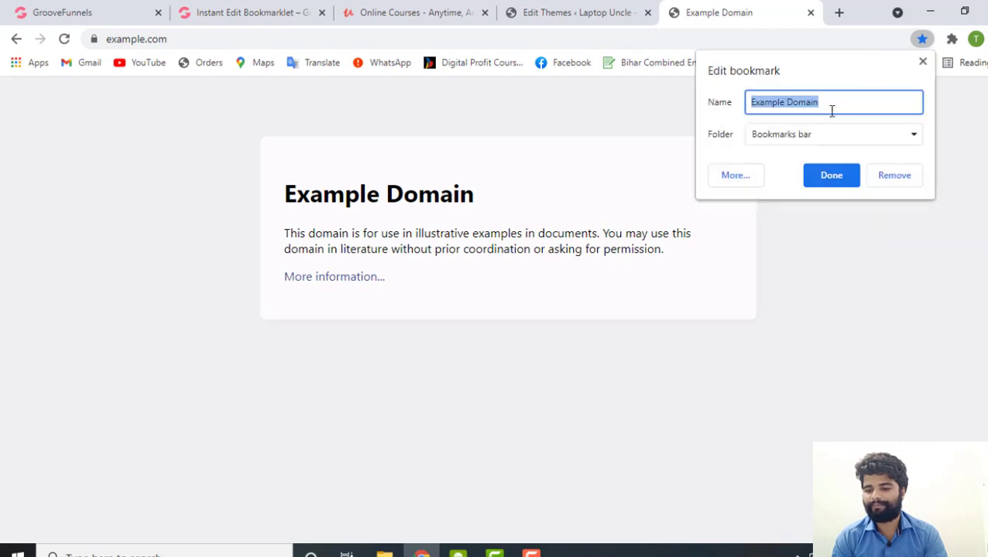
left_click(822, 180)
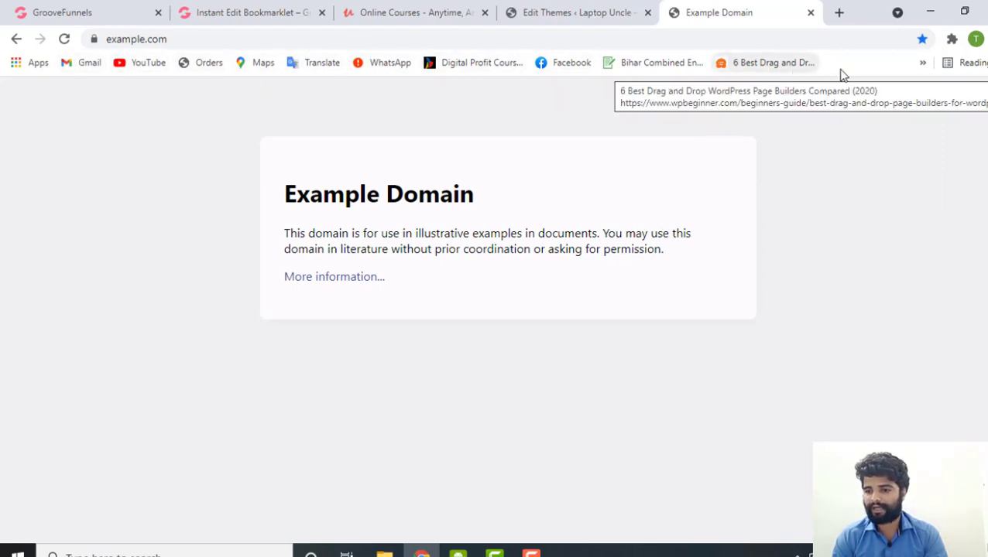
Find the Example Domain bookmark at the end of the hidden bookmarks that overflow the bookmarks bar.
left_click(922, 63)
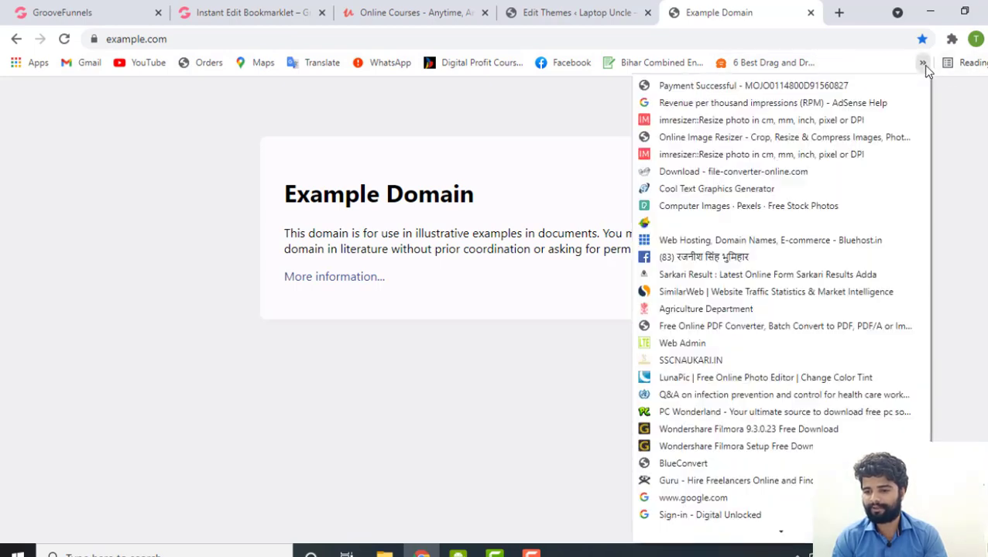
scroll(697, 279, "down", 5)
scroll(711, 299, "down", 2)
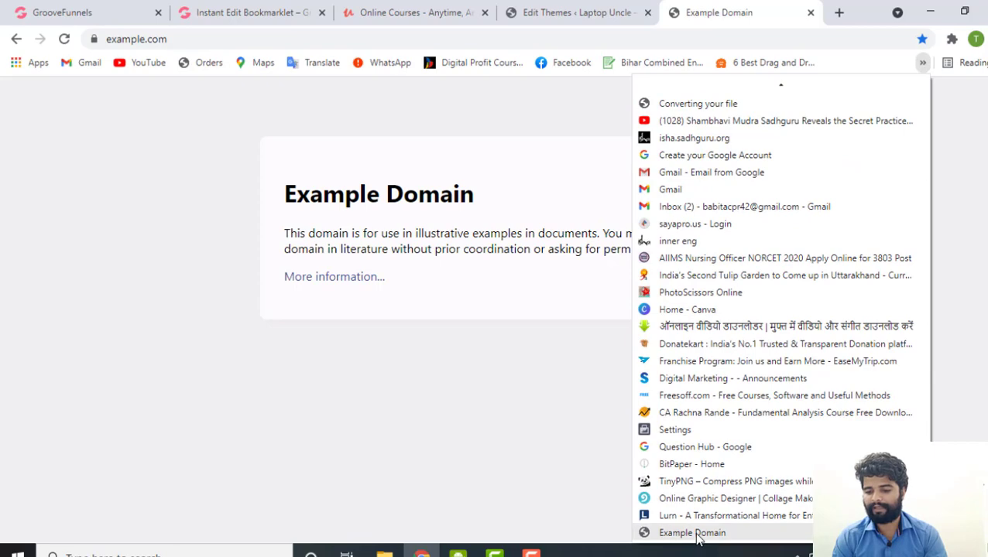
right_click(695, 534)
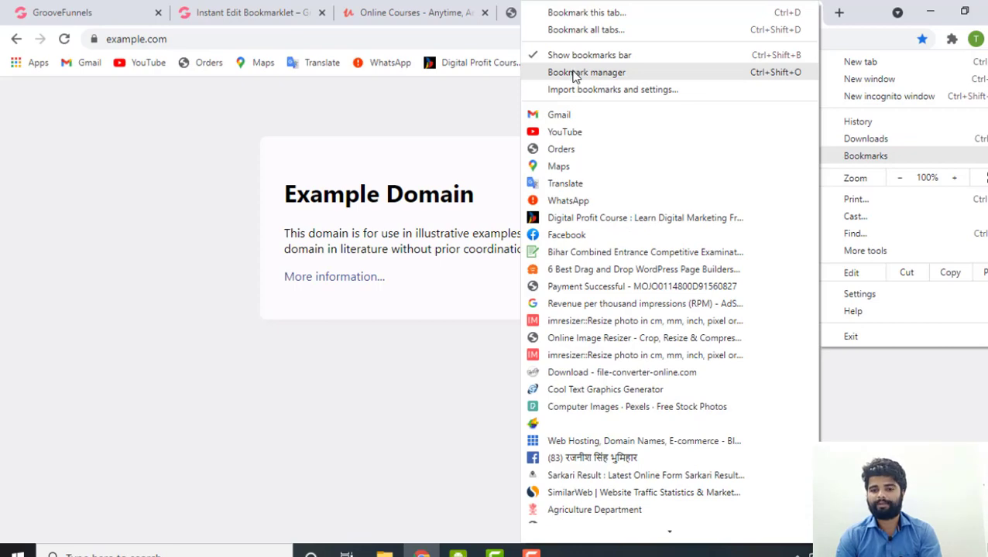
Reorder the bookmarks in the bookmark manager so that Example Domain sits directly after Gmail.
left_click(586, 72)
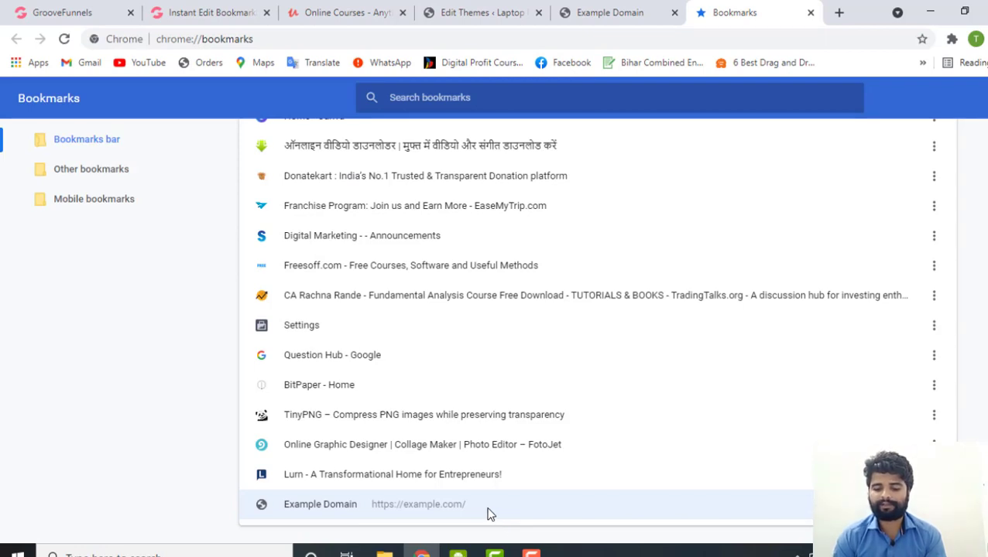
left_click_drag(488, 514, 398, 131)
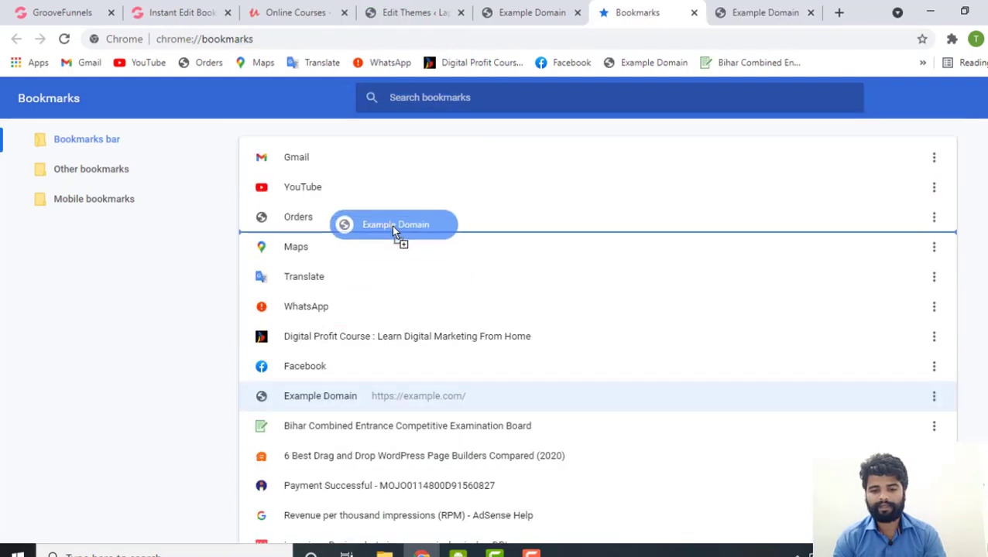
left_click_drag(391, 225, 365, 187)
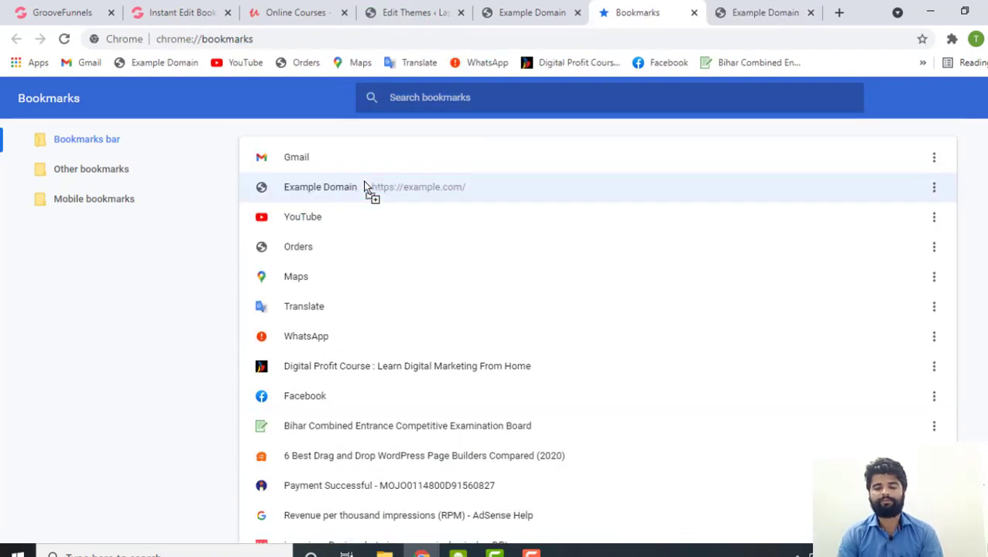
left_click(164, 65)
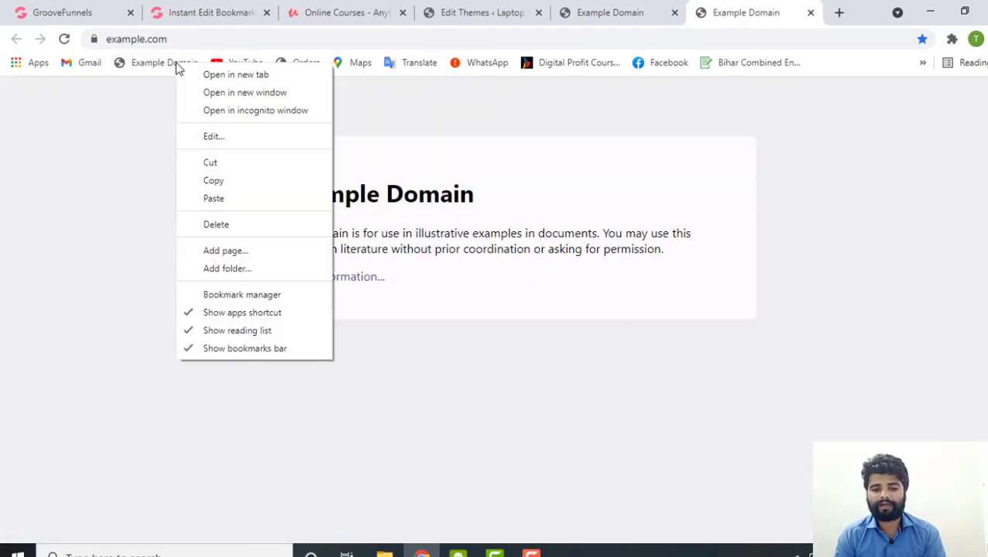
left_click(236, 136)
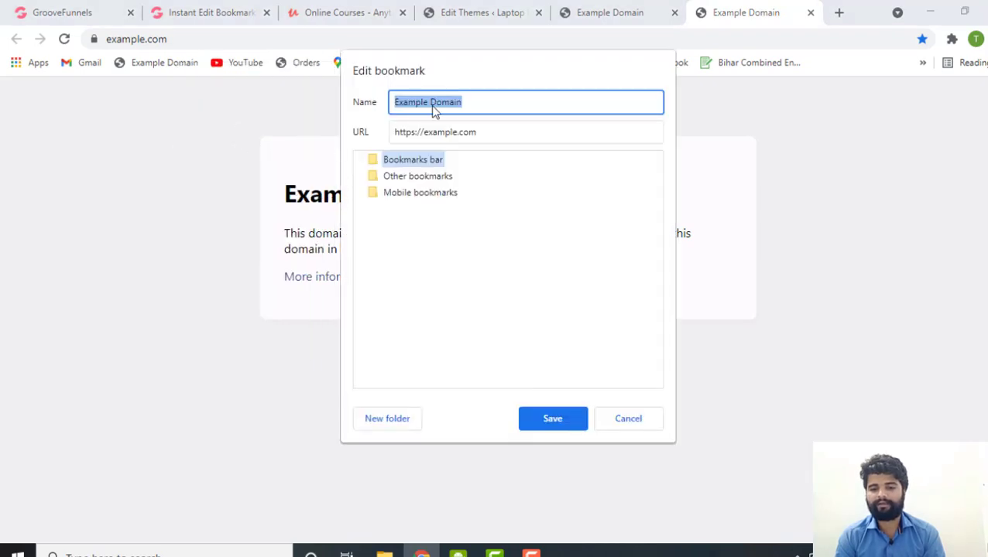
left_click(479, 102)
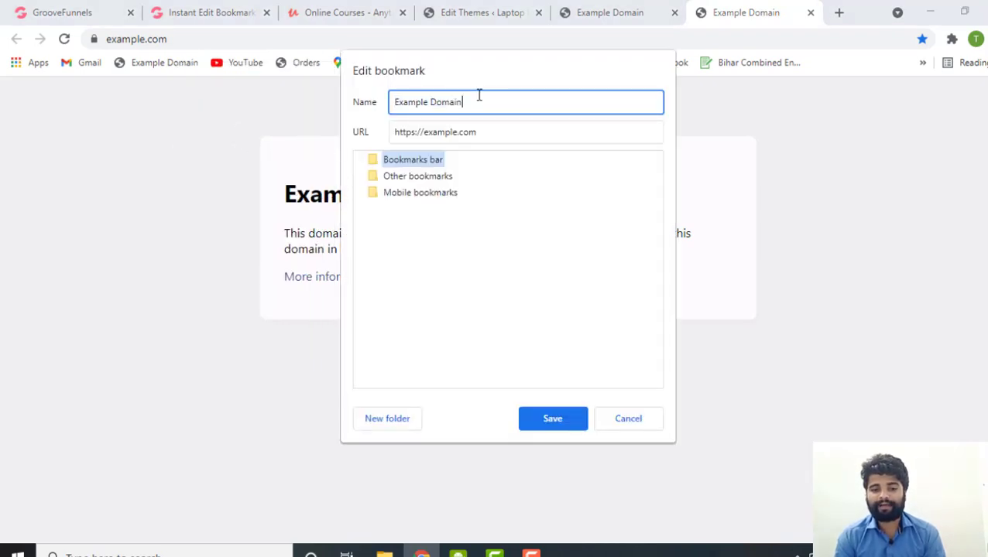
Return to the Instant Edit Bookmarklet guide and change the Example Domain bookmark's name to Edit Groovepage.
left_click(194, 9)
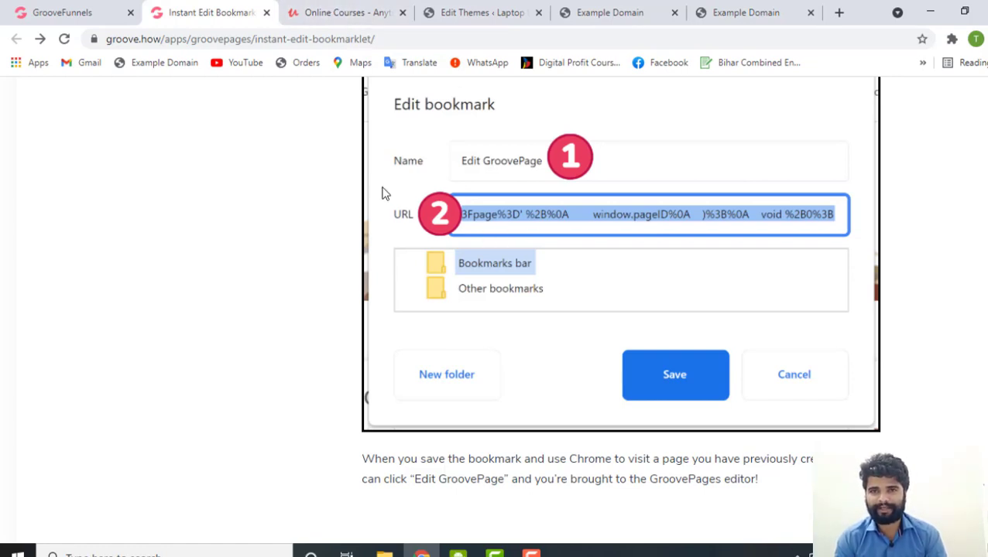
right_click(162, 68)
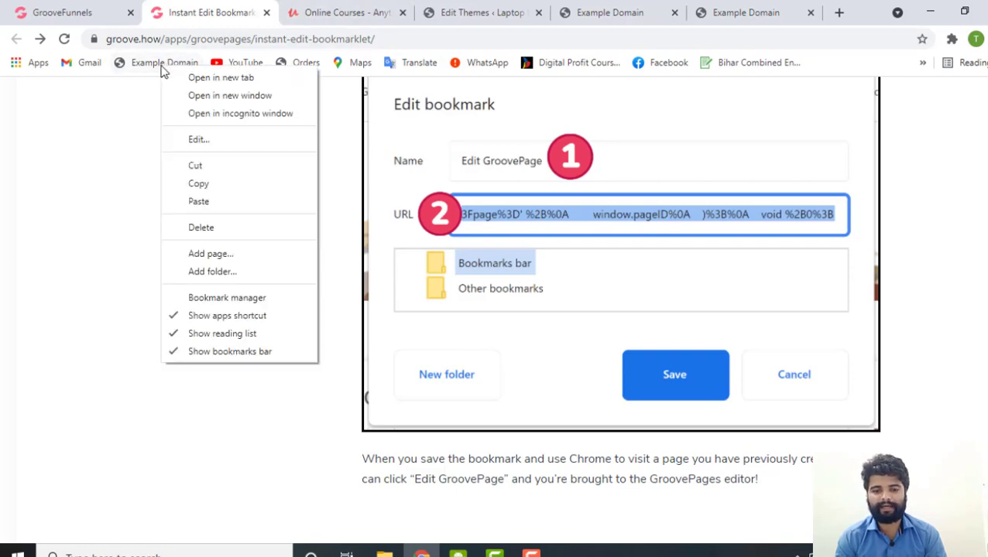
left_click(223, 139)
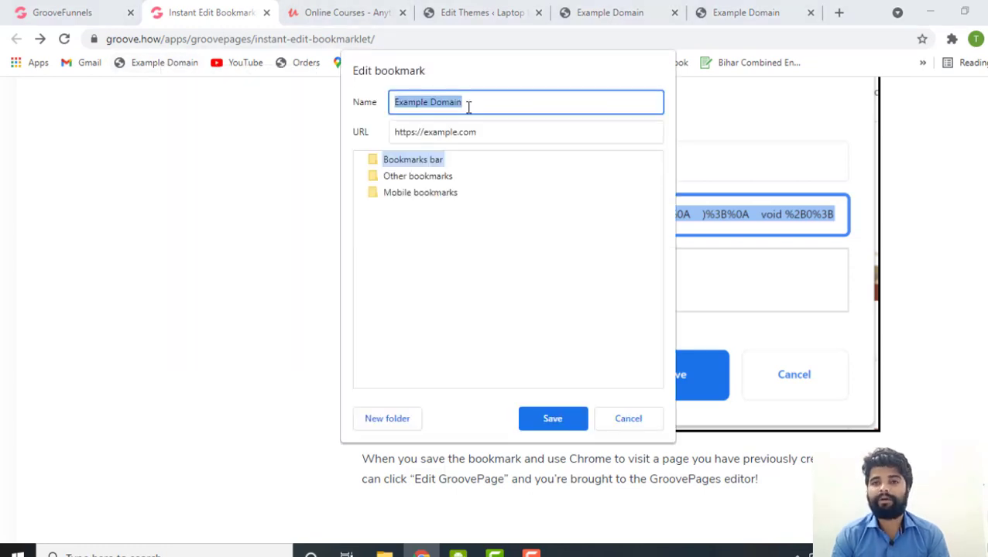
key("BackSpace")
type("Edit ")
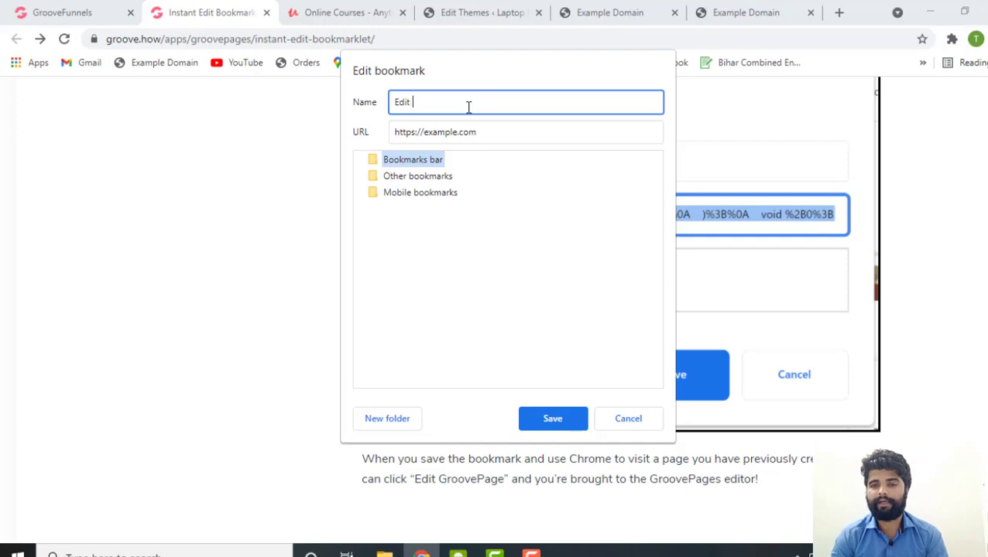
type("Groovepa")
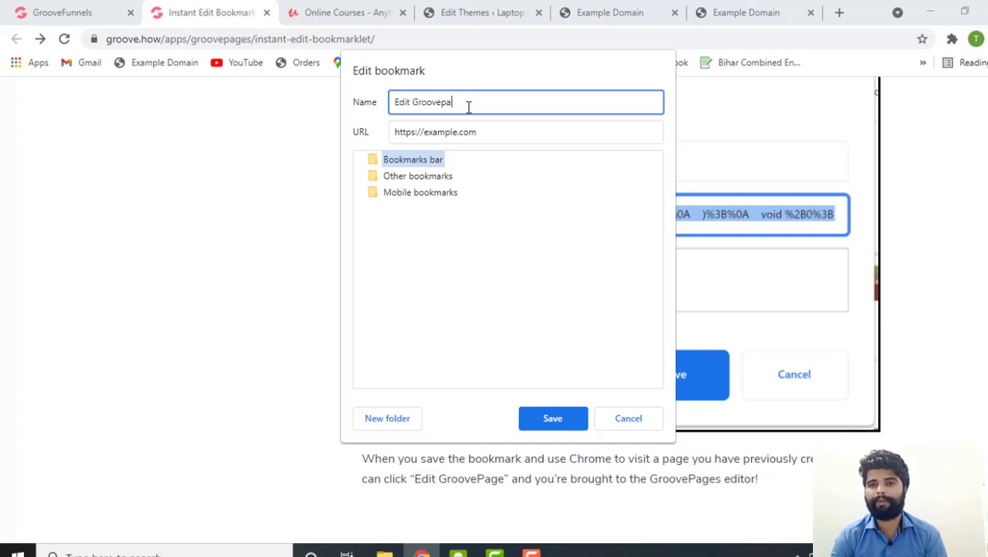
type("ge")
Replace the bookmark's example.com URL with the copied bookmarklet JavaScript code and save the bookmark.
left_click(488, 132)
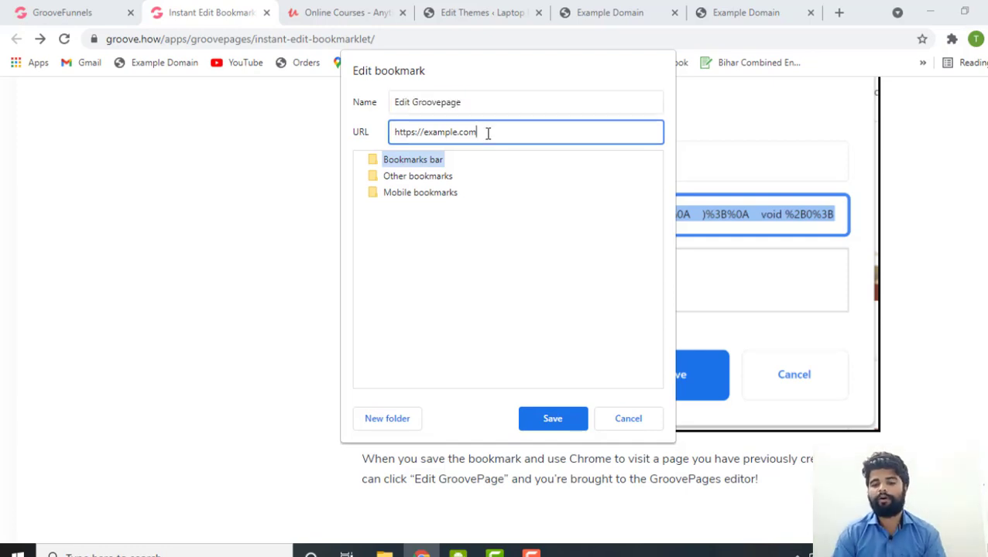
left_click_drag(488, 132, 387, 132)
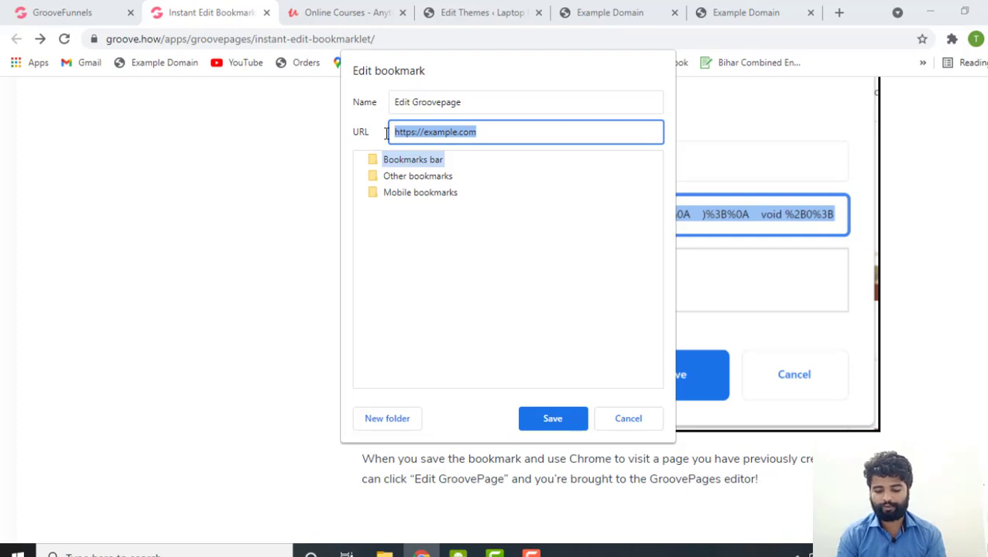
key("ctrl+v")
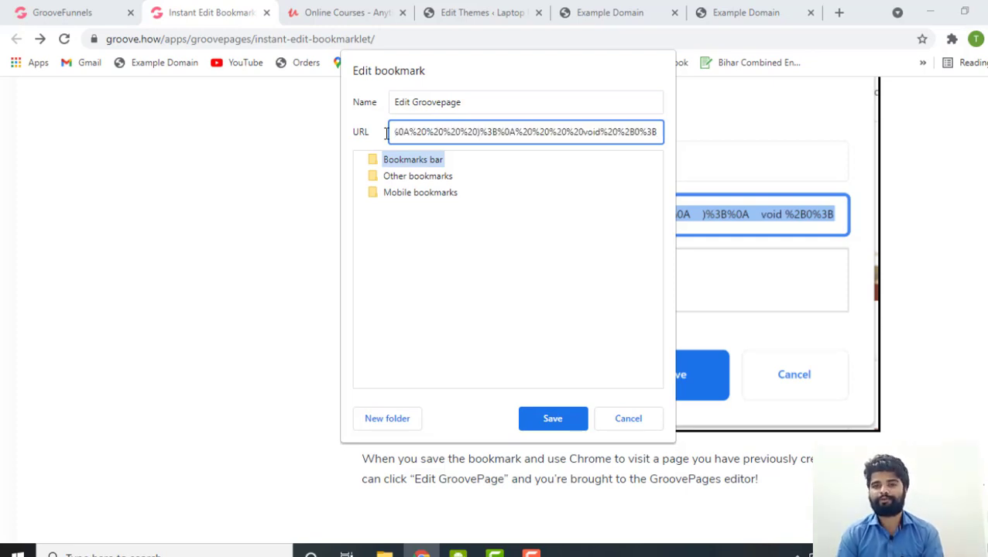
left_click_drag(491, 133, 515, 133)
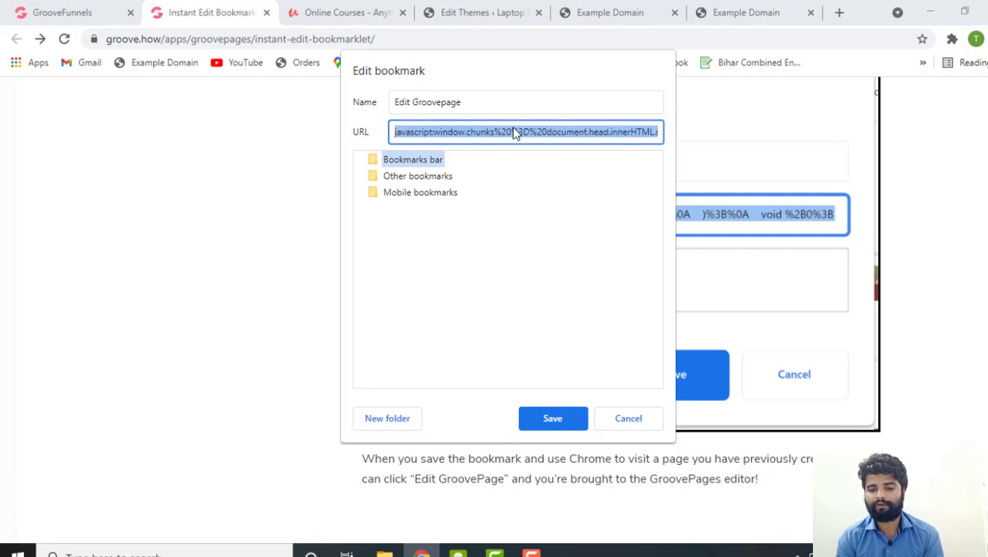
left_click(513, 133)
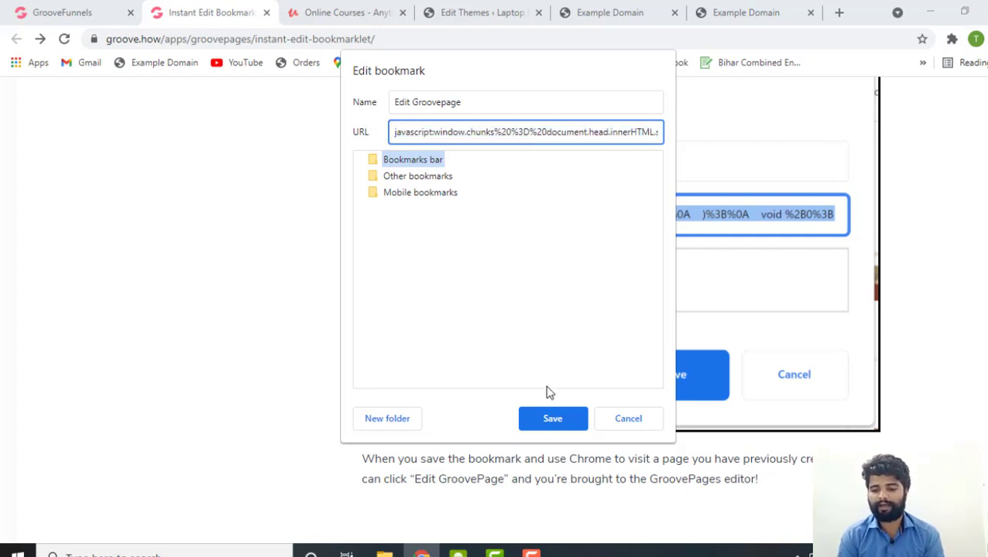
left_click(553, 422)
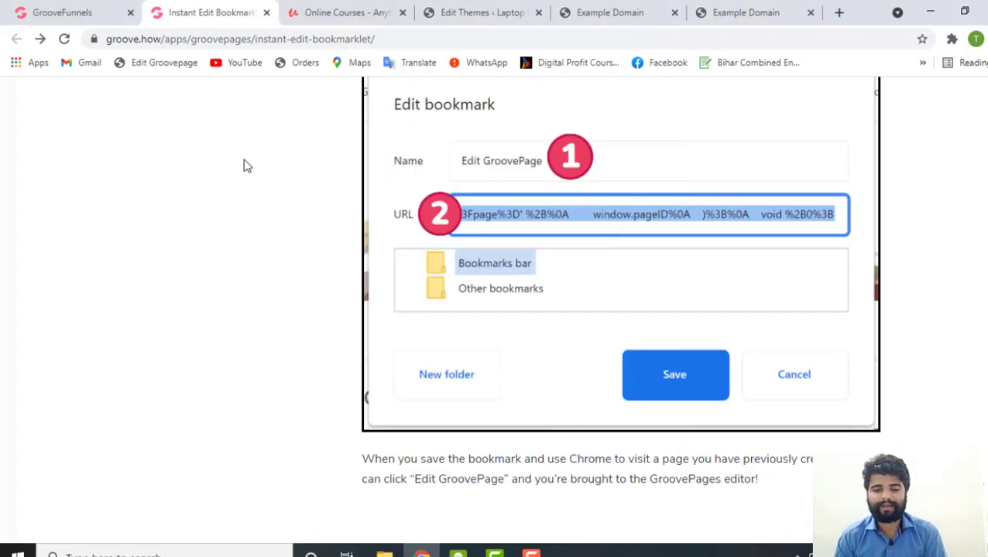
Run a web search for dkjd in place of the Udemy course results page.
left_click(66, 11)
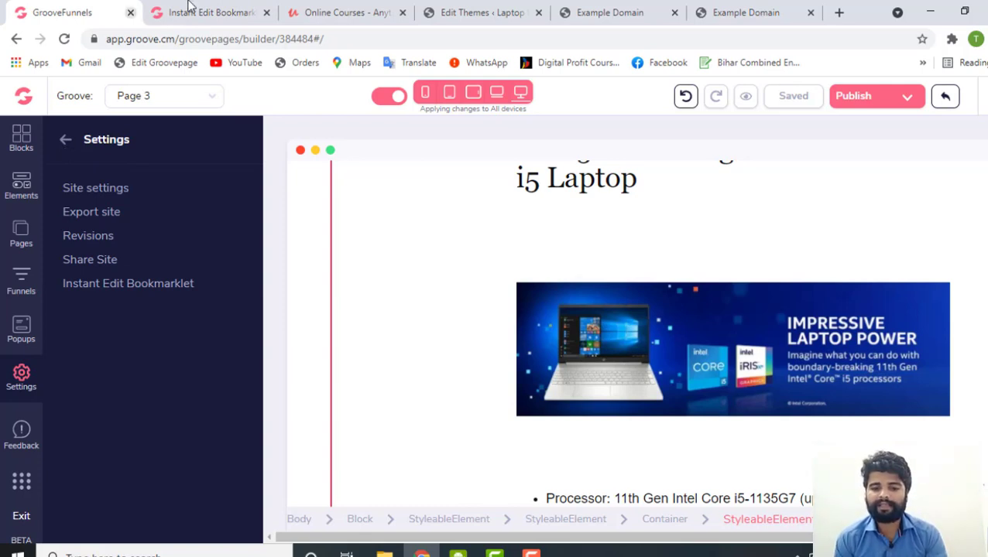
left_click(360, 13)
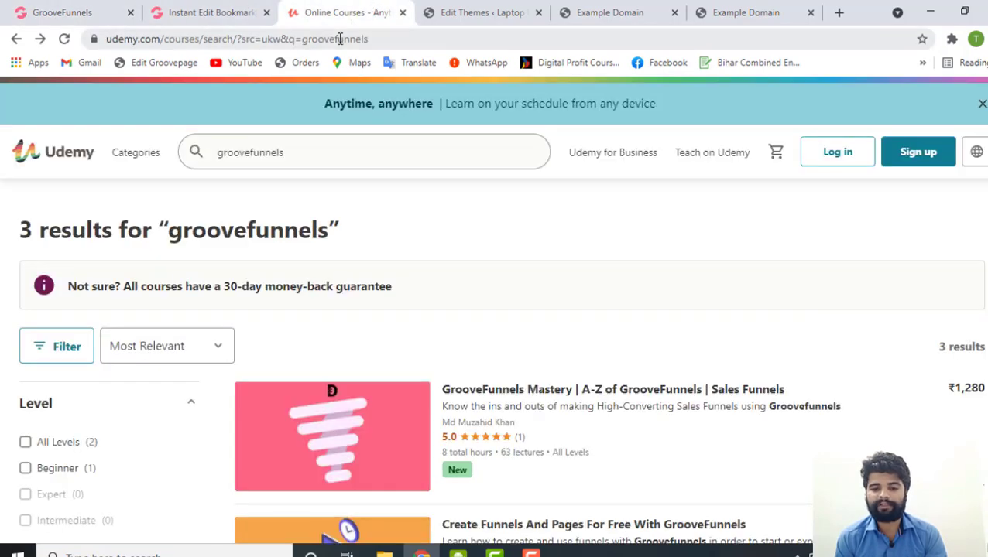
left_click(341, 38)
type("dkjd")
key("Return")
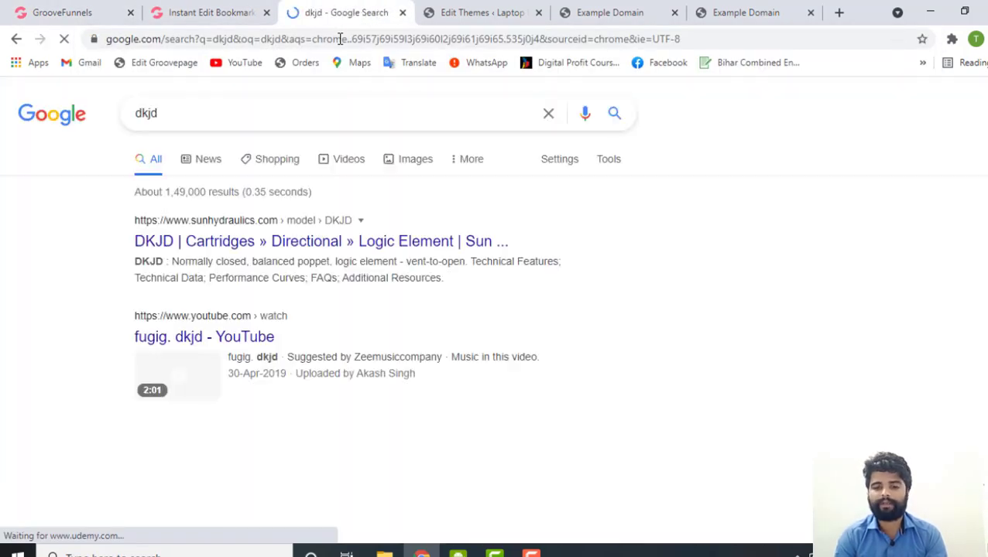
Load digifast.org/web-design-lp in place of the search results and look through the landing page.
left_click(334, 38)
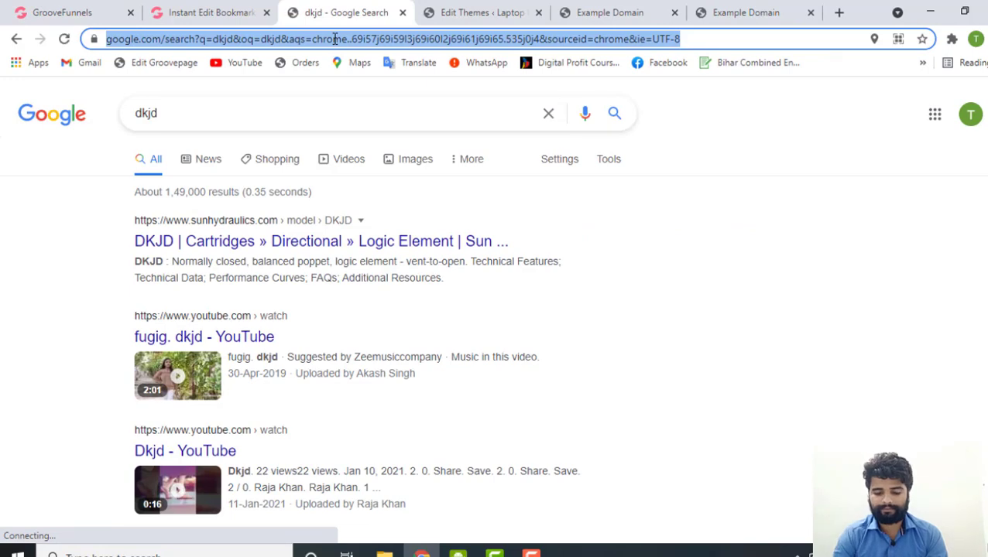
type("dig")
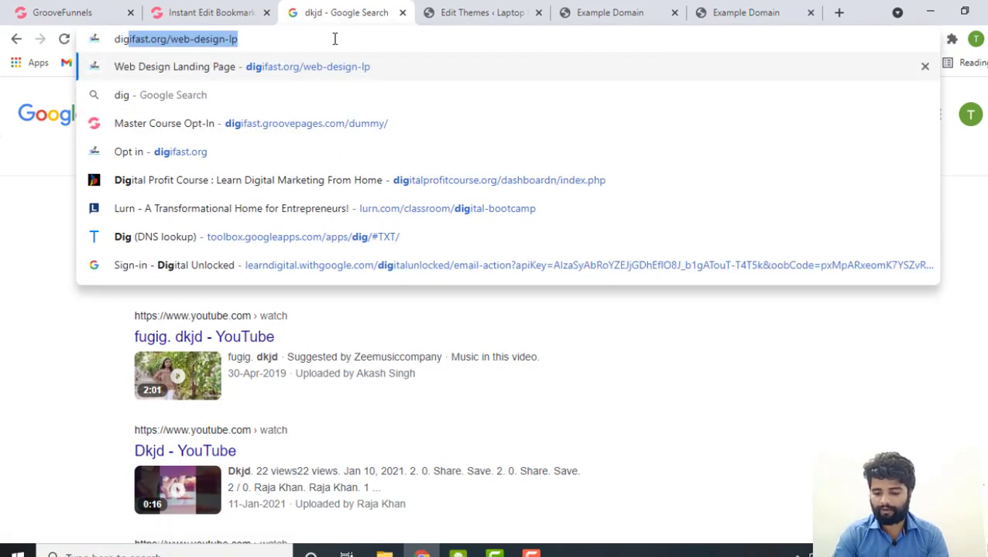
key("Right")
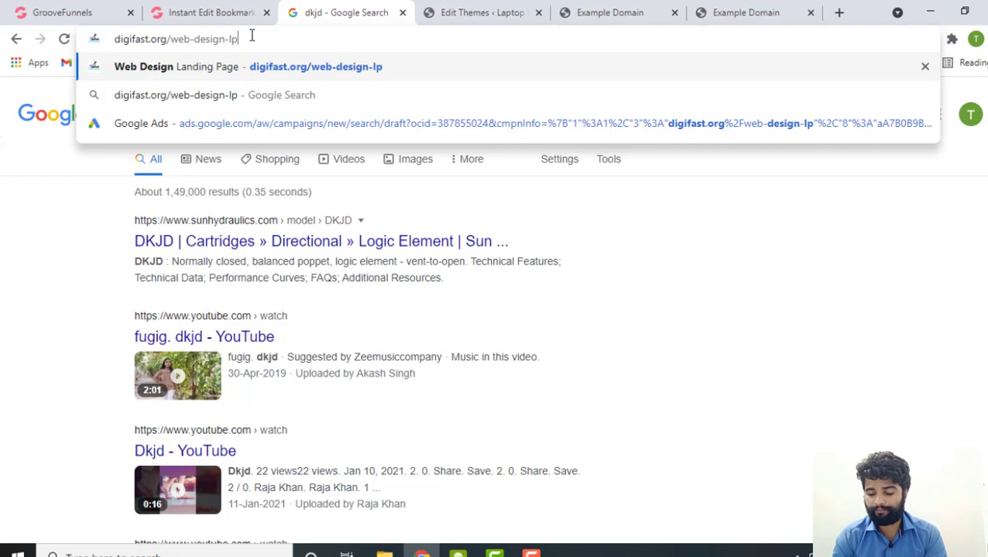
key("Return")
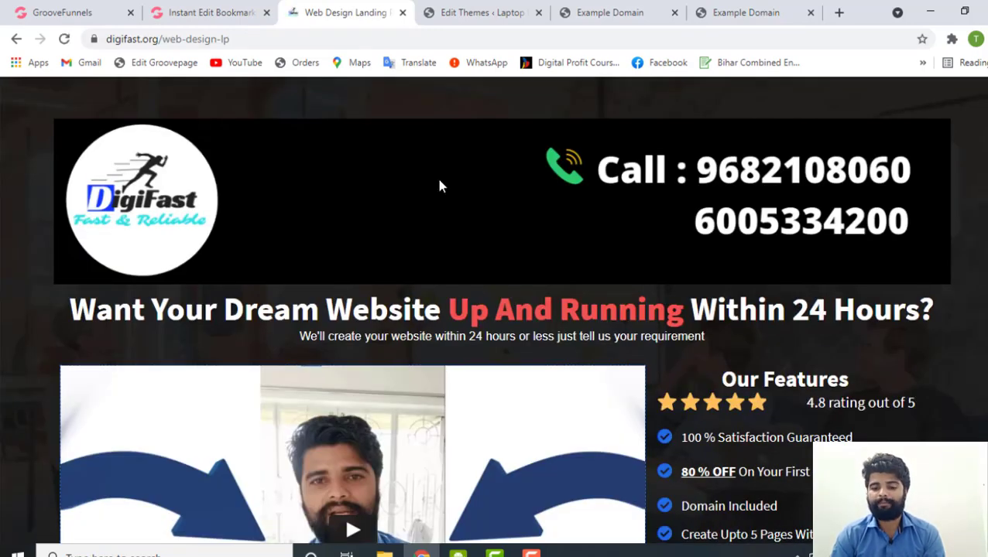
scroll(503, 317, "down", 1)
scroll(503, 318, "down", 15)
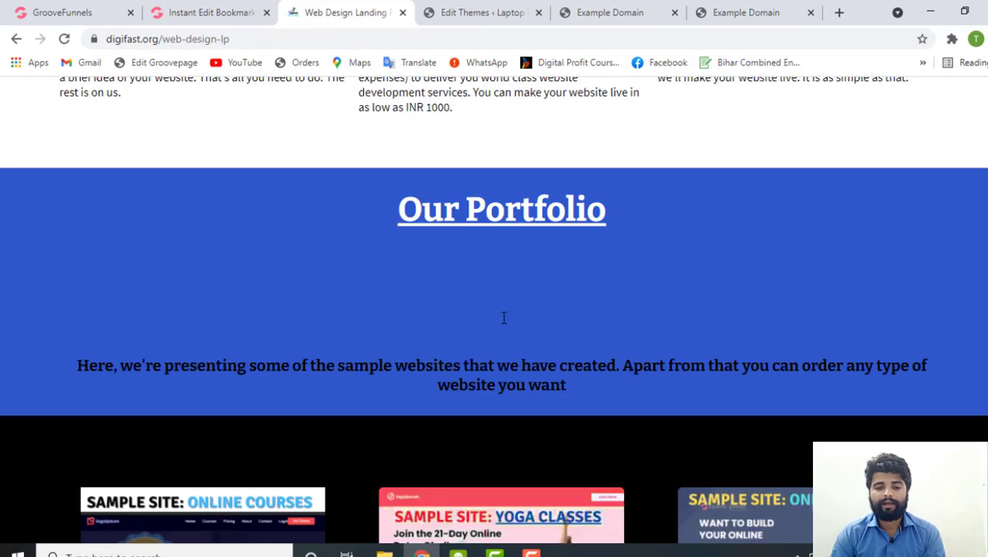
scroll(502, 317, "up", 10)
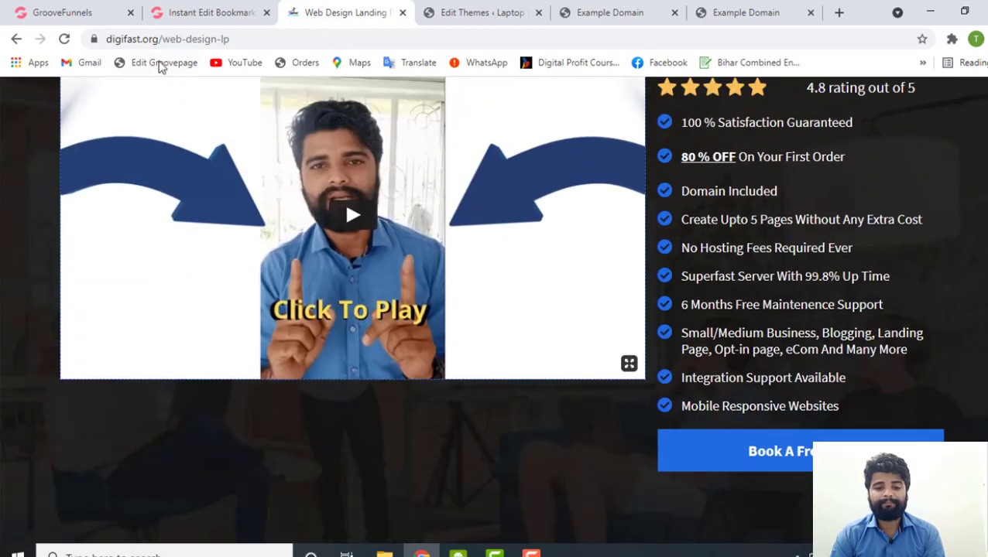
Open the web design landing page in the GroovePages editor with the Edit Groovepage bookmarklet and select its "Want Your Dream Website" headline.
left_click(153, 64)
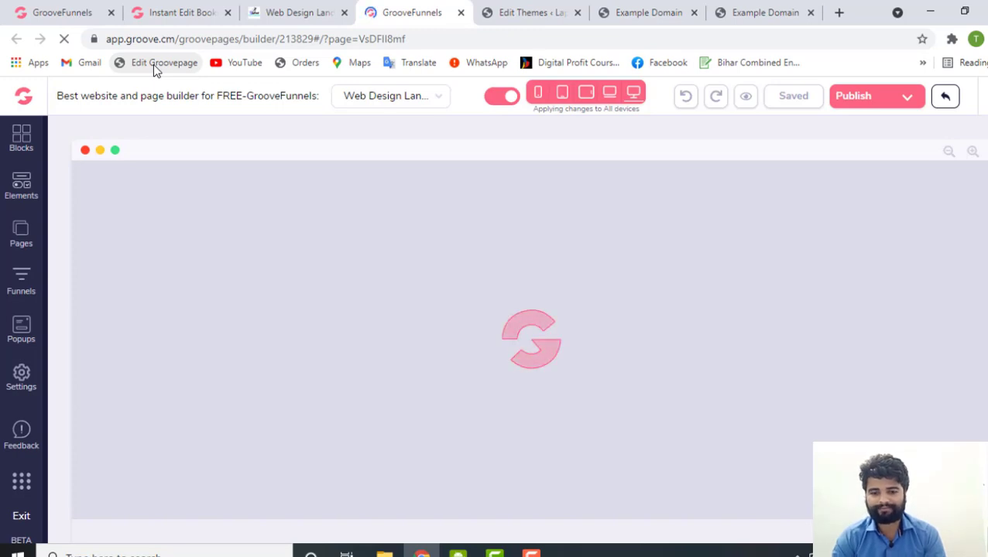
scroll(237, 292, "down", 2)
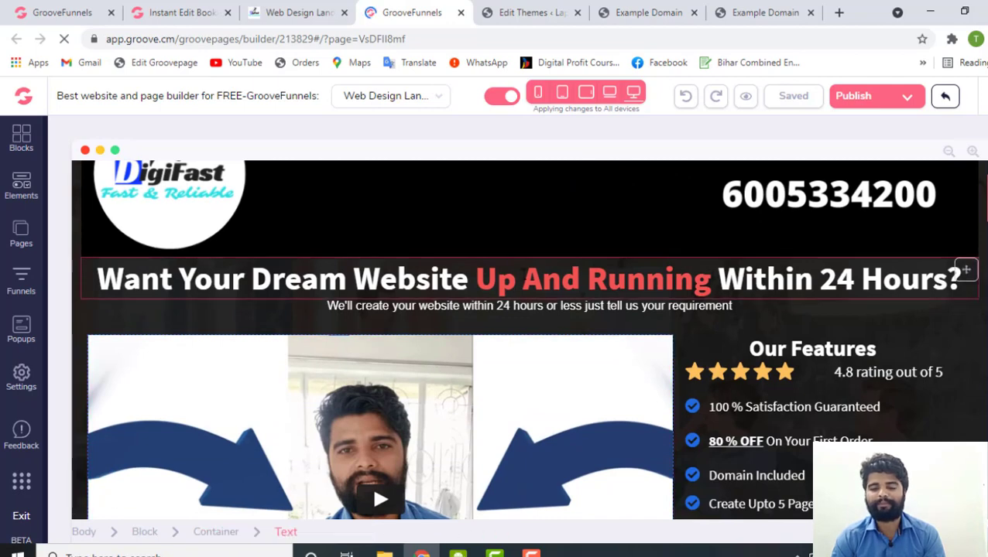
left_click(519, 274)
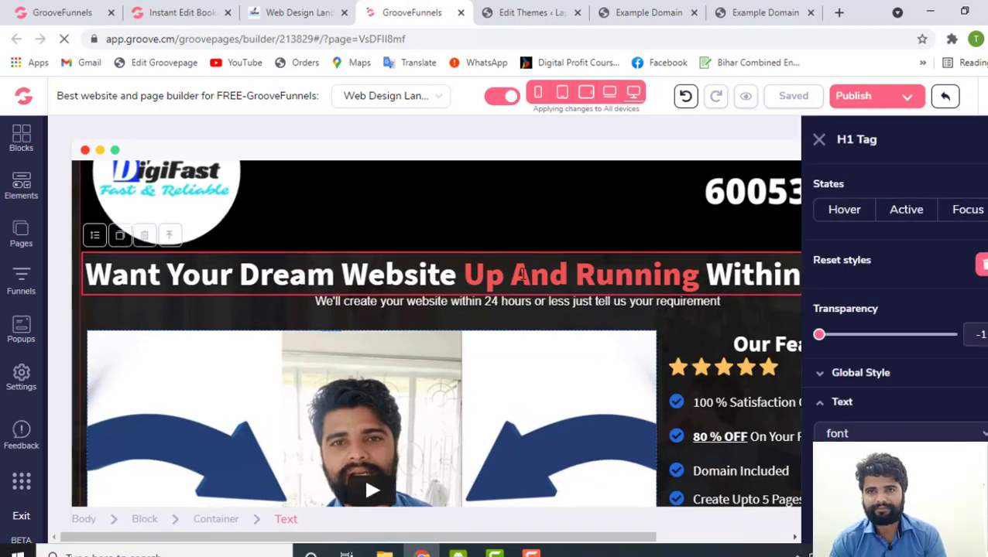
Load digifast.org/optin in place of the published web design page and look through the Affiliate Gold page.
left_click(303, 12)
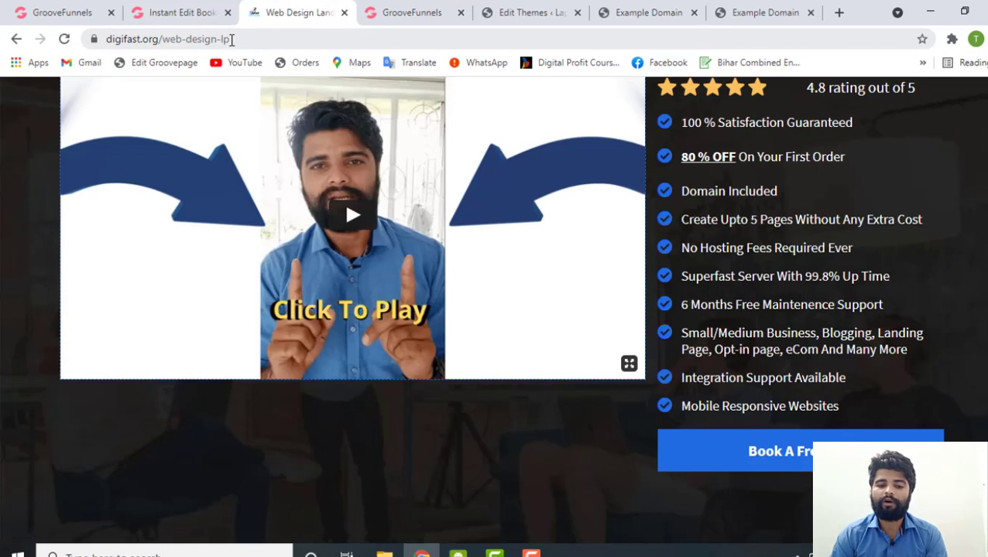
left_click_drag(230, 40, 165, 43)
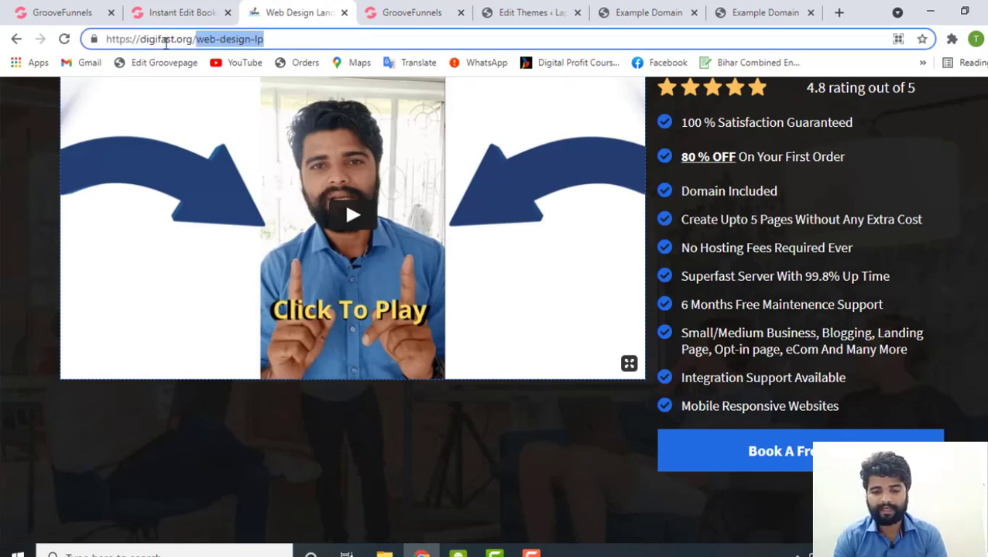
type("optin")
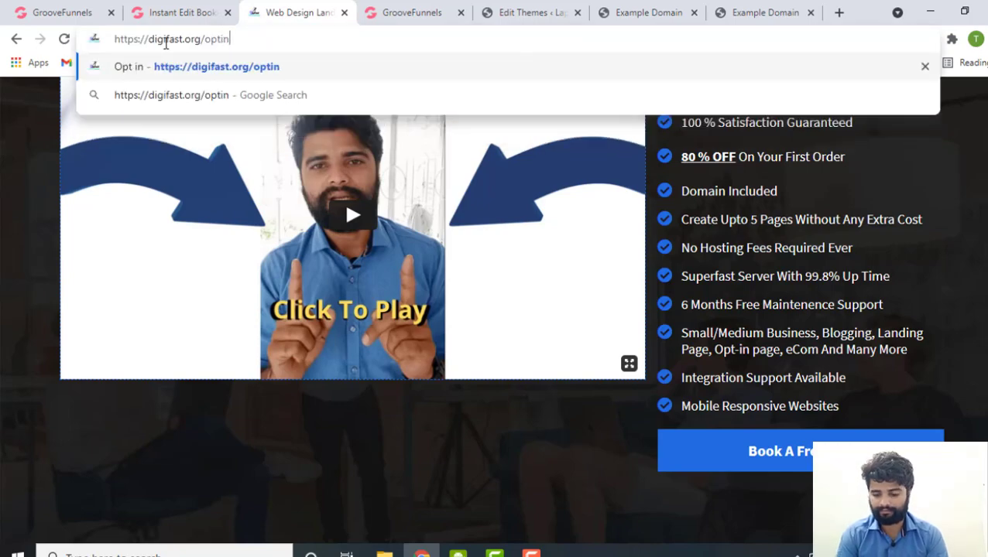
key("Return")
scroll(437, 293, "down", 10)
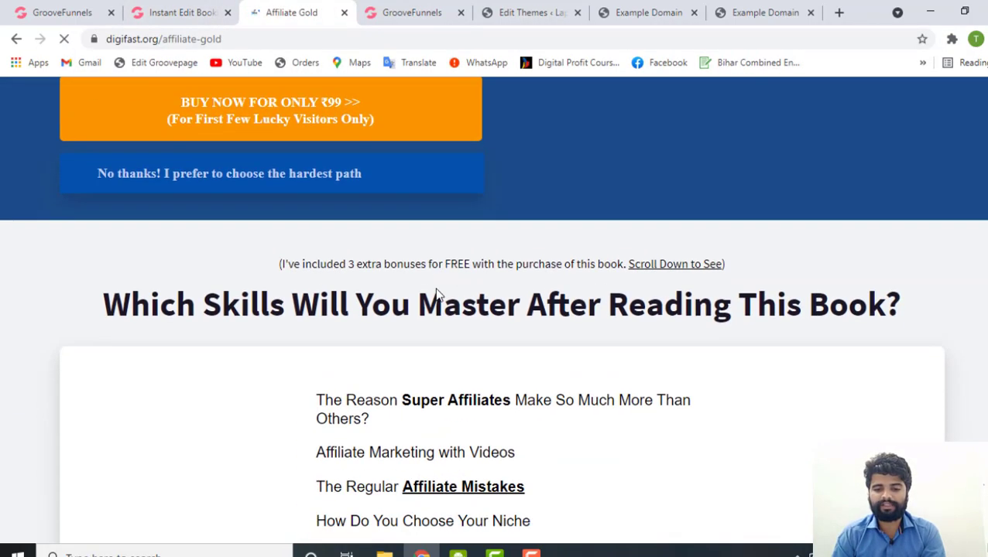
scroll(437, 294, "down", 9)
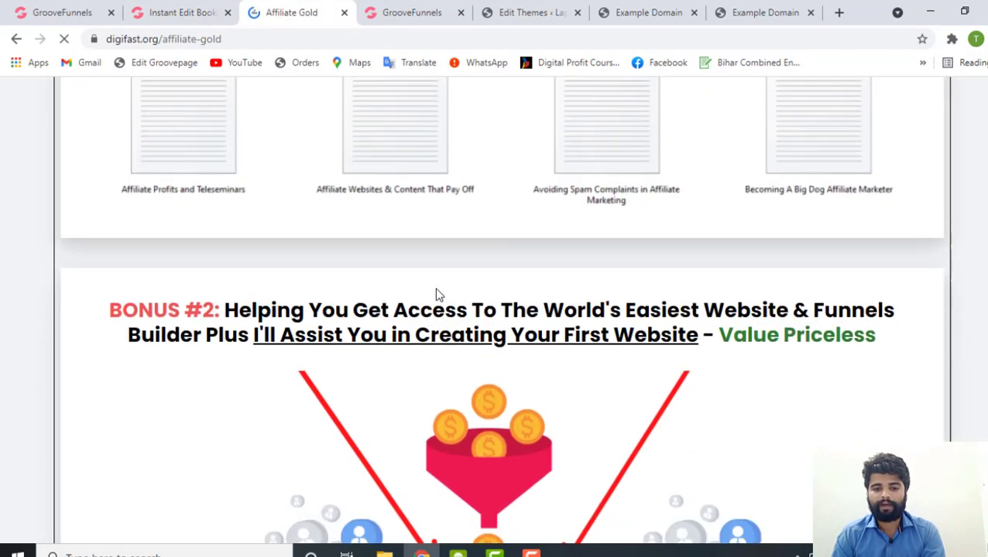
scroll(436, 294, "up", 10)
scroll(439, 293, "up", 3)
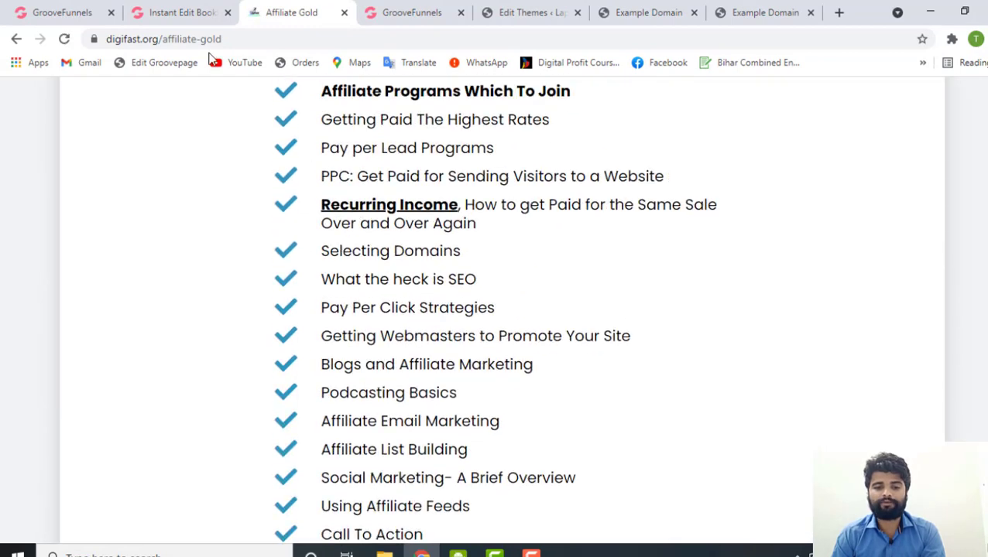
Open the Affiliate Gold page in the GroovePages editor with the Edit Groovepage bookmarklet and select its "Which Skills Will You Master" heading.
left_click(171, 70)
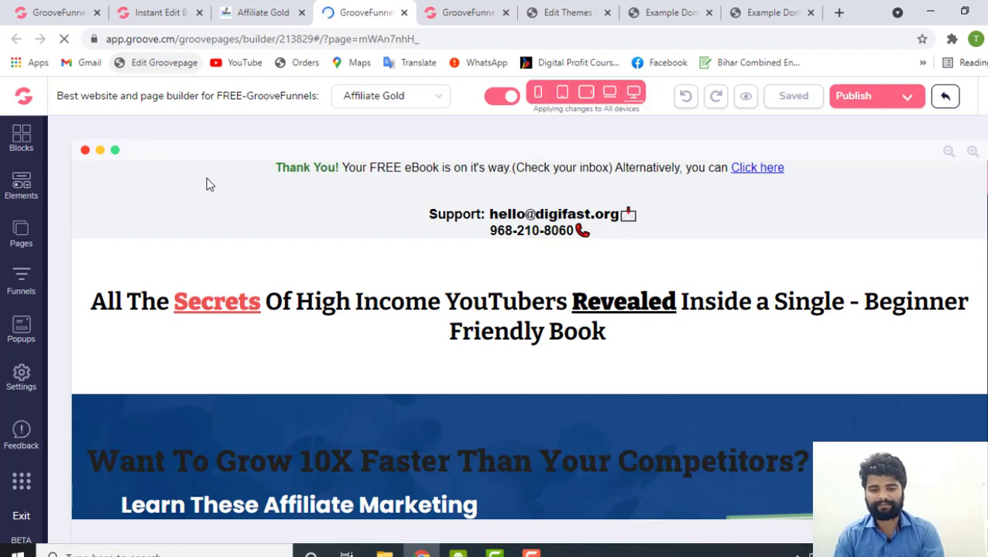
scroll(224, 294, "down", 5)
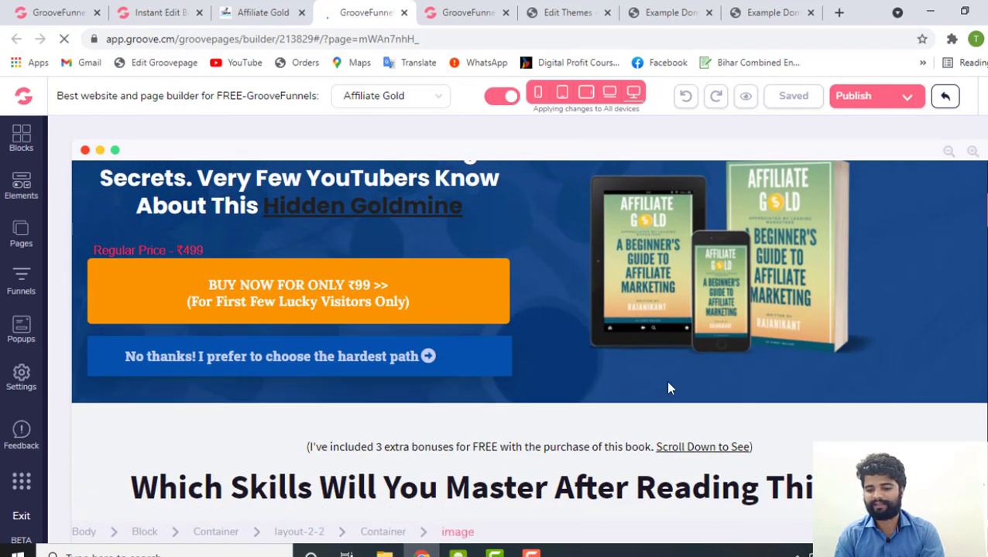
left_click(684, 396)
scroll(635, 372, "down", 2)
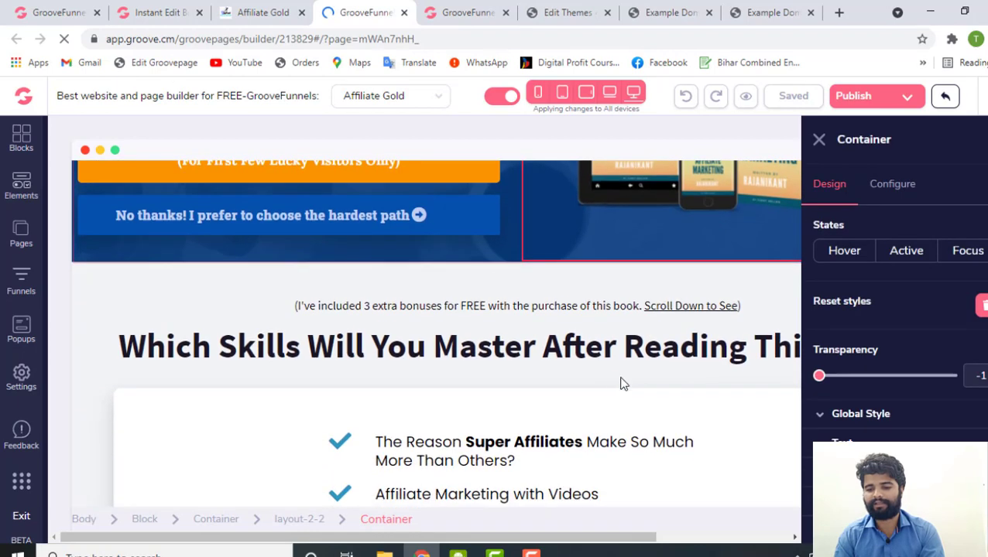
left_click(612, 361)
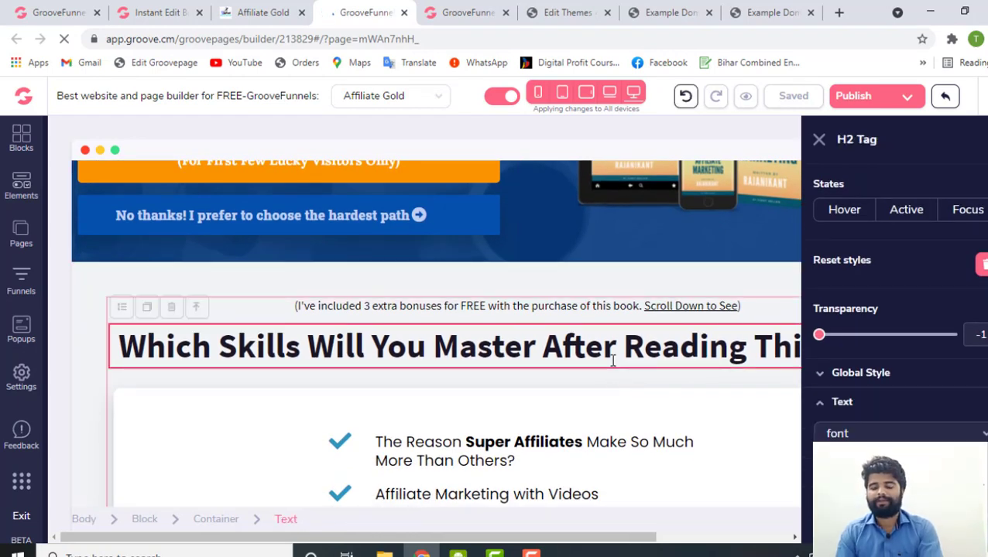